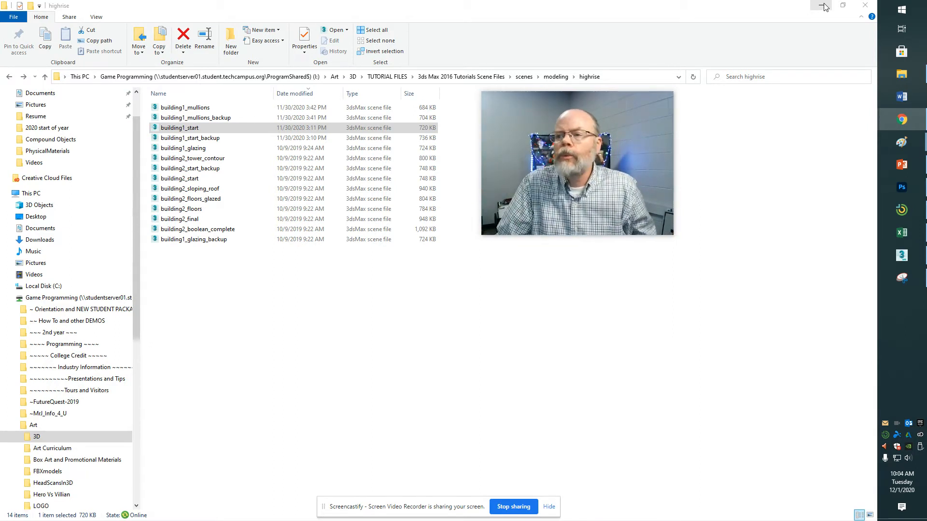
pyautogui.moveTo(565, 138)
pyautogui.moveTo(565, 138); pyautogui.dragTo(221, 178)
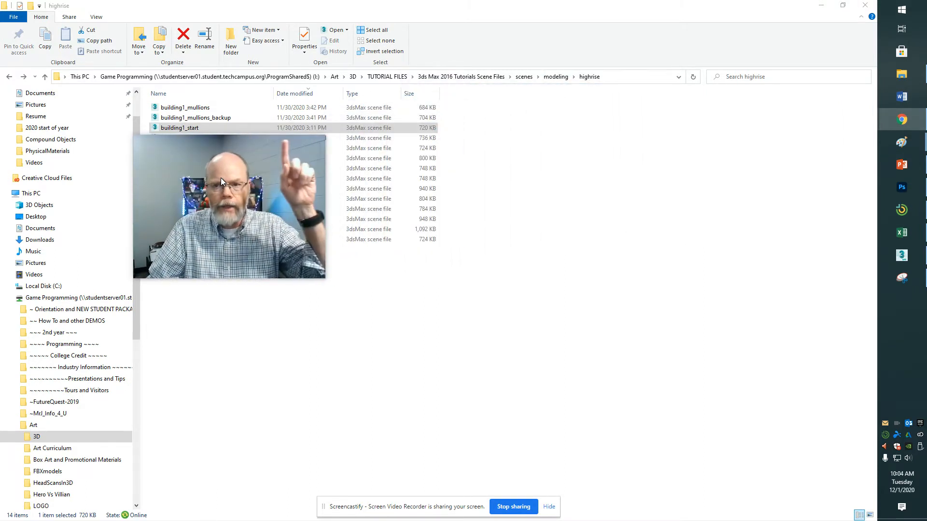
pyautogui.moveTo(221, 177); pyautogui.dragTo(607, 128)
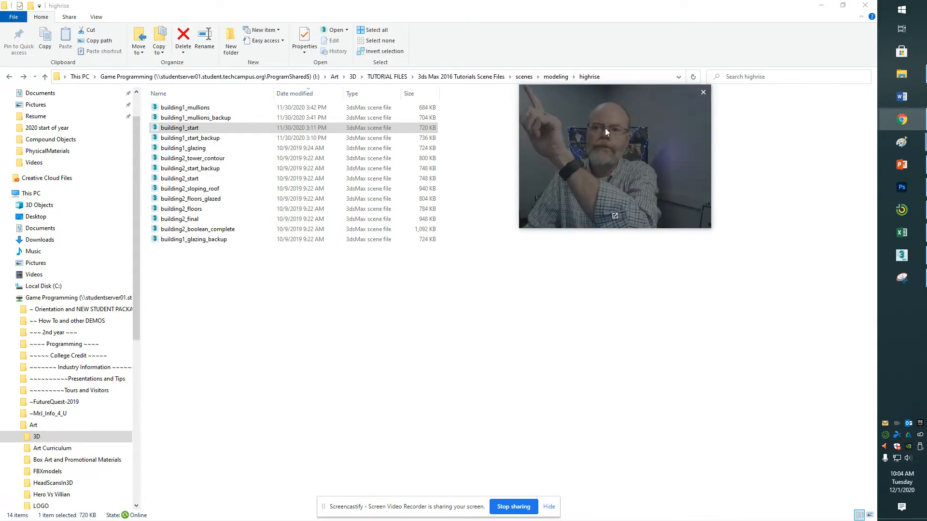
# Step: Go up to the 3ds Max 2016 Tutorials Scene Files folder and open its materiallibraries subfolder
pyautogui.click(476, 77)
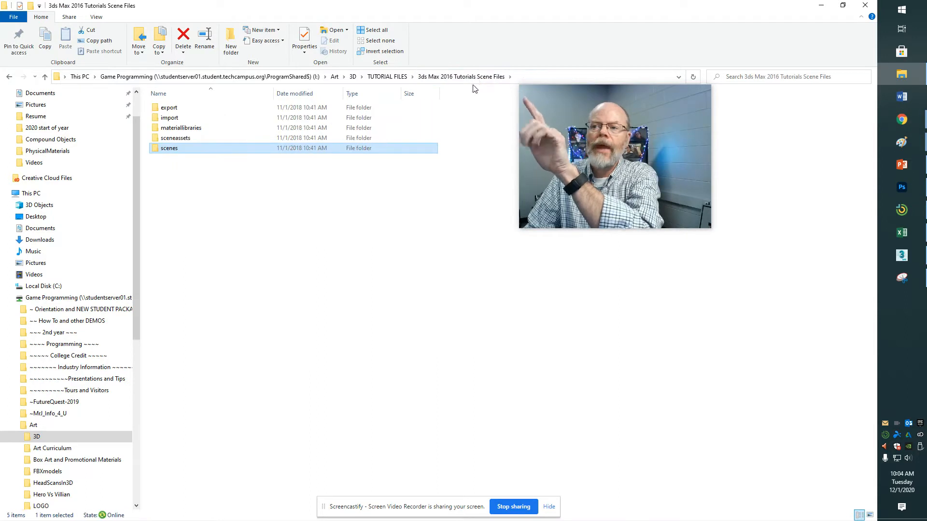
pyautogui.moveTo(604, 160); pyautogui.dragTo(190, 215)
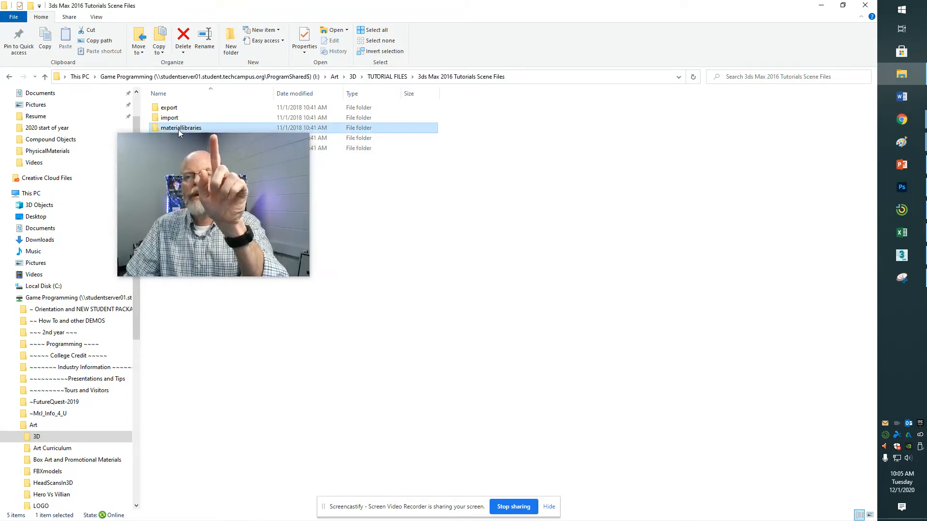
pyautogui.moveTo(180, 147); pyautogui.dragTo(198, 156)
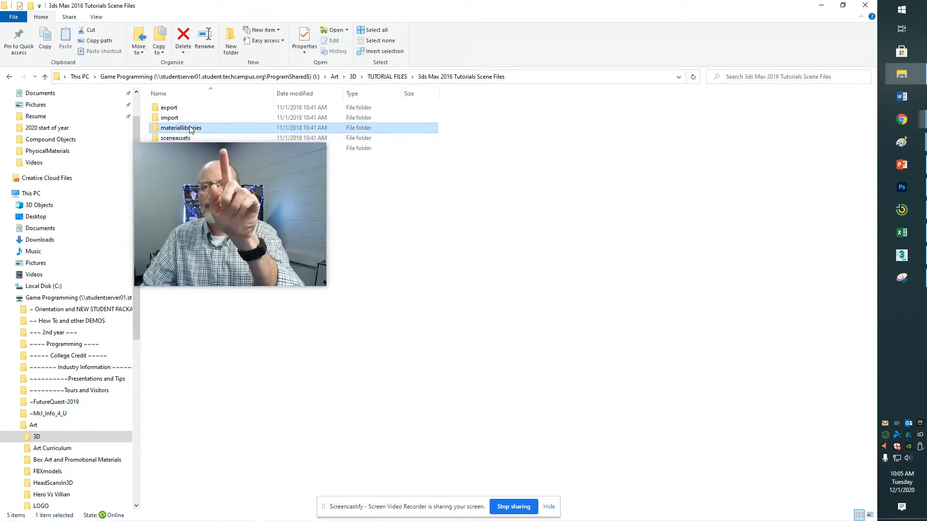
pyautogui.doubleClick(190, 132)
pyautogui.moveTo(205, 166); pyautogui.dragTo(294, 165)
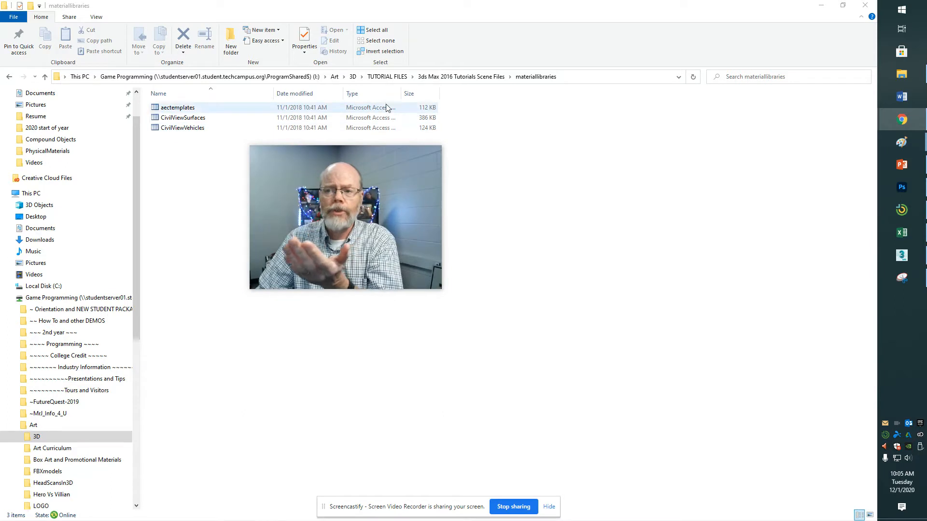
pyautogui.moveTo(374, 160); pyautogui.dragTo(392, 152)
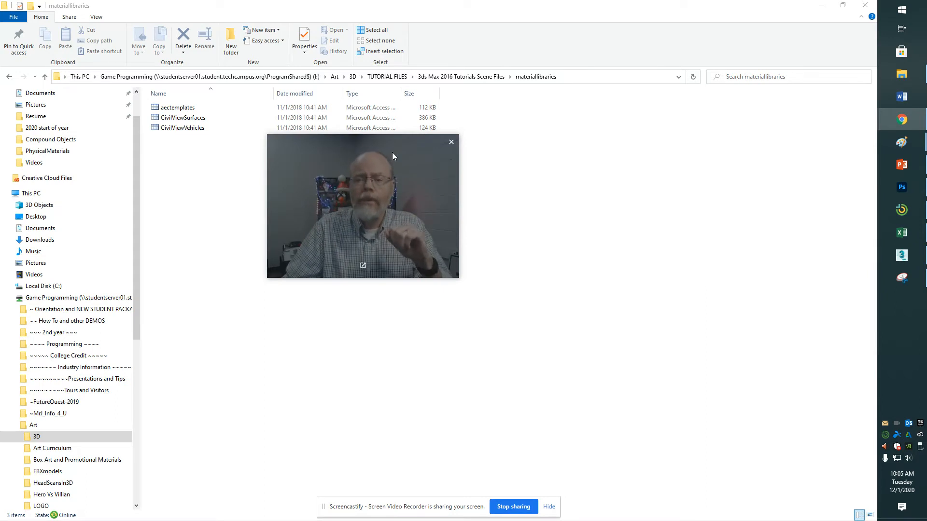
pyautogui.moveTo(426, 170); pyautogui.dragTo(484, 118)
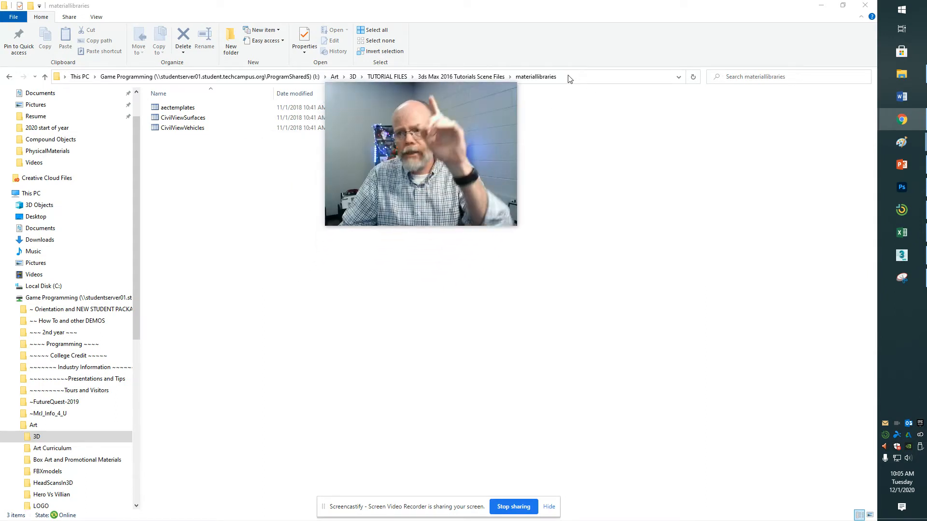
# Step: Copy the full path of the materiallibraries folder to the clipboard
pyautogui.click(209, 78)
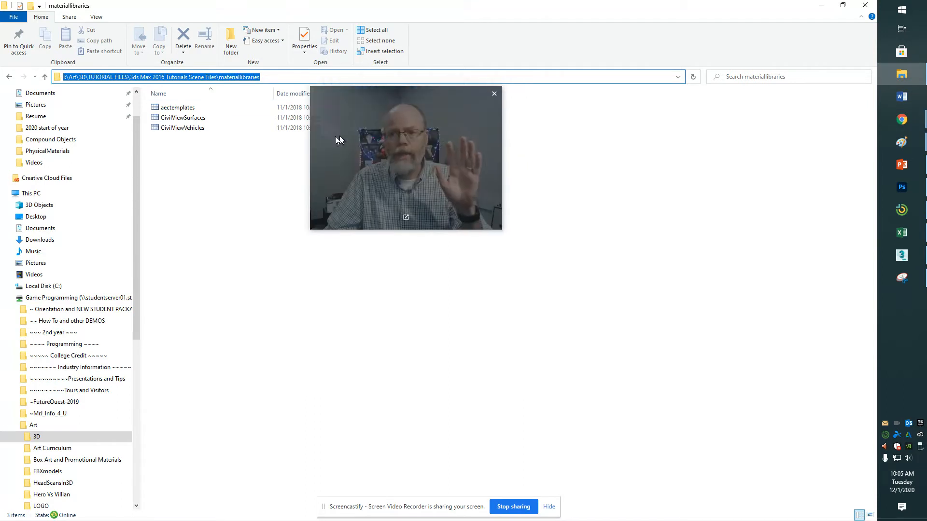
pyautogui.moveTo(437, 127); pyautogui.dragTo(201, 136)
pyautogui.click(561, 77)
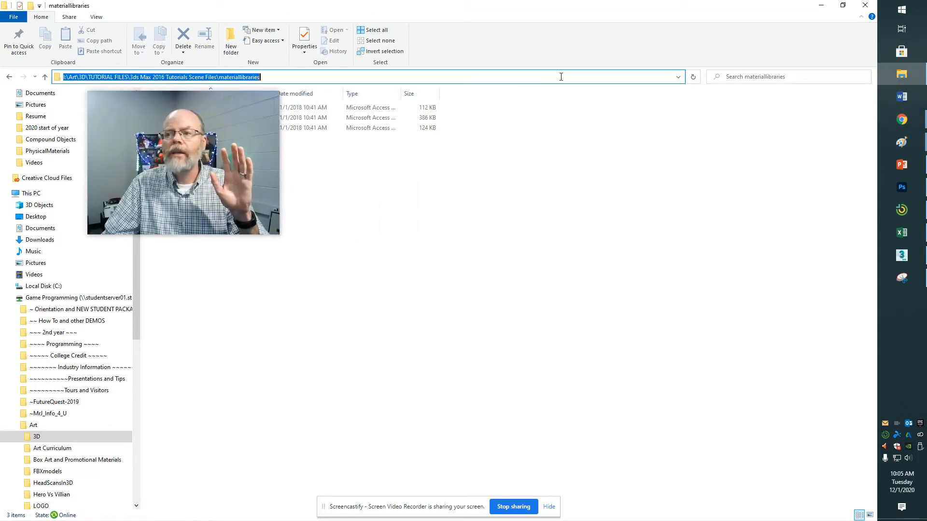
pyautogui.rightClick(63, 78)
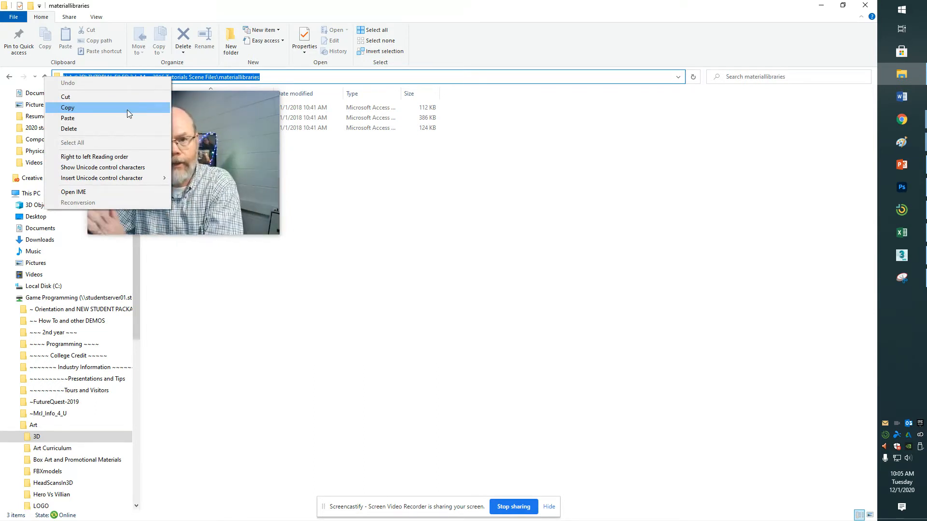
pyautogui.click(128, 108)
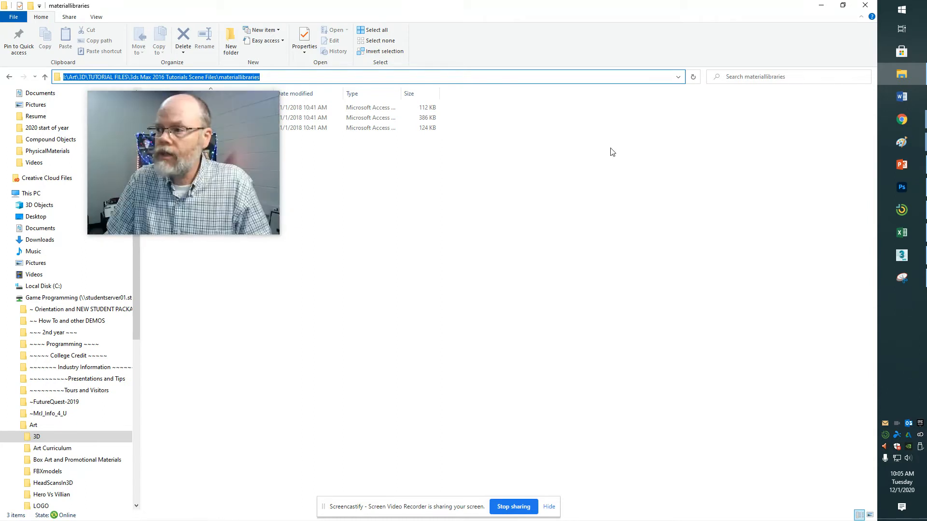
# Step: Switch to 3ds Max and deselect the Building 1 - Mullions object
pyautogui.hotkey('alt', 'Tab')
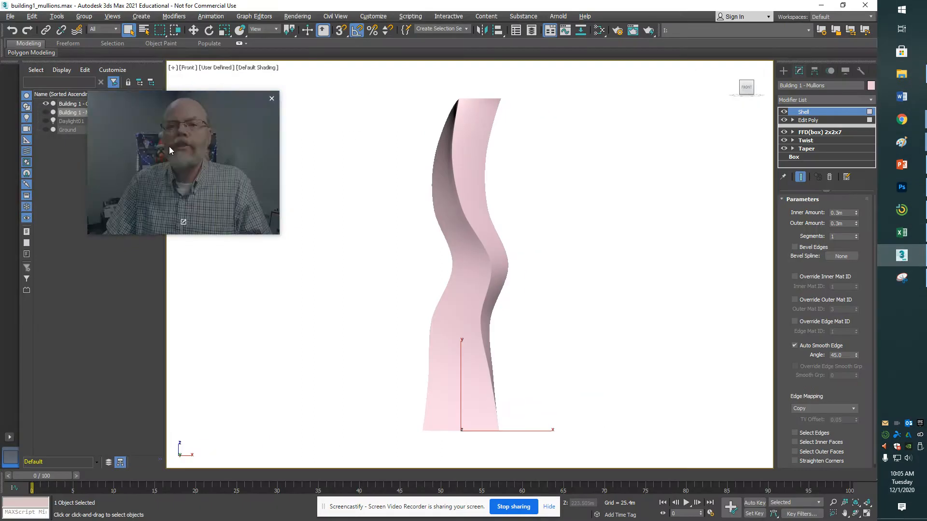
pyautogui.moveTo(147, 124); pyautogui.dragTo(327, 181)
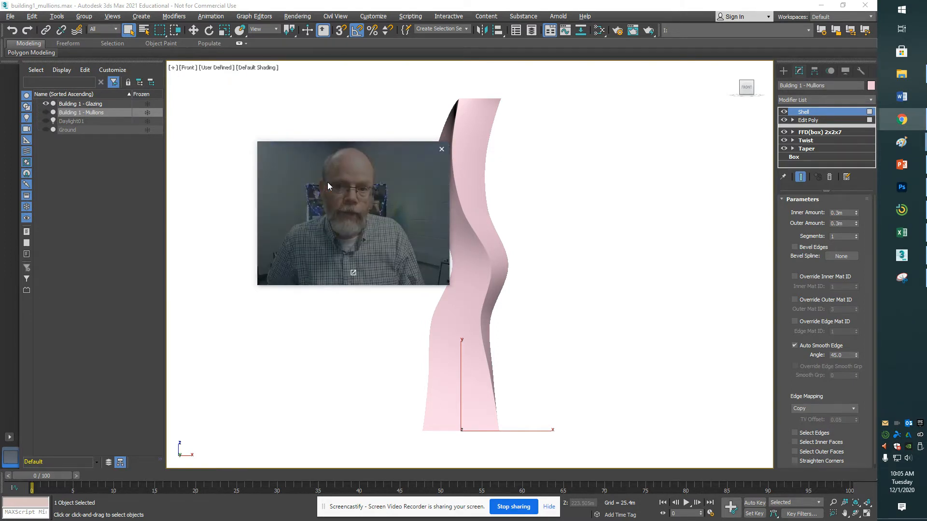
pyautogui.click(80, 204)
# Step: Open the Slate Material Editor maximized and widen its Material/Map Browser
pyautogui.press('m')
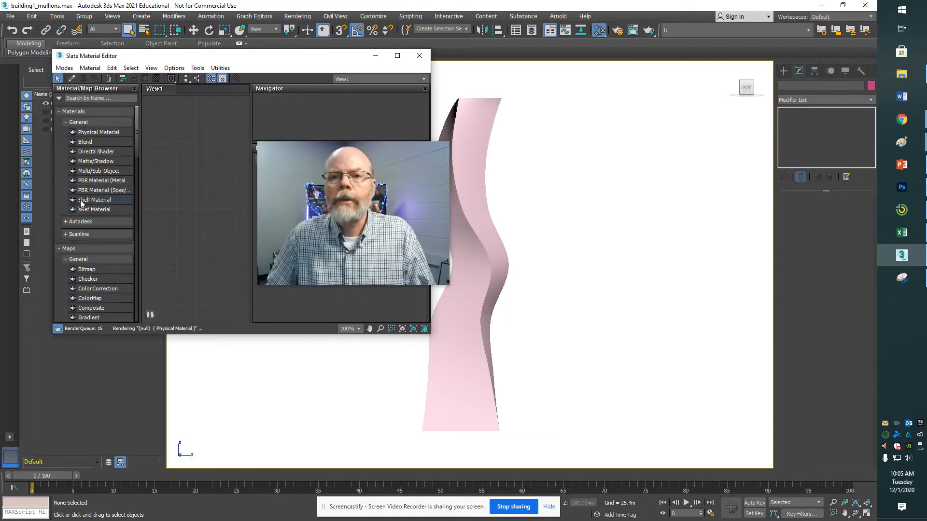
pyautogui.click(397, 55)
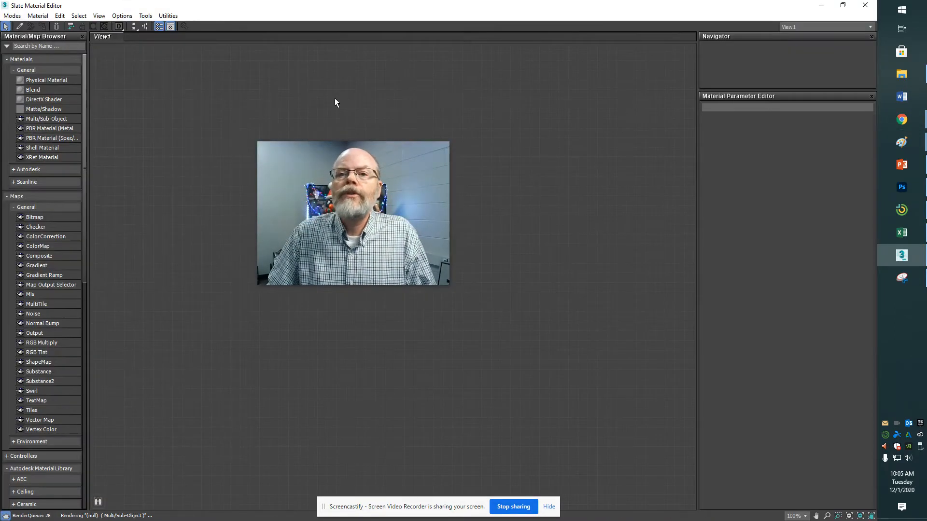
pyautogui.moveTo(325, 208)
pyautogui.mouseDown()
pyautogui.moveTo(165, 120)
pyautogui.moveTo(235, 108)
pyautogui.mouseUp()
pyautogui.moveTo(87, 100); pyautogui.dragTo(120, 135)
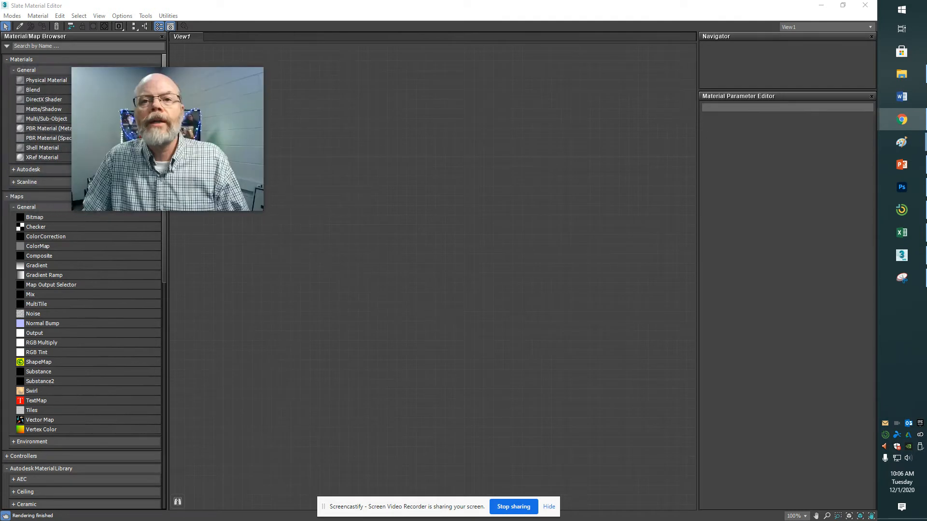
# Step: Collapse the Materials, Maps and Autodesk Material Library groups in the Material/Map Browser
pyautogui.click(6, 60)
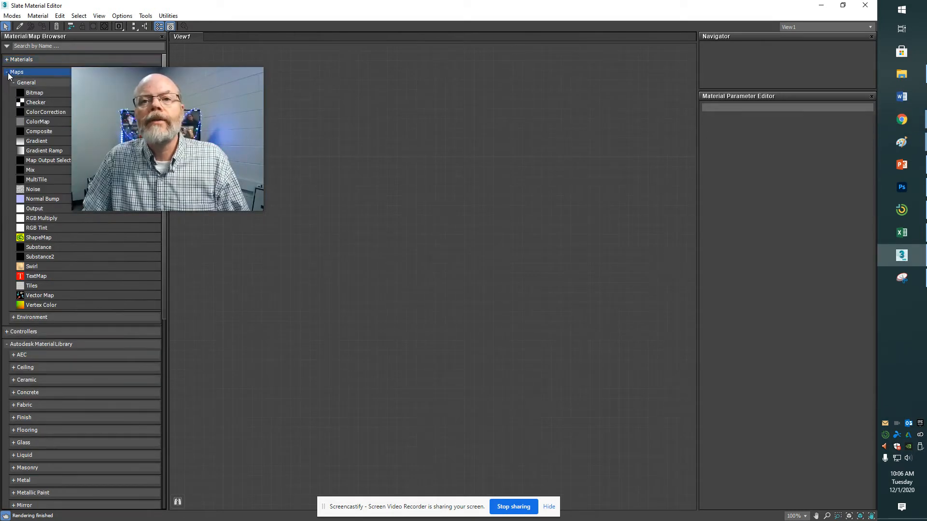
pyautogui.click(8, 73)
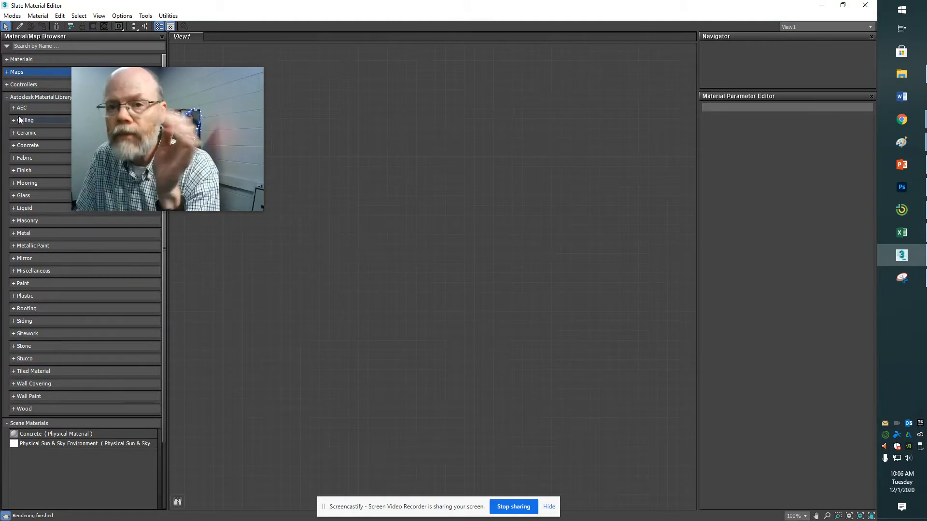
pyautogui.click(8, 98)
pyautogui.click(7, 98)
pyautogui.moveTo(94, 114); pyautogui.dragTo(178, 117)
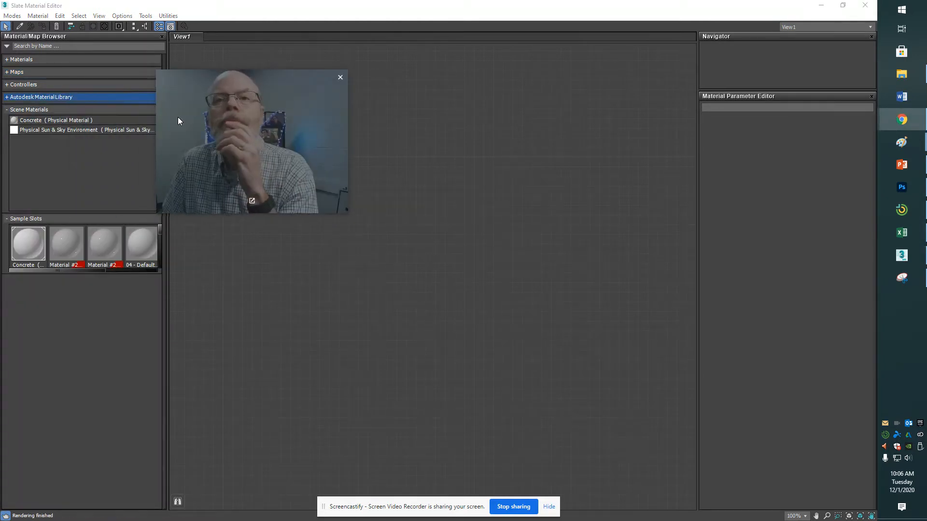
# Step: Start opening a material library and go to the pasted path I:\Art\3D\TUTORIAL FILES\3ds Max 2016 Tutorials Scene Files\materiallibraries
pyautogui.click(5, 49)
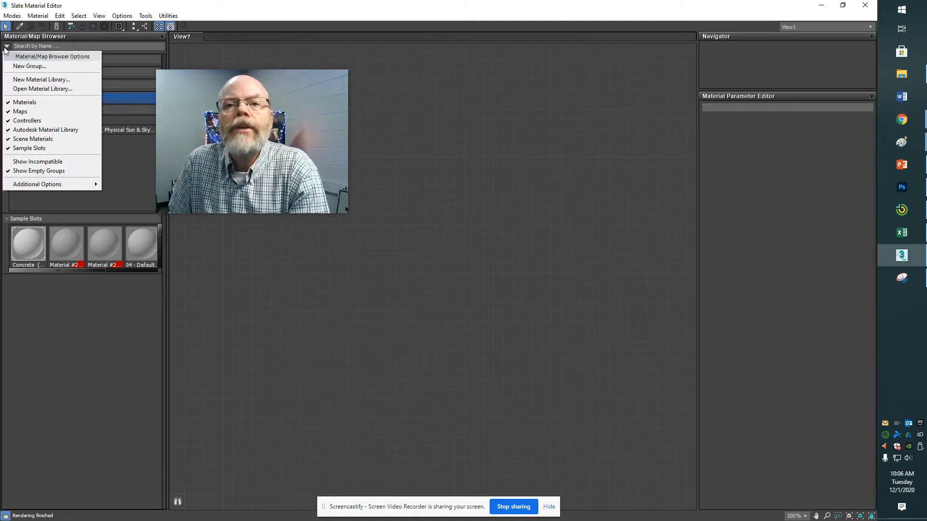
pyautogui.click(41, 91)
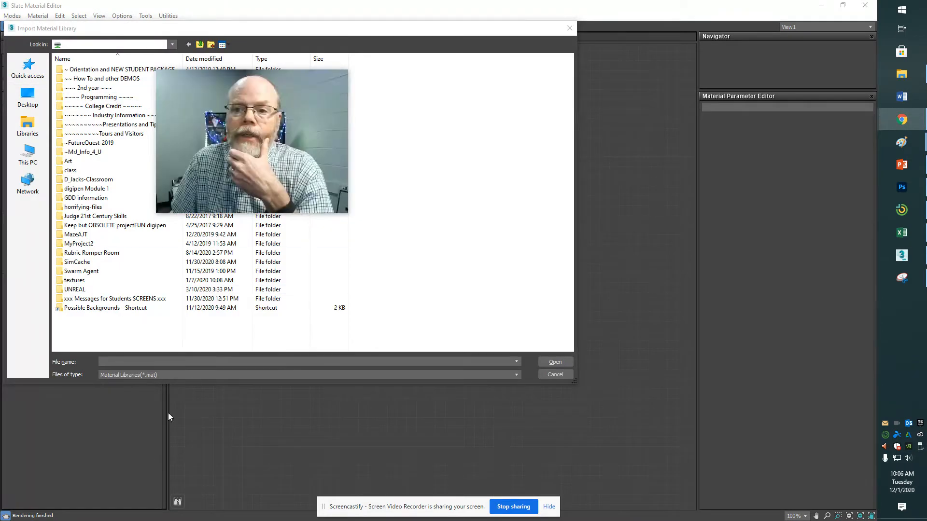
pyautogui.moveTo(243, 94); pyautogui.dragTo(163, 425)
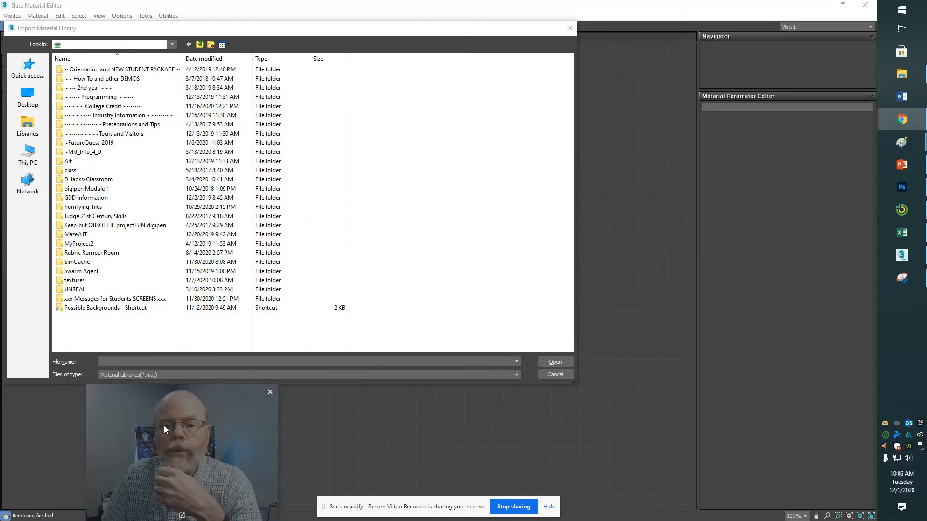
pyautogui.click(109, 363)
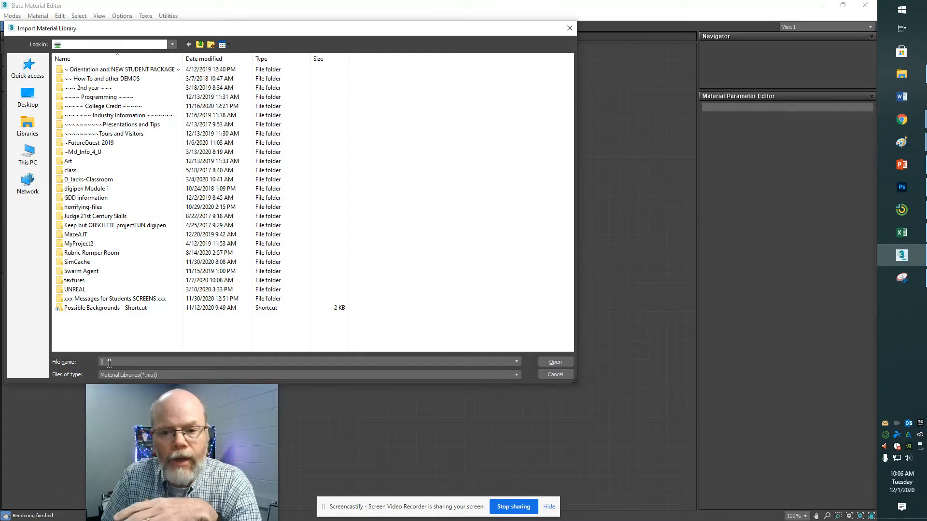
pyautogui.rightClick(109, 363)
pyautogui.click(66, 406)
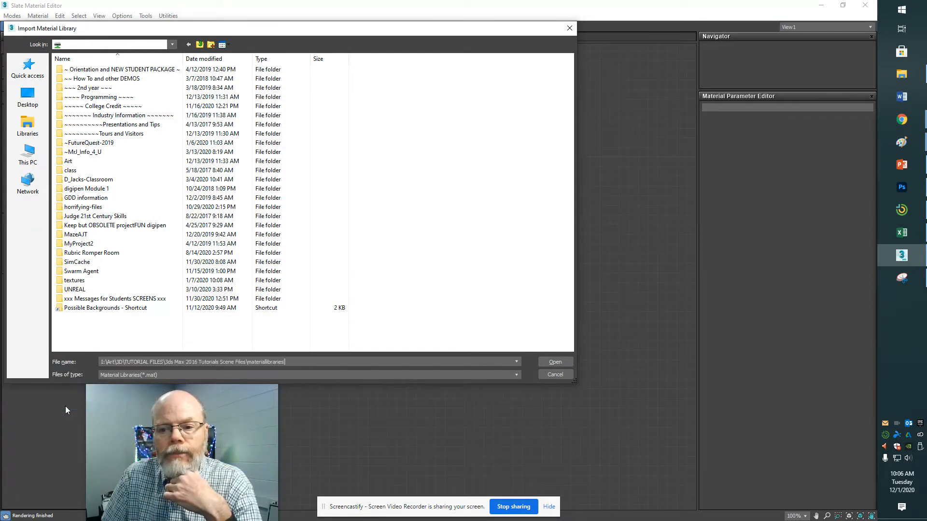
pyautogui.moveTo(201, 442); pyautogui.dragTo(604, 426)
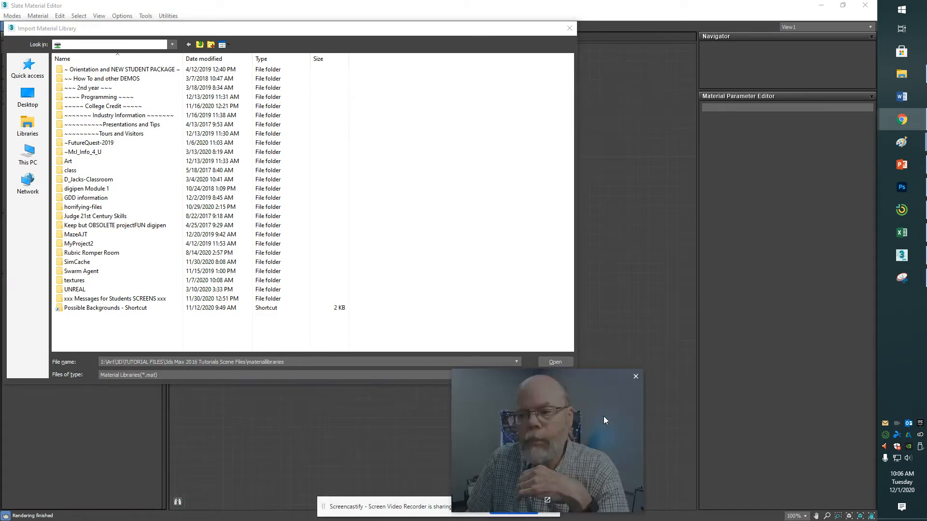
pyautogui.click(549, 363)
pyautogui.moveTo(546, 374); pyautogui.dragTo(132, 149)
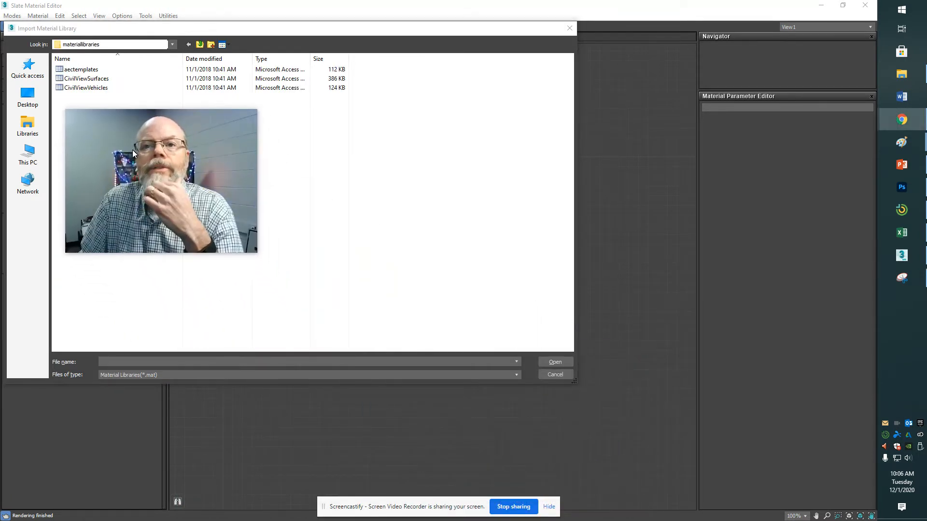
# Step: Sort the library files by name in descending order and load the aectemplates library
pyautogui.click(77, 58)
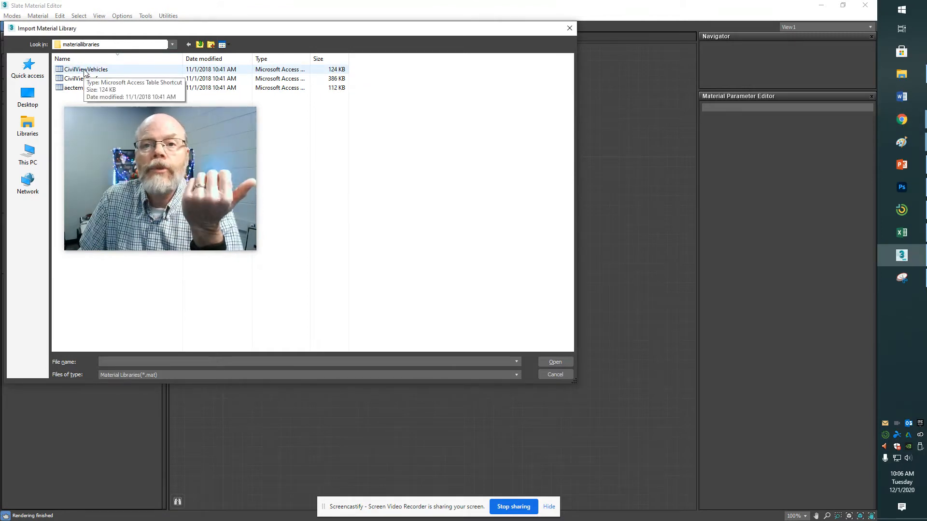
pyautogui.click(85, 73)
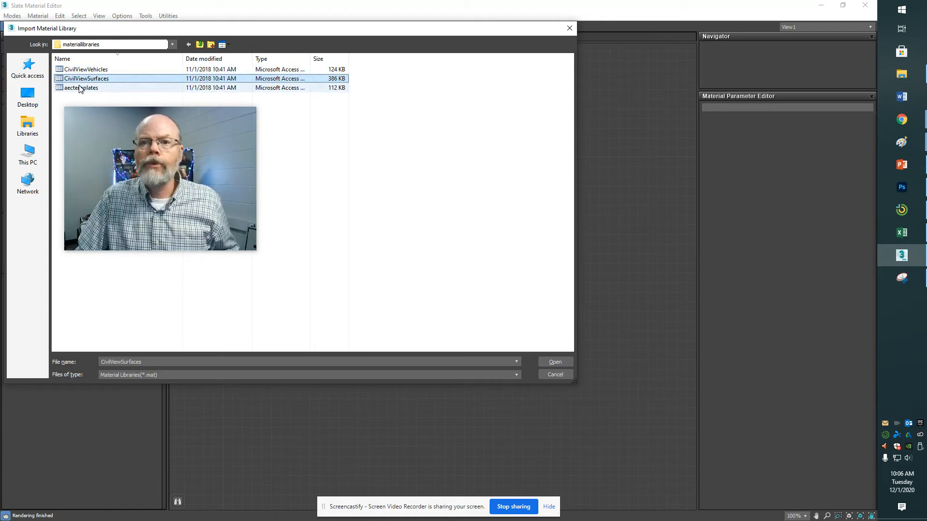
pyautogui.click(80, 89)
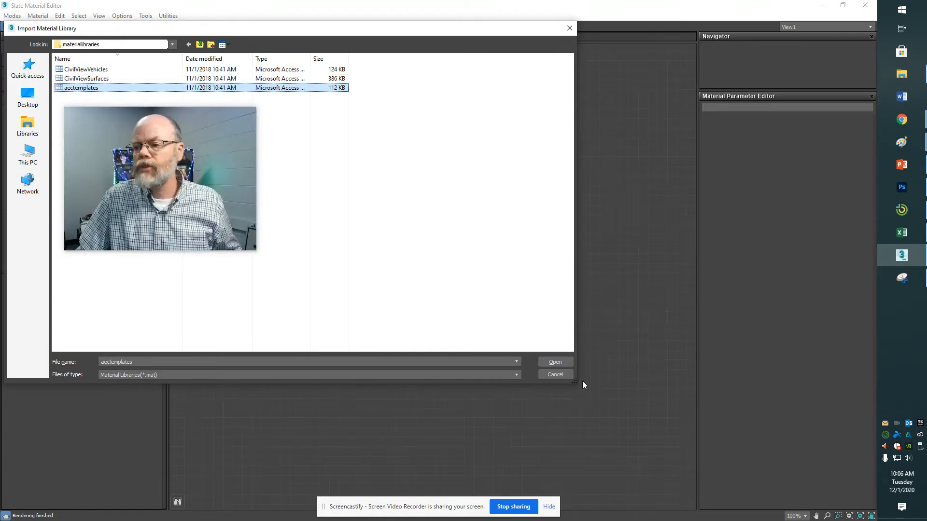
pyautogui.click(555, 362)
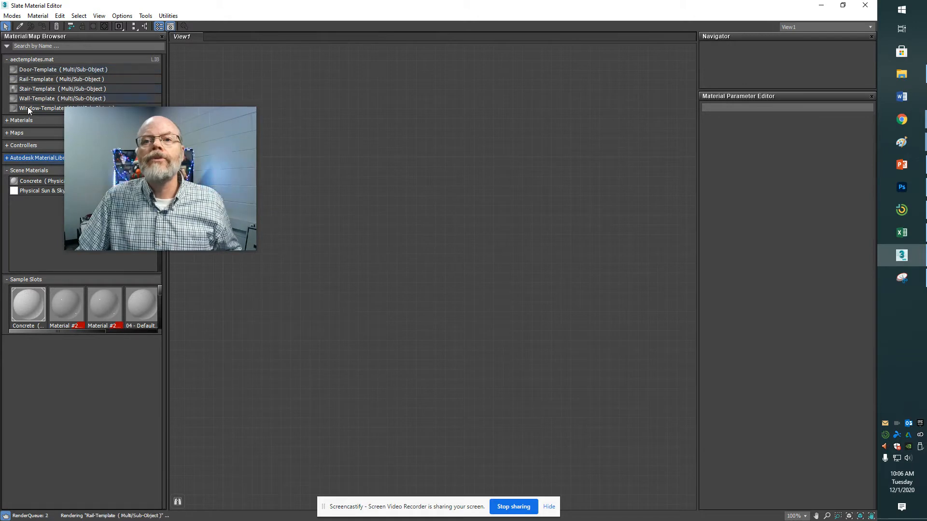
# Step: Open the pasted materiallibraries folder path for importing and load the CivilViewVehicles material library
pyautogui.moveTo(82, 120); pyautogui.dragTo(82, 157)
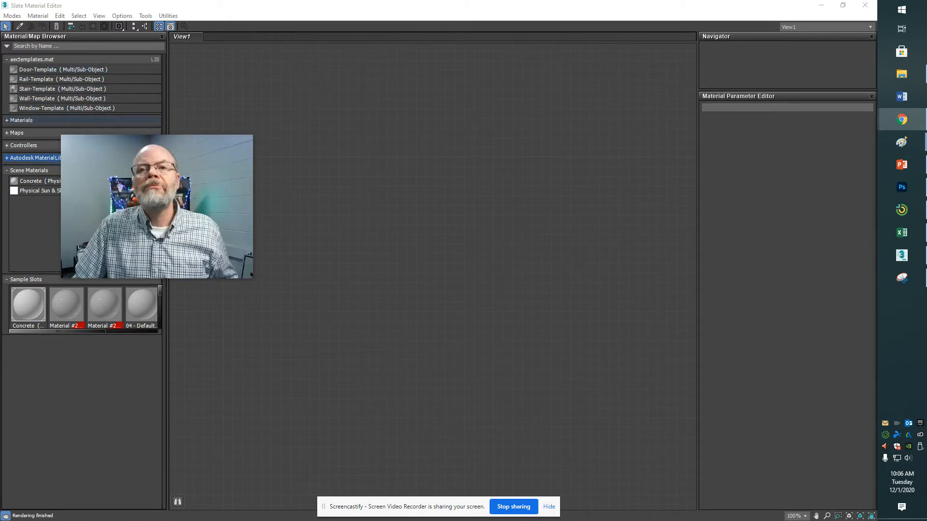
pyautogui.click(8, 47)
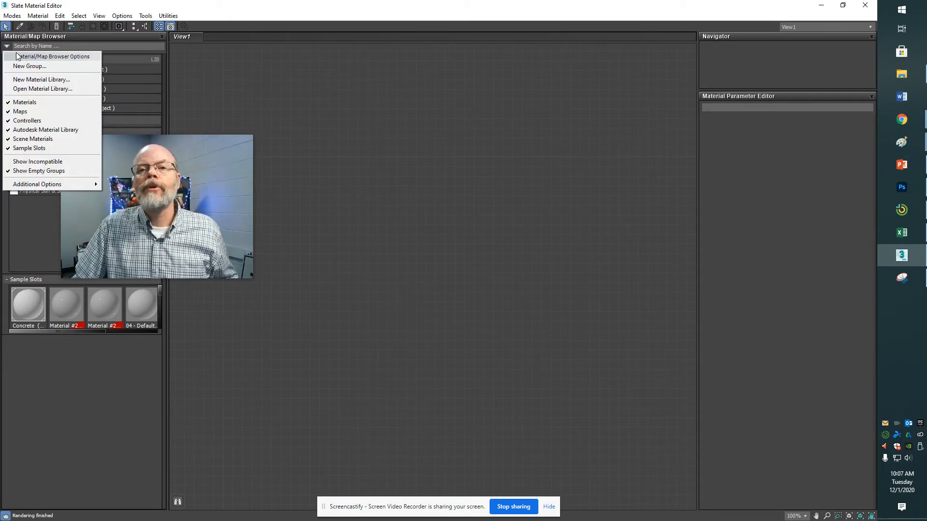
pyautogui.click(32, 89)
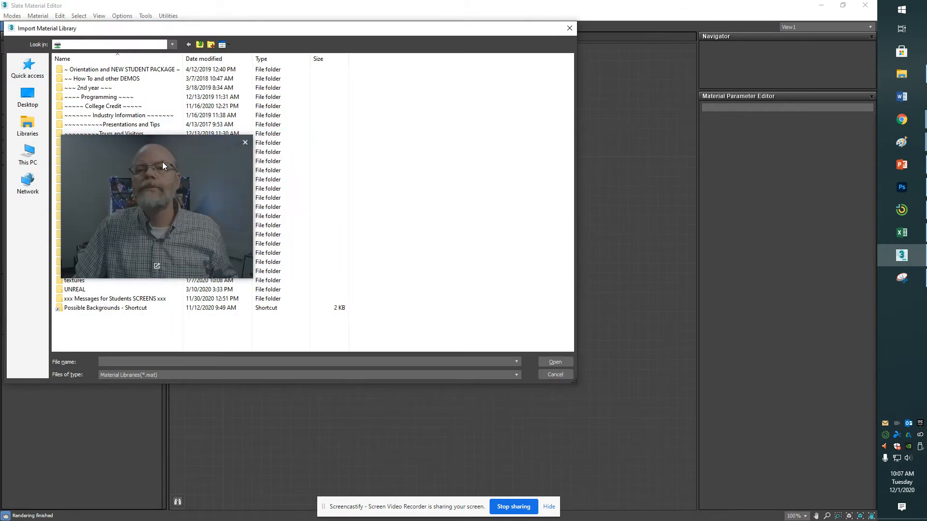
pyautogui.moveTo(164, 161); pyautogui.dragTo(377, 163)
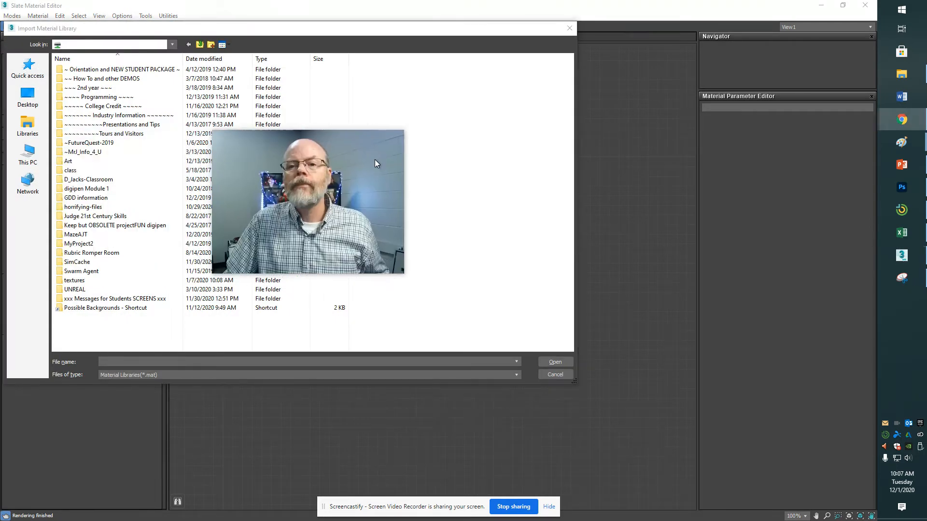
pyautogui.rightClick(139, 362)
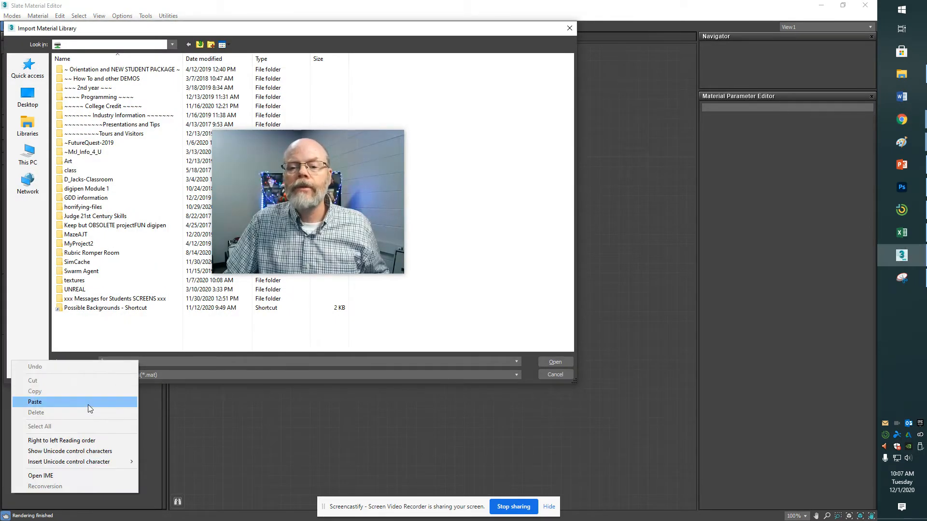
pyautogui.click(35, 402)
pyautogui.click(563, 363)
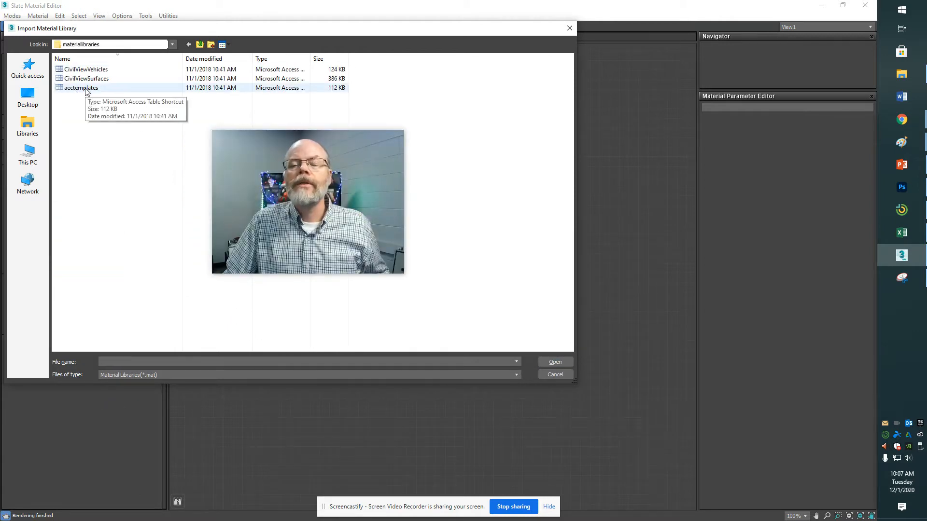
pyautogui.click(92, 71)
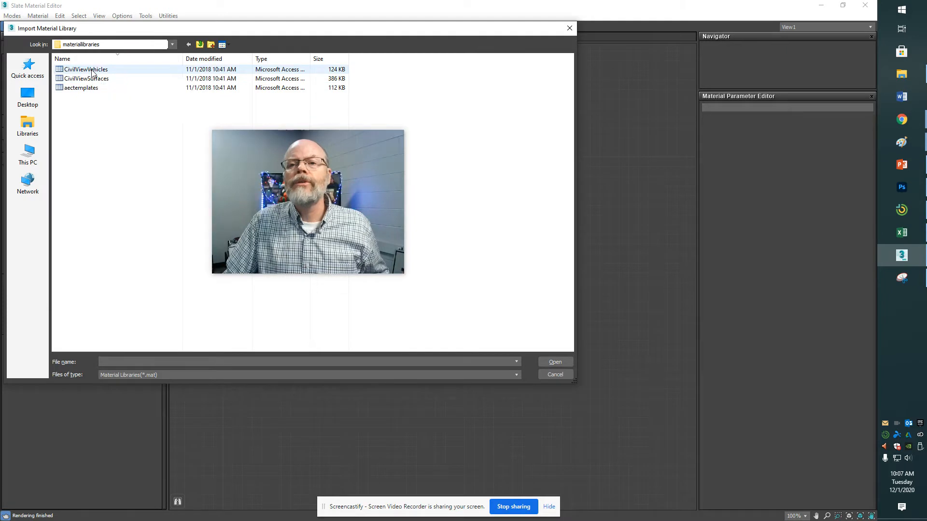
pyautogui.click(555, 363)
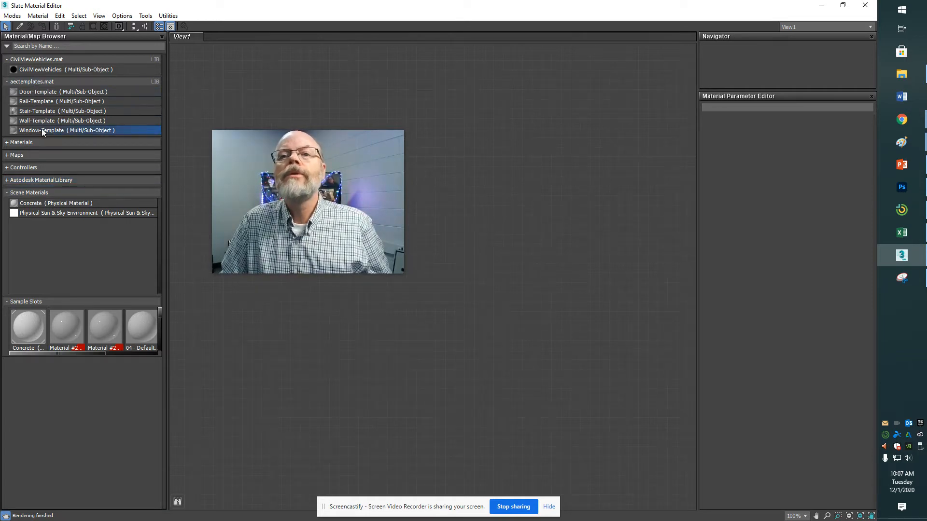
# Step: Place the Window-Template material from the aectemplates library into View1 and look over its sub-material nodes
pyautogui.moveTo(232, 144); pyautogui.dragTo(236, 231)
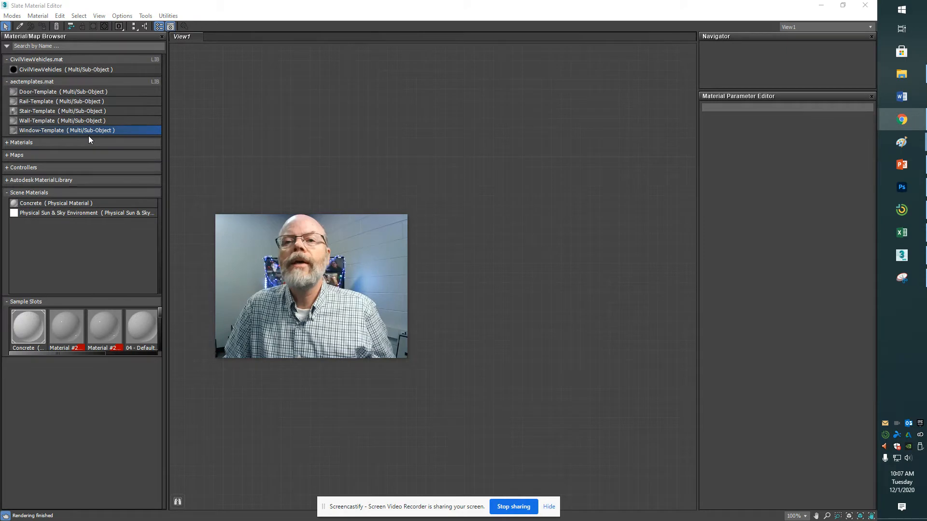
pyautogui.moveTo(92, 130); pyautogui.dragTo(295, 150)
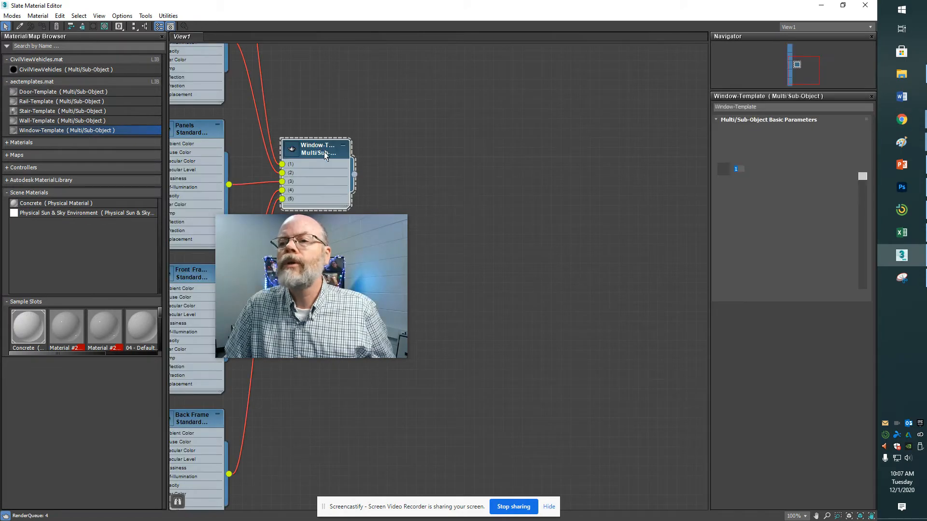
pyautogui.moveTo(396, 256); pyautogui.dragTo(702, 331)
pyautogui.scroll(-2, 522, 249)
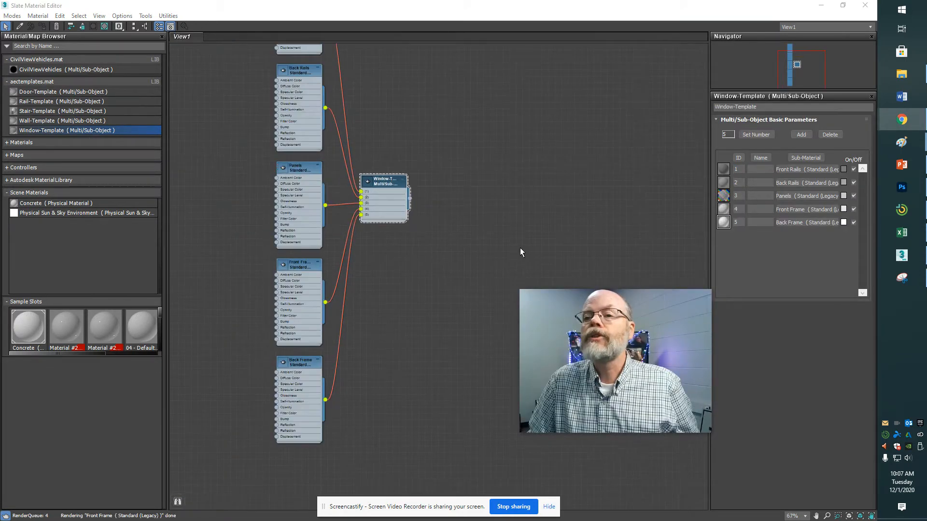
pyautogui.scroll(1, 511, 249)
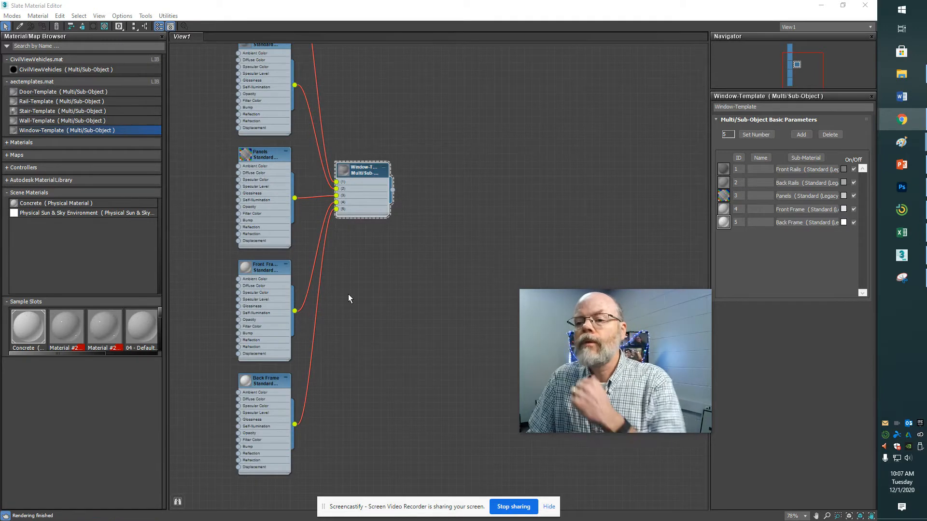
pyautogui.scroll(-1, 349, 294)
pyautogui.scroll(-4, 348, 294)
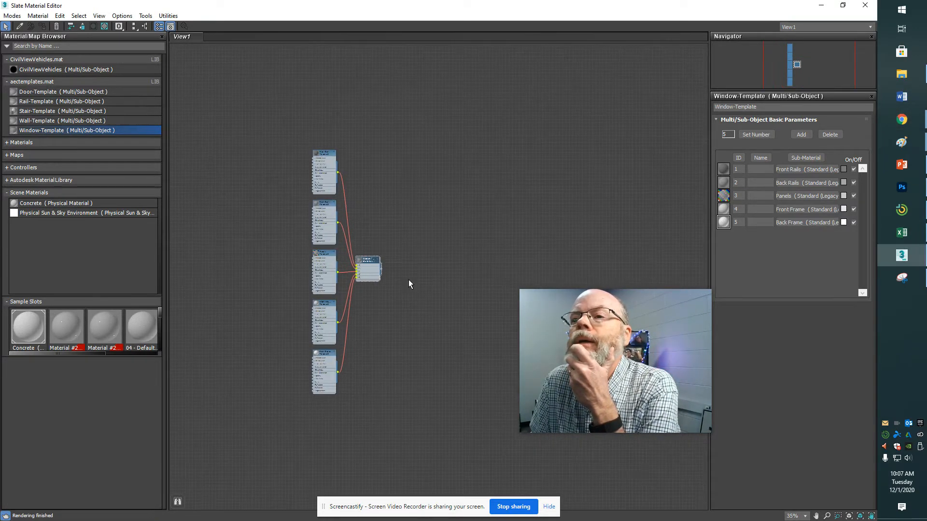
pyautogui.scroll(4, 409, 280)
pyautogui.moveTo(408, 280); pyautogui.dragTo(408, 279, button='middle')
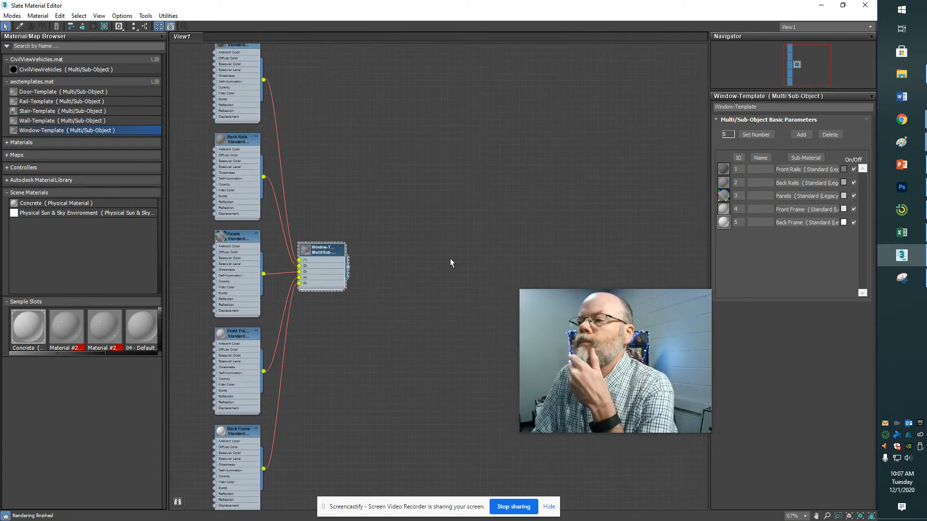
# Step: Minimize the Slate Material Editor, then clear and close the ART Renderer message window
pyautogui.click(821, 6)
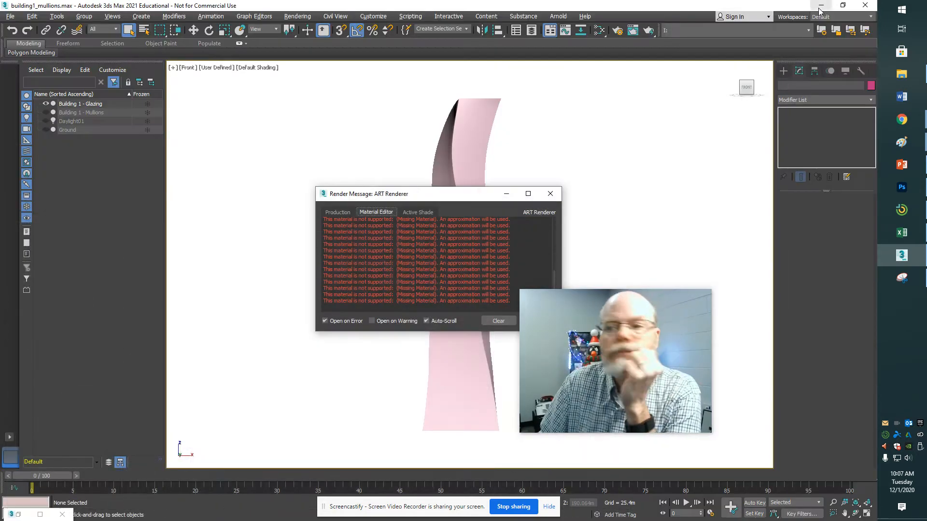
pyautogui.moveTo(613, 389); pyautogui.dragTo(644, 311)
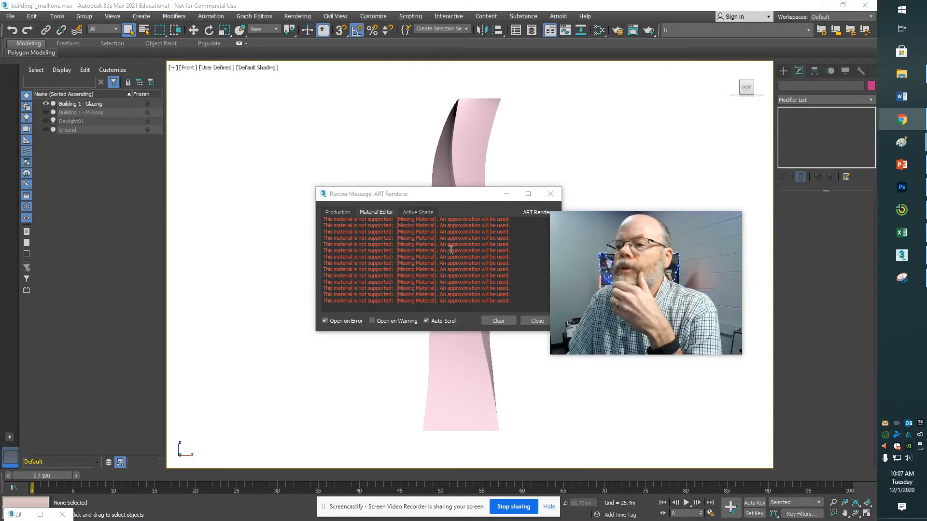
pyautogui.click(499, 321)
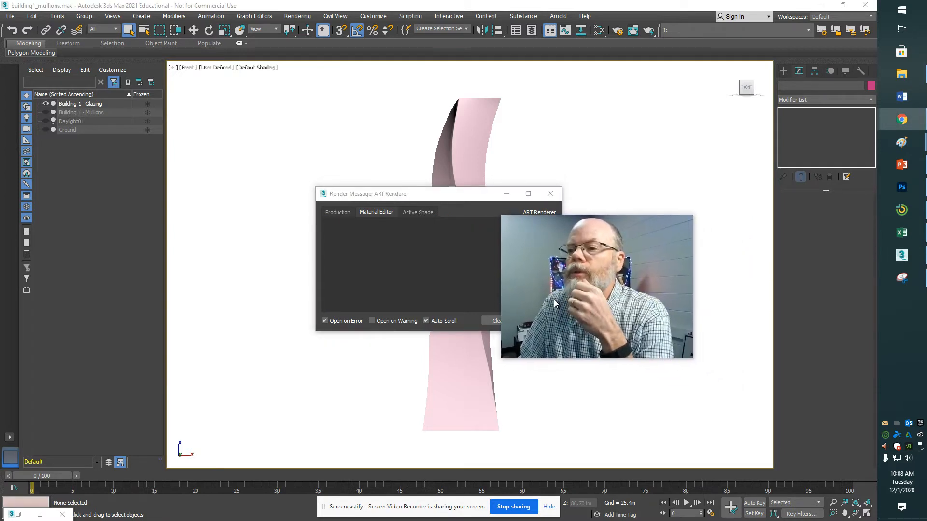
pyautogui.moveTo(554, 299); pyautogui.dragTo(546, 110)
pyautogui.click(537, 321)
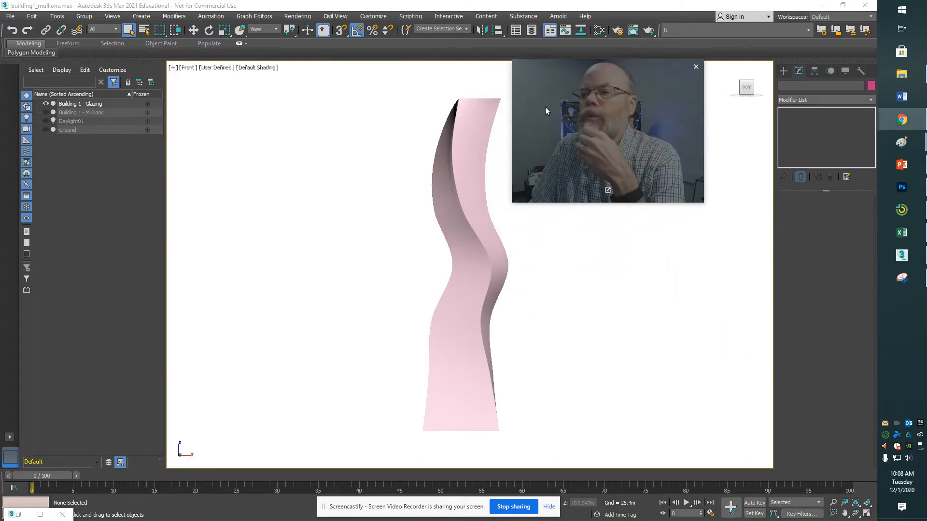
# Step: Open the render setup and change the renderer to Scanline Renderer
pyautogui.click(618, 30)
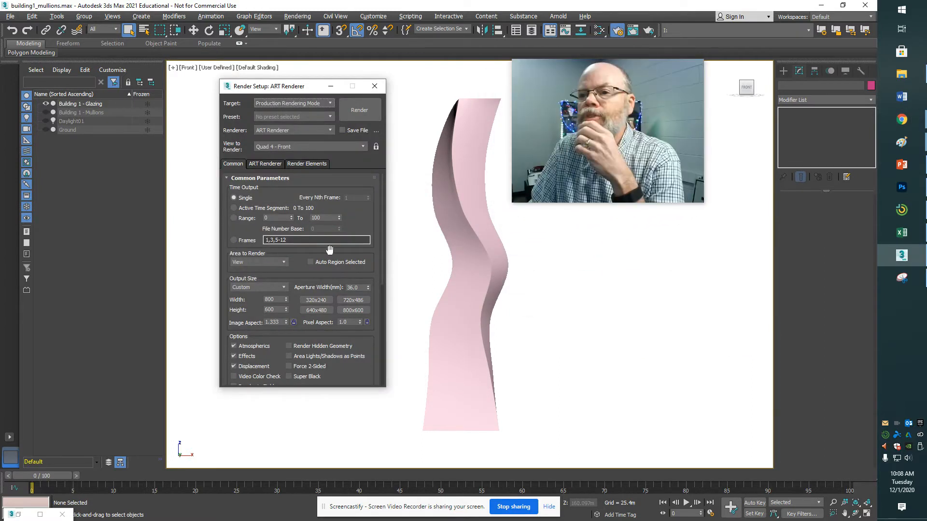
pyautogui.moveTo(620, 131); pyautogui.dragTo(331, 217)
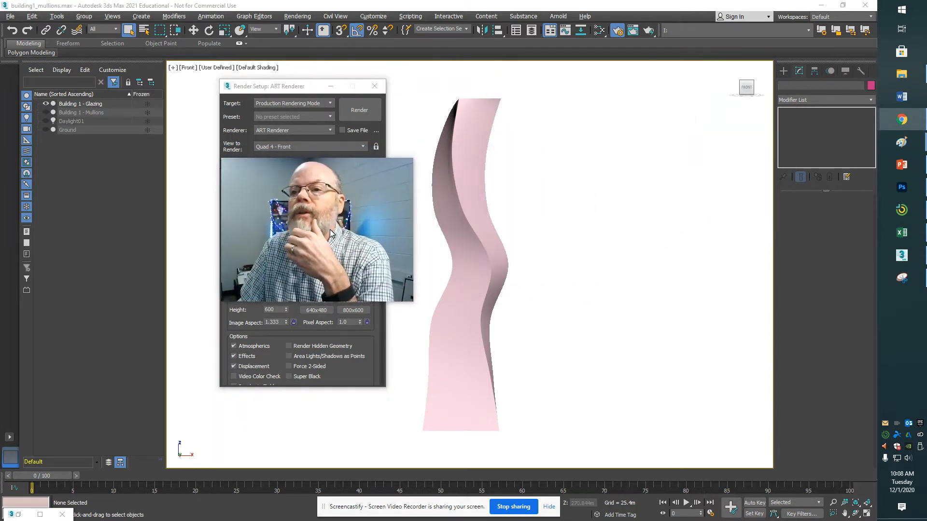
pyautogui.click(330, 131)
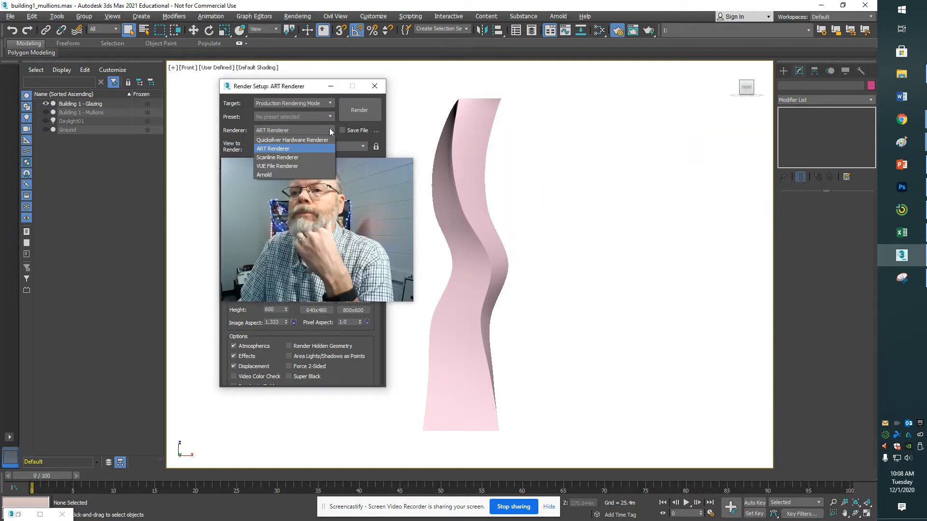
pyautogui.click(296, 158)
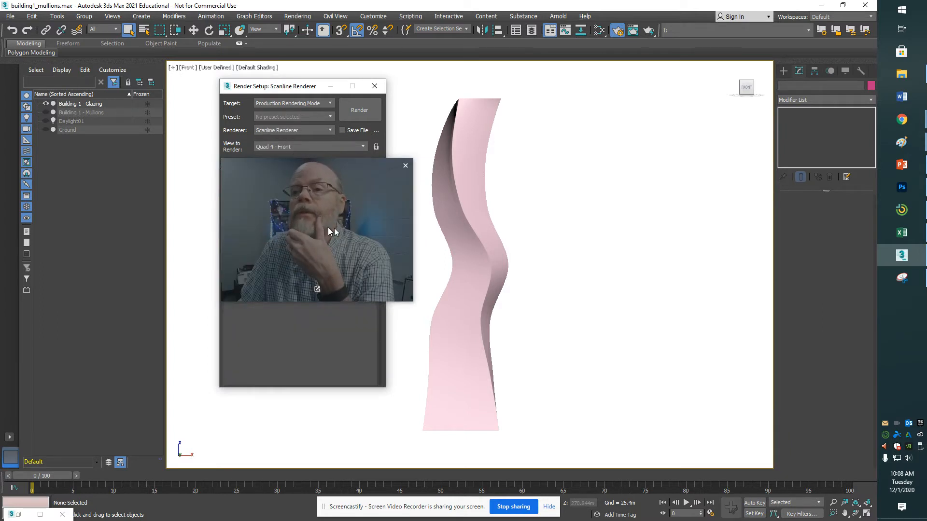
# Step: Examine the available views to render and the render target modes, choosing Production Rendering Mode
pyautogui.moveTo(324, 229); pyautogui.dragTo(514, 222)
pyautogui.click(291, 147)
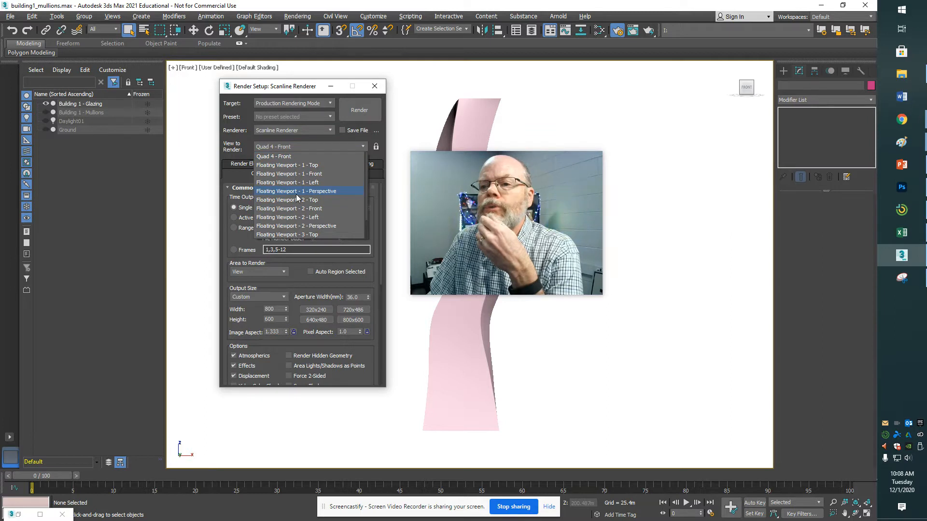
pyautogui.scroll(-1, 301, 192)
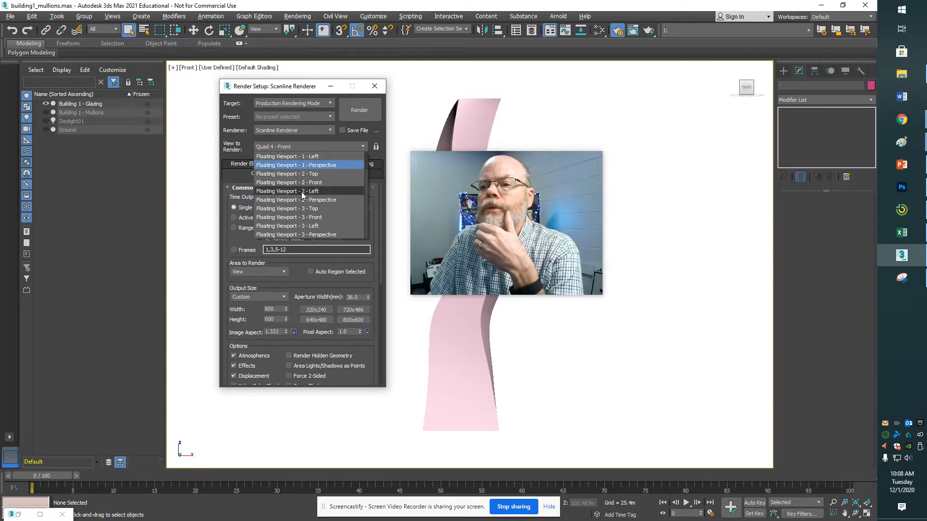
pyautogui.scroll(1, 302, 193)
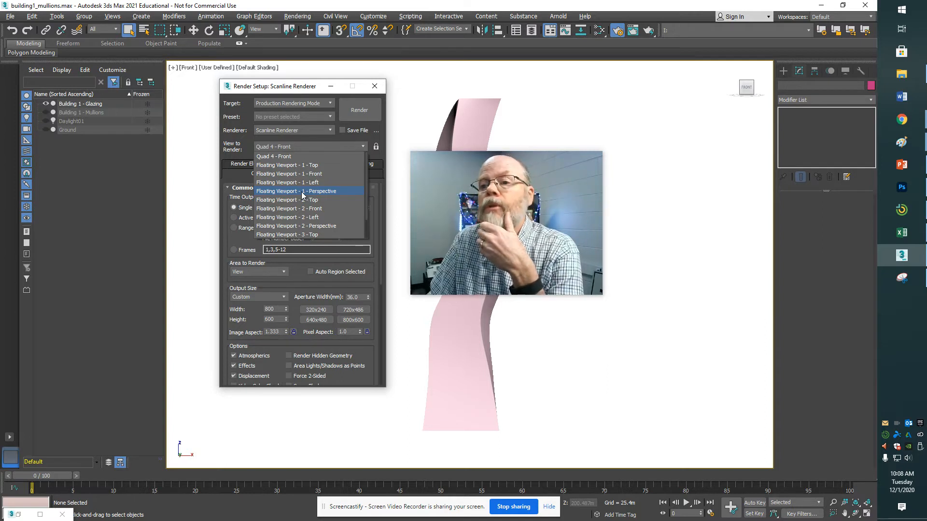
pyautogui.scroll(-1, 301, 192)
pyautogui.scroll(1, 301, 192)
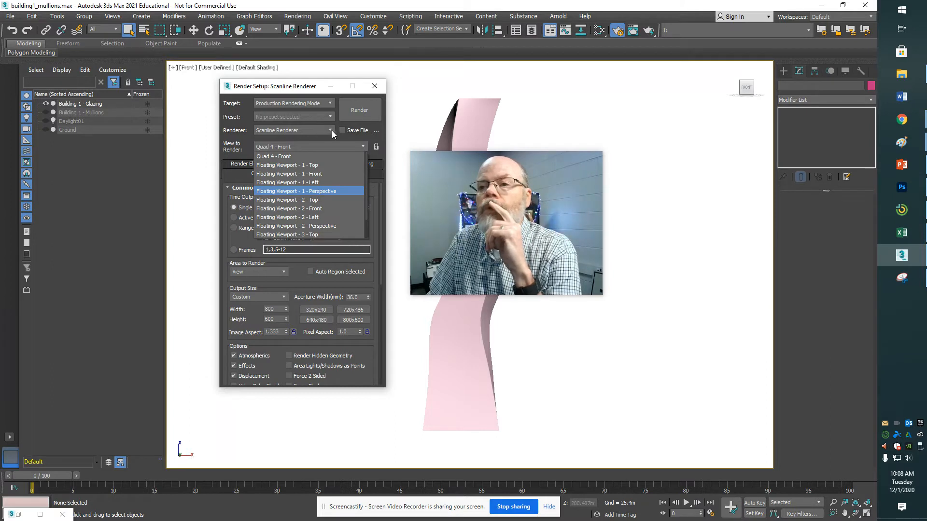
pyautogui.click(331, 104)
pyautogui.click(330, 104)
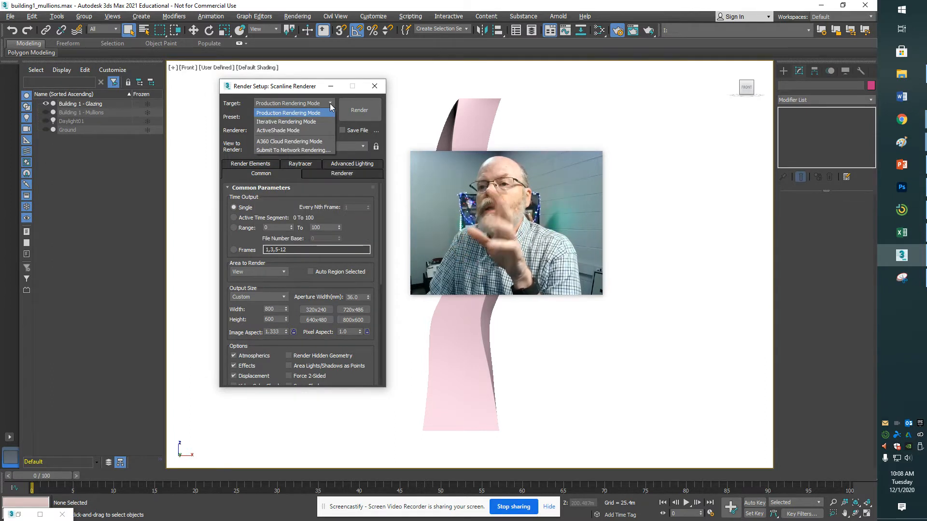
pyautogui.click(305, 112)
# Step: Render the Front view with the Scanline Renderer, clear the raytrace messages and close the message and render windows
pyautogui.moveTo(477, 237); pyautogui.dragTo(589, 273)
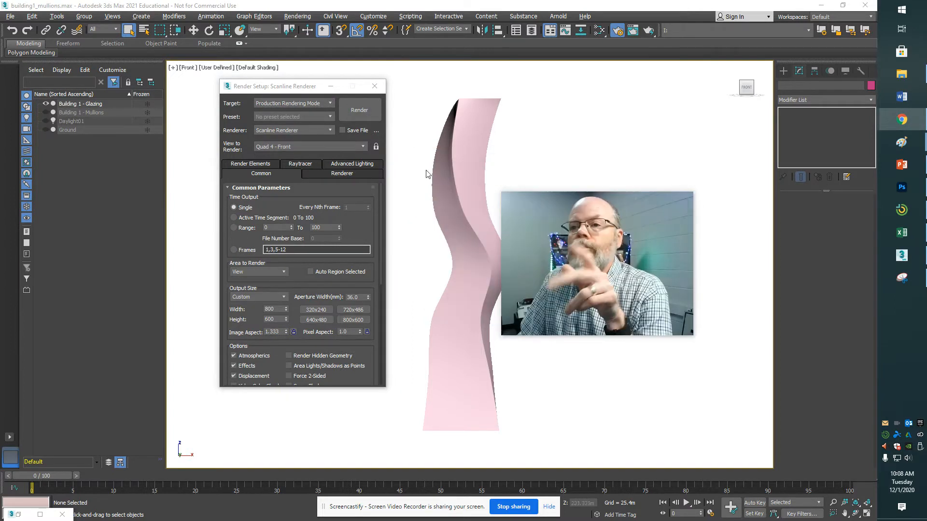
pyautogui.click(360, 118)
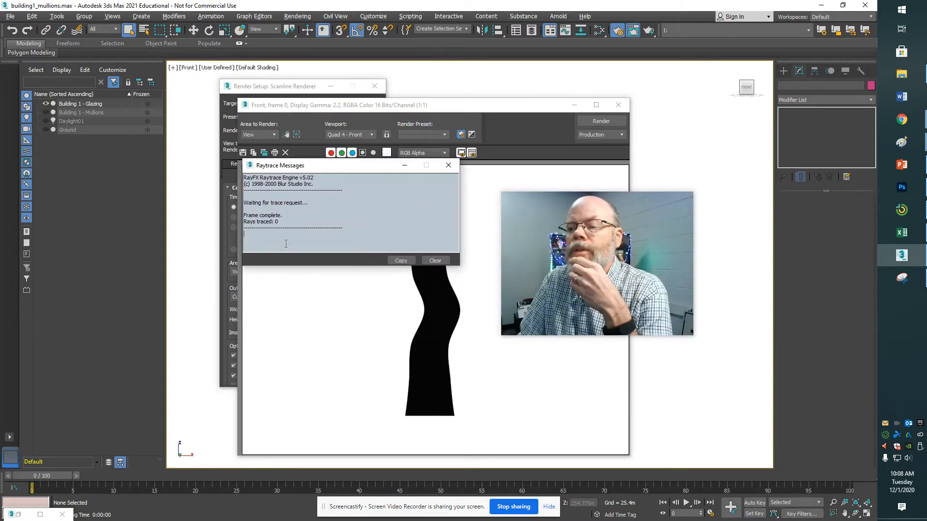
pyautogui.click(432, 260)
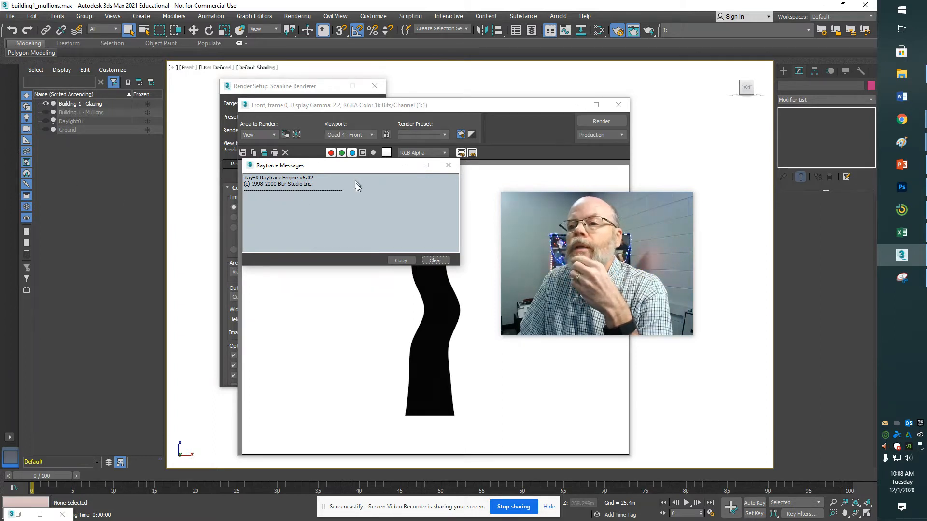
pyautogui.moveTo(381, 170); pyautogui.dragTo(392, 226)
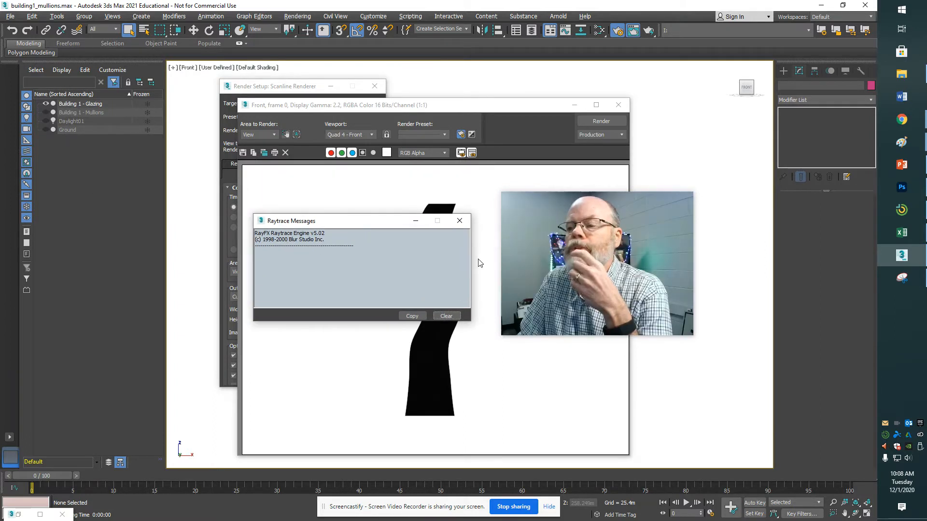
pyautogui.click(458, 223)
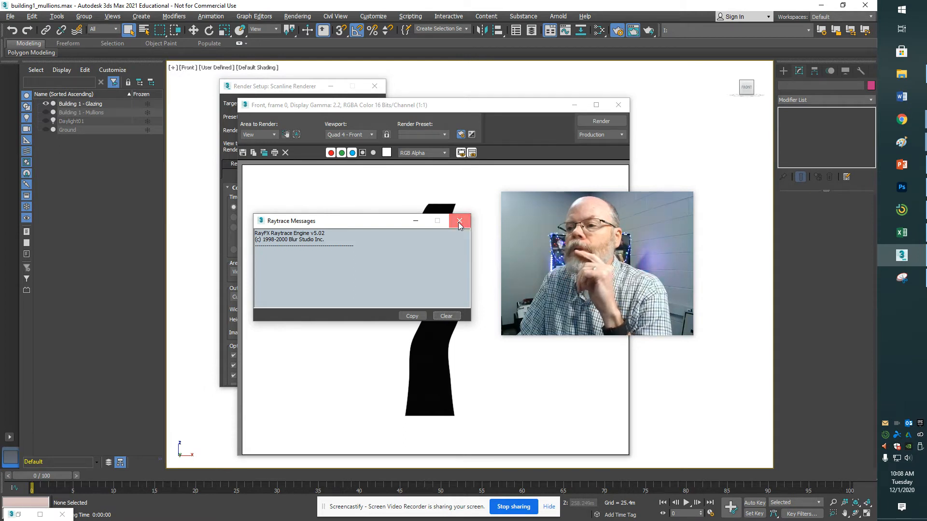
pyautogui.click(618, 105)
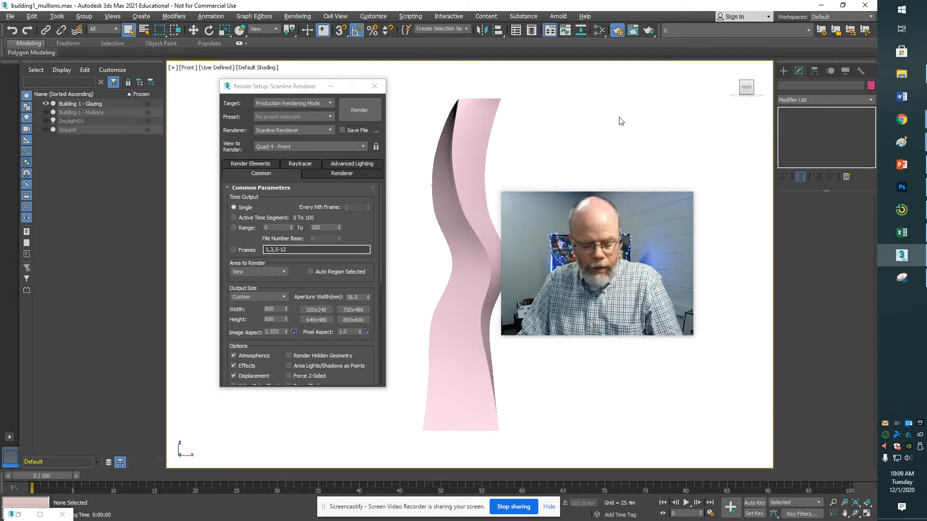
# Step: Switch the viewport to Perspective and unhide the Building 1 - Mullions object
pyautogui.press('p')
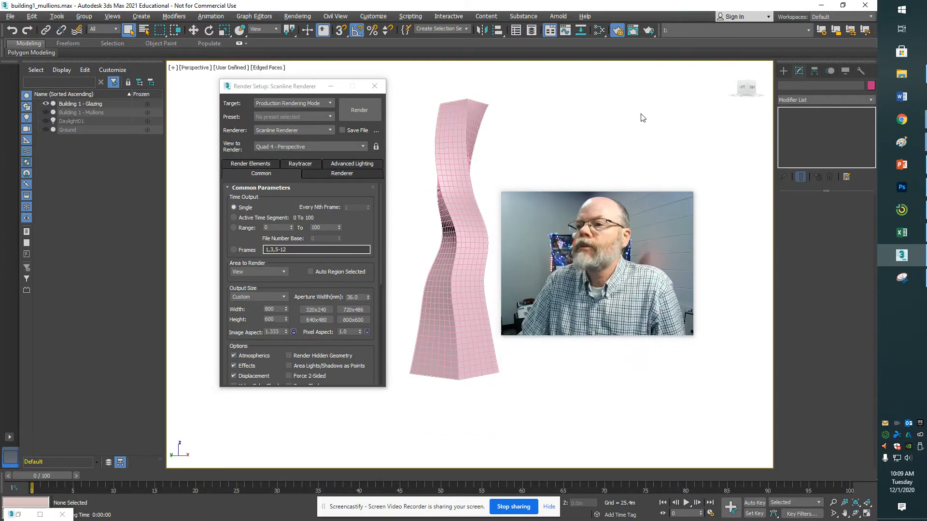
pyautogui.scroll(-4, 641, 118)
pyautogui.click(45, 112)
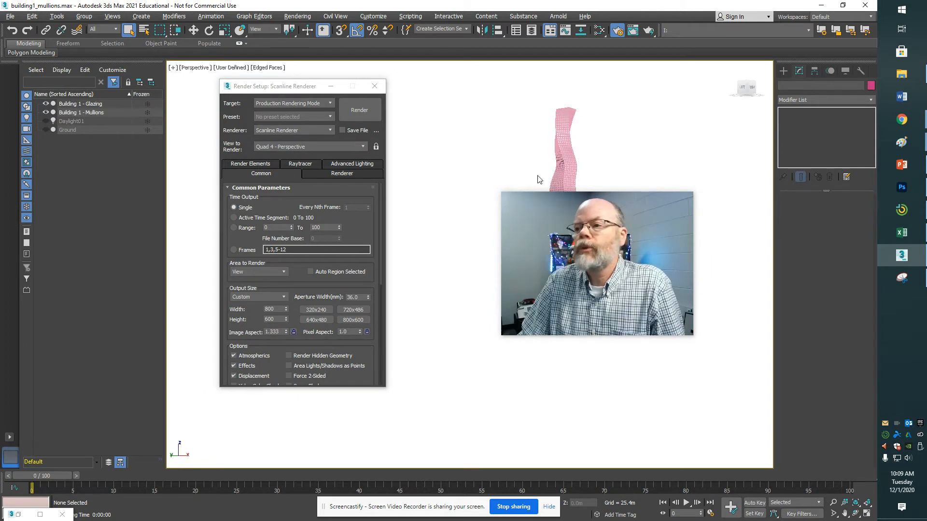
# Step: Bring the building into clear sight in the Perspective view and move the Render Setup window away from it
pyautogui.moveTo(630, 149); pyautogui.dragTo(481, 182, button='middle')
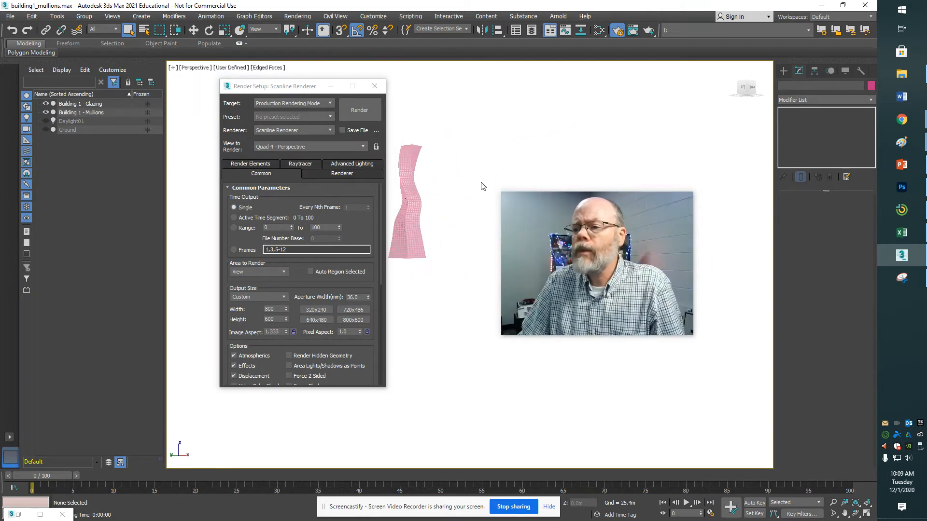
pyautogui.click(293, 89)
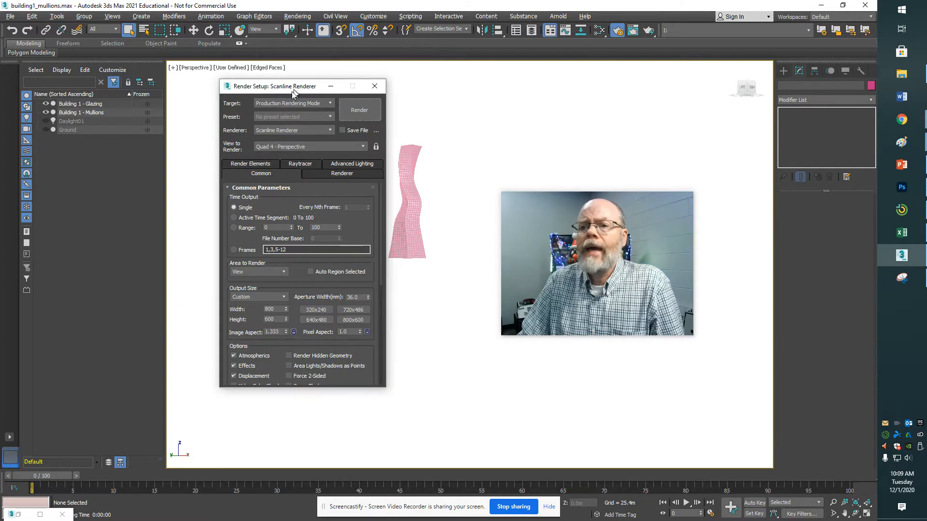
pyautogui.moveTo(293, 93); pyautogui.dragTo(145, 135)
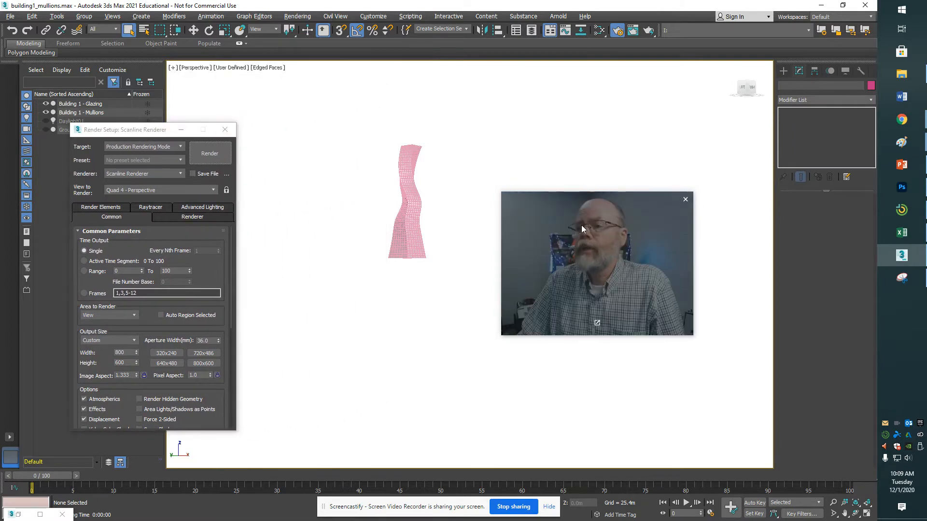
pyautogui.moveTo(579, 251); pyautogui.dragTo(561, 253)
# Step: Create a Target camera in the Left view, placed beside the building near roof height and aimed down through the tower
pyautogui.click(784, 71)
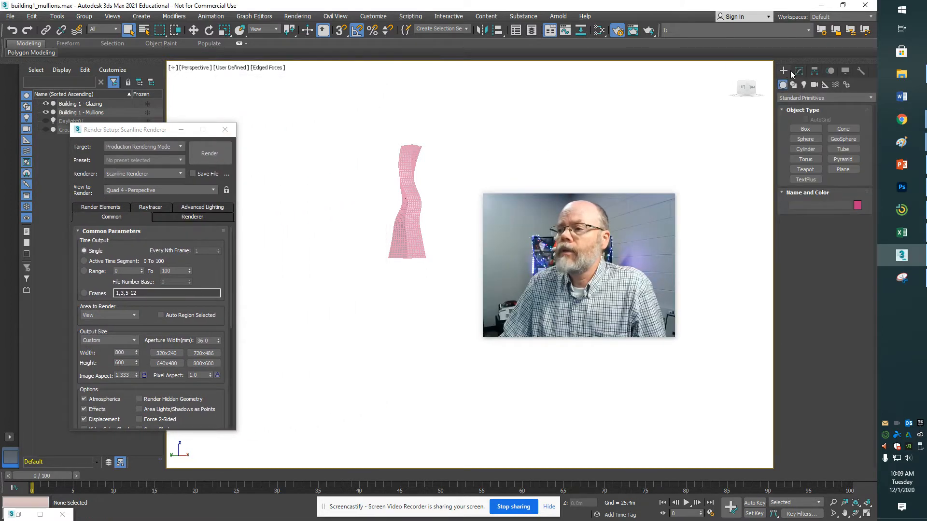
pyautogui.click(815, 85)
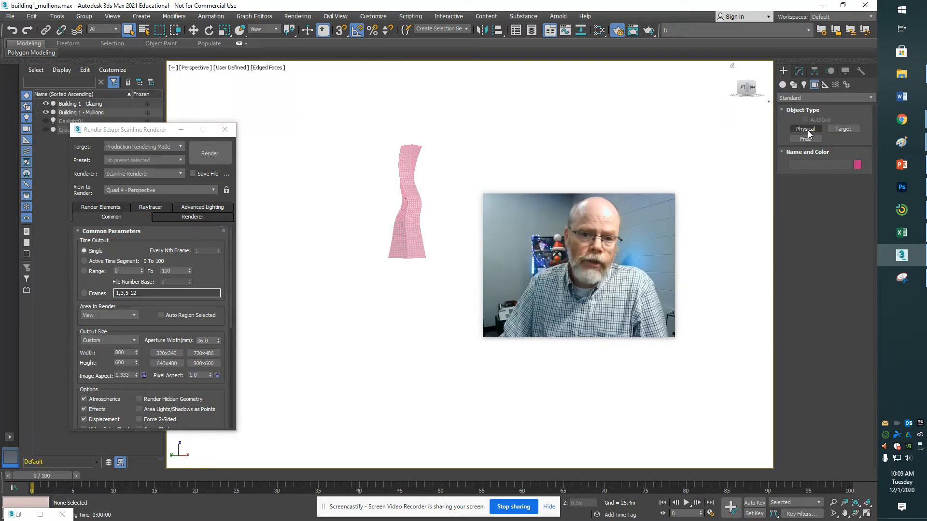
pyautogui.click(843, 129)
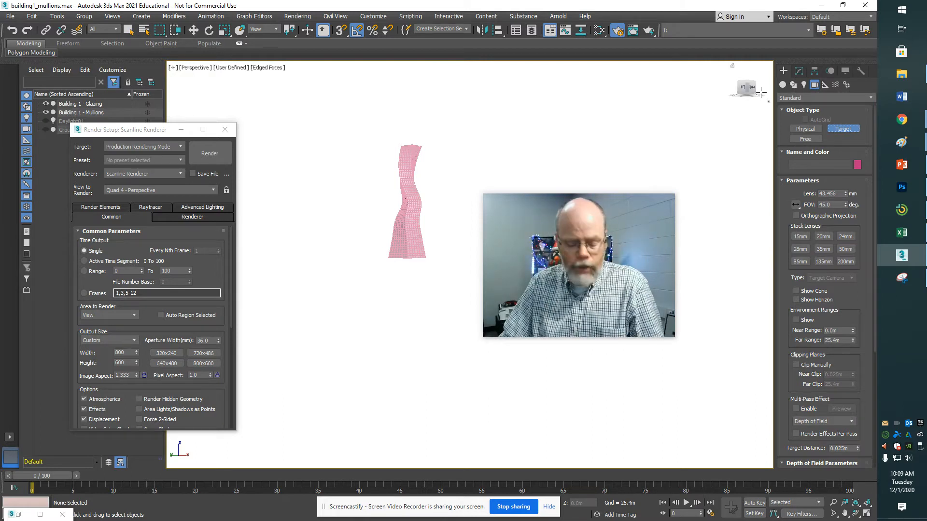
pyautogui.click(748, 88)
pyautogui.moveTo(616, 219)
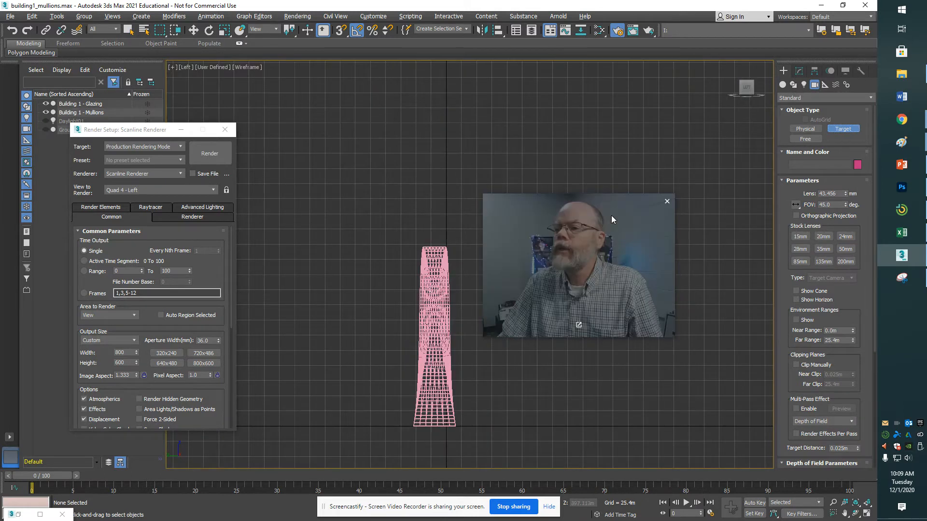
pyautogui.moveTo(600, 224); pyautogui.dragTo(435, 109)
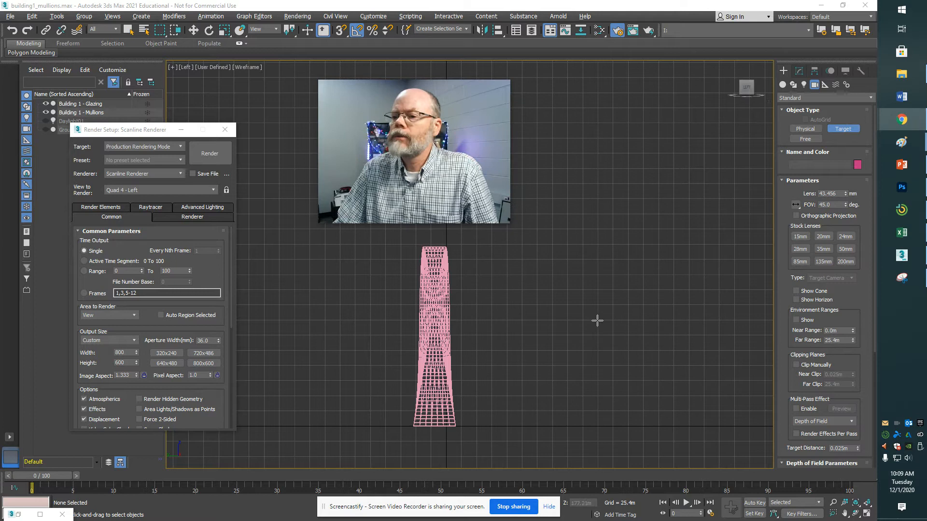
pyautogui.moveTo(710, 249); pyautogui.dragTo(686, 281)
pyautogui.moveTo(583, 331); pyautogui.dragTo(417, 334)
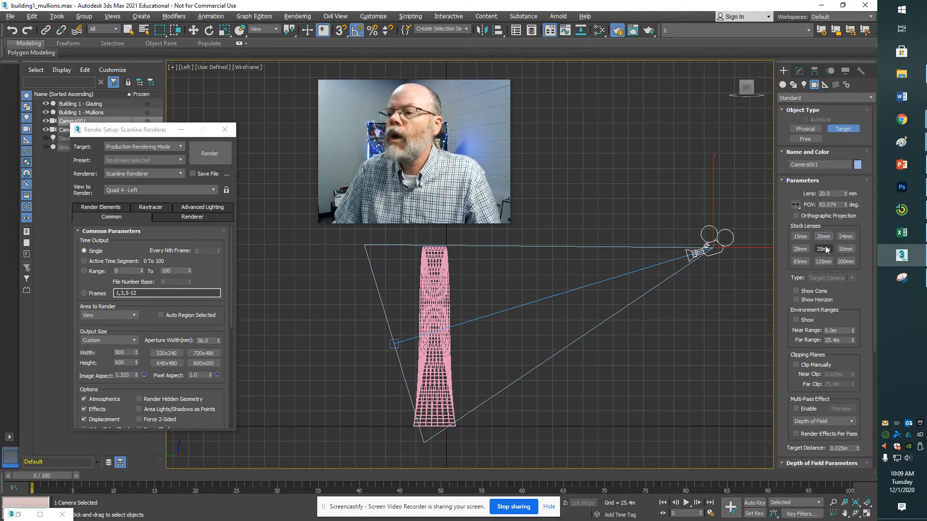
# Step: Compare the 200 mm and 15 mm stock lenses on the camera, set the lens to 35 mm and deselect it
pyautogui.click(799, 71)
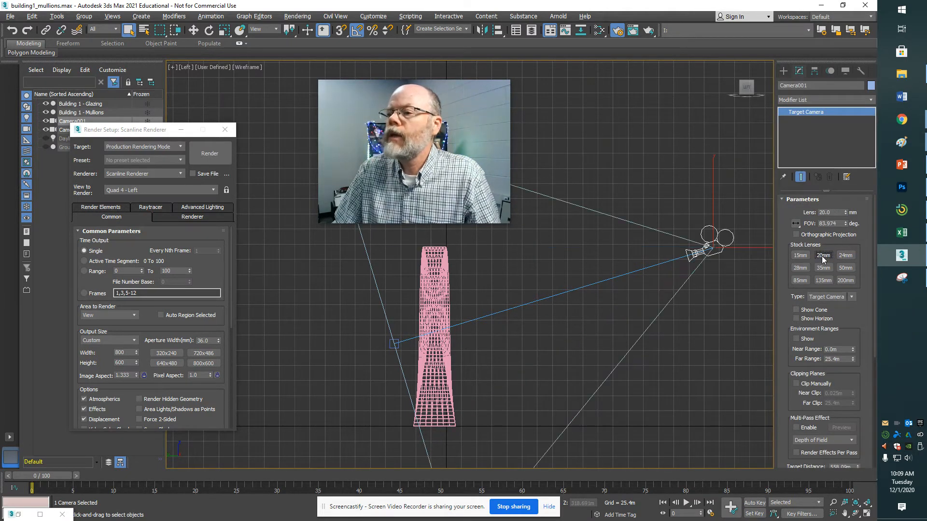
pyautogui.click(851, 281)
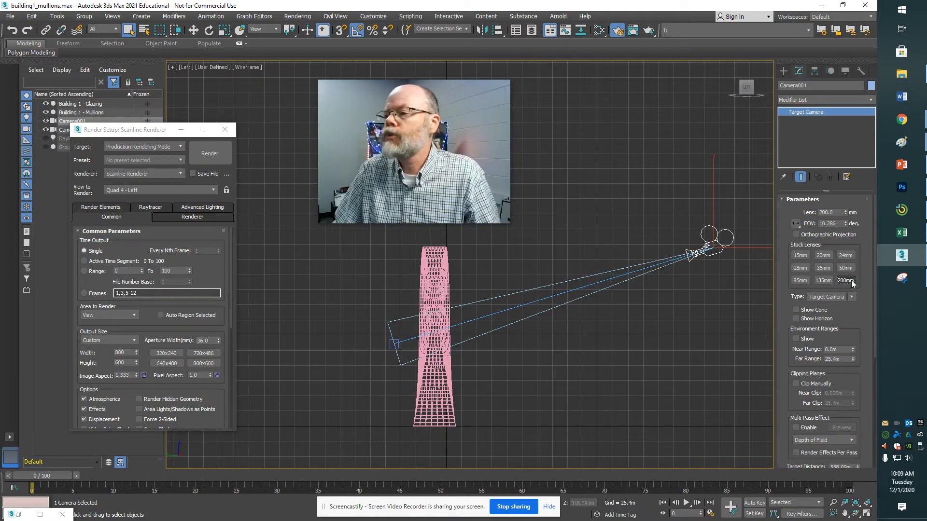
pyautogui.click(799, 255)
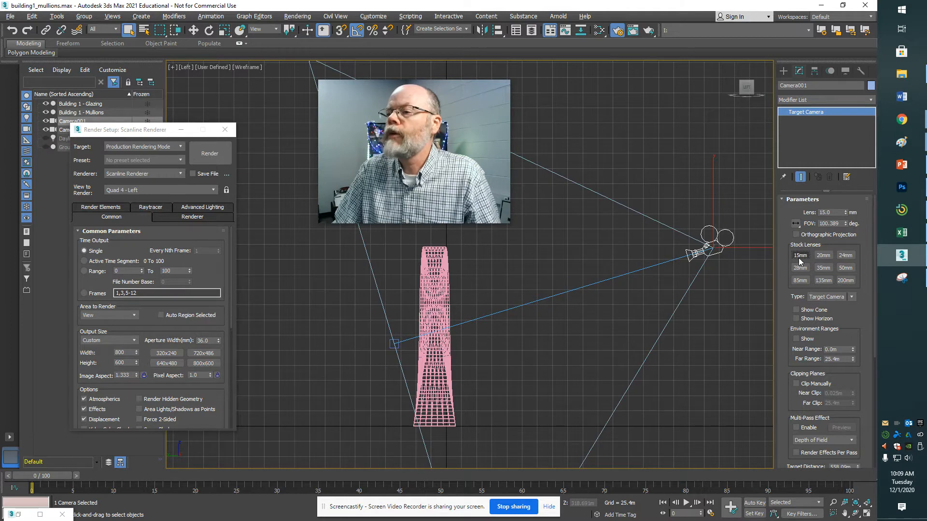
pyautogui.click(824, 269)
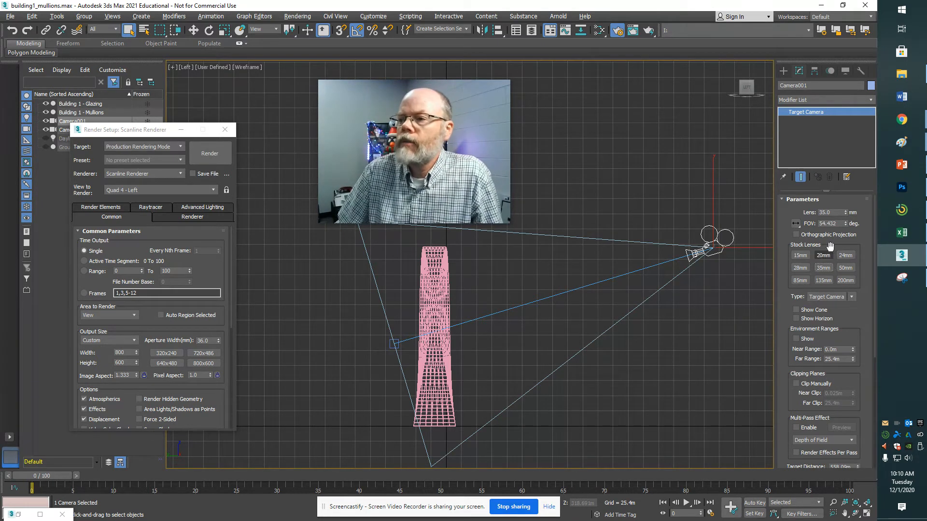
pyautogui.click(580, 85)
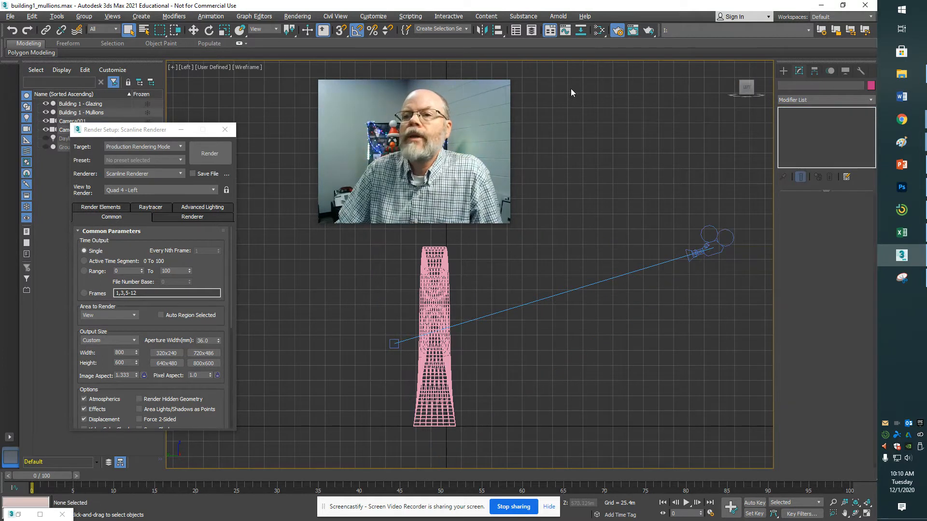
# Step: Switch the viewport to the Camera001 view and render it with the Scanline Renderer
pyautogui.press('c')
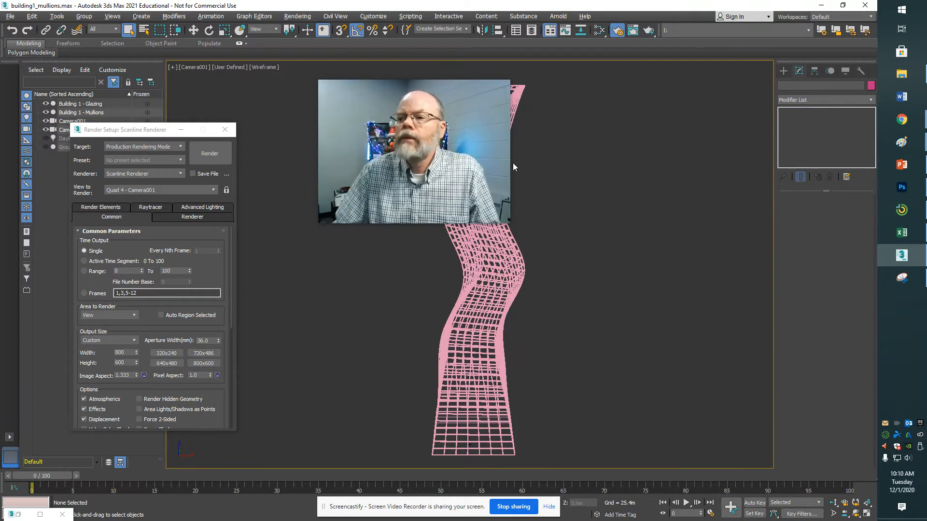
pyautogui.moveTo(424, 161); pyautogui.dragTo(311, 187)
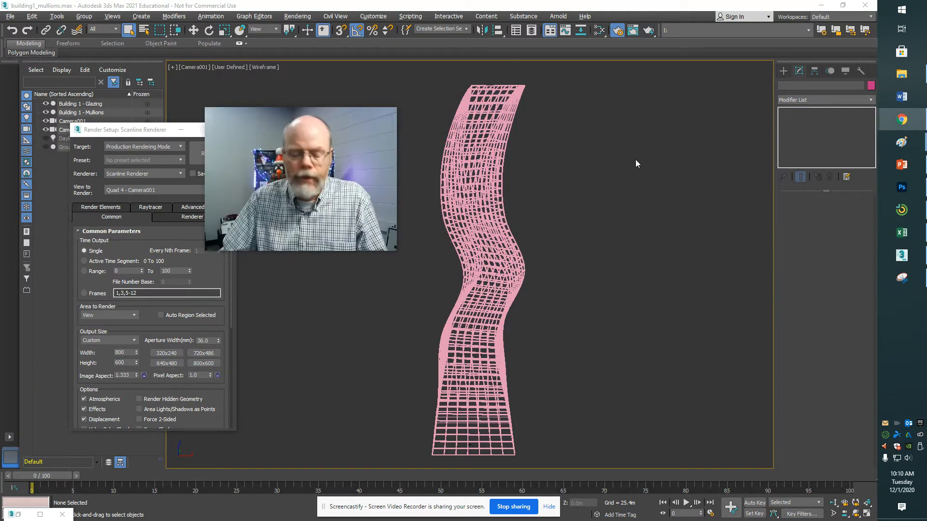
pyautogui.click(650, 35)
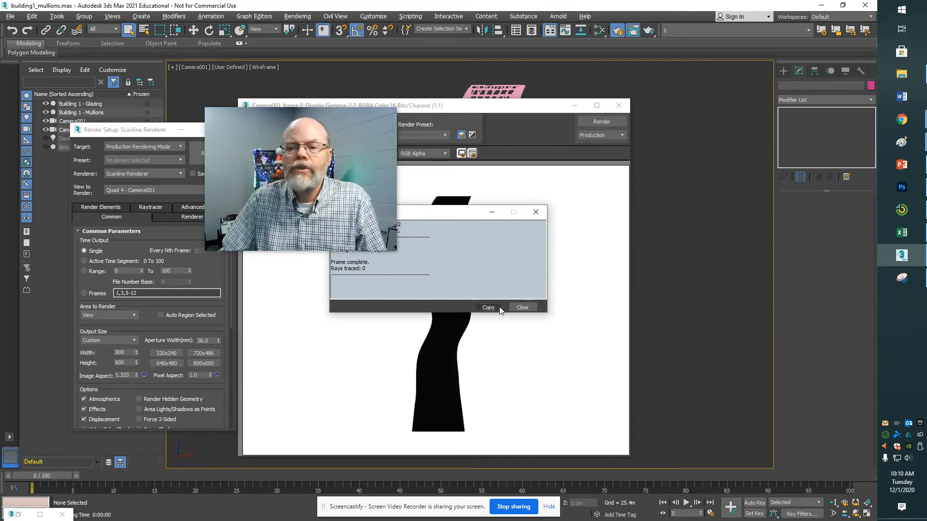
pyautogui.moveTo(353, 147); pyautogui.dragTo(756, 155)
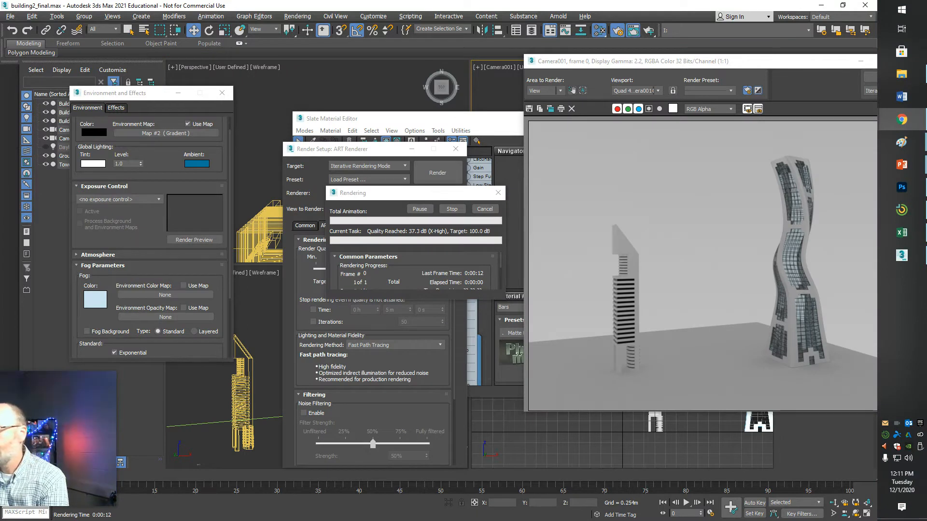
# Step: Stop the running ART render and move the Environment and Effects and Render Setup windows off the scene object list
pyautogui.moveTo(62, 455); pyautogui.dragTo(540, 390)
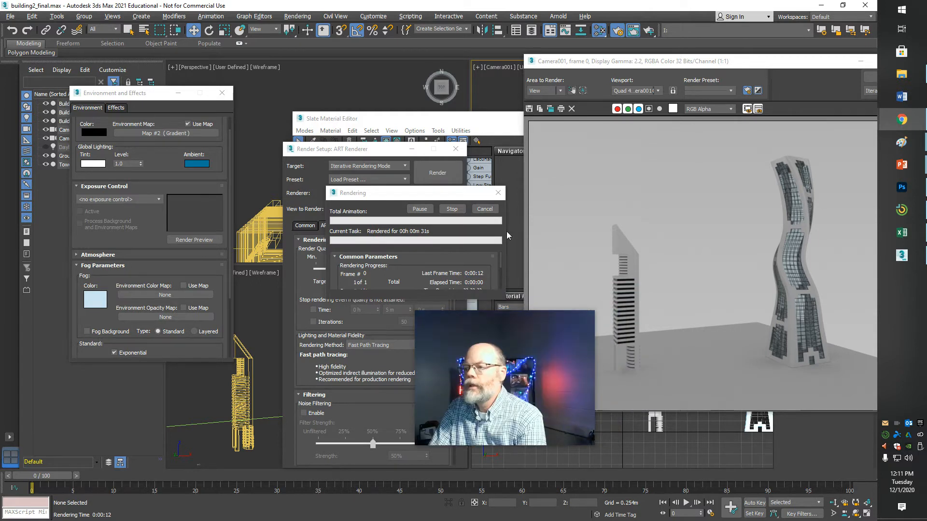
pyautogui.click(451, 208)
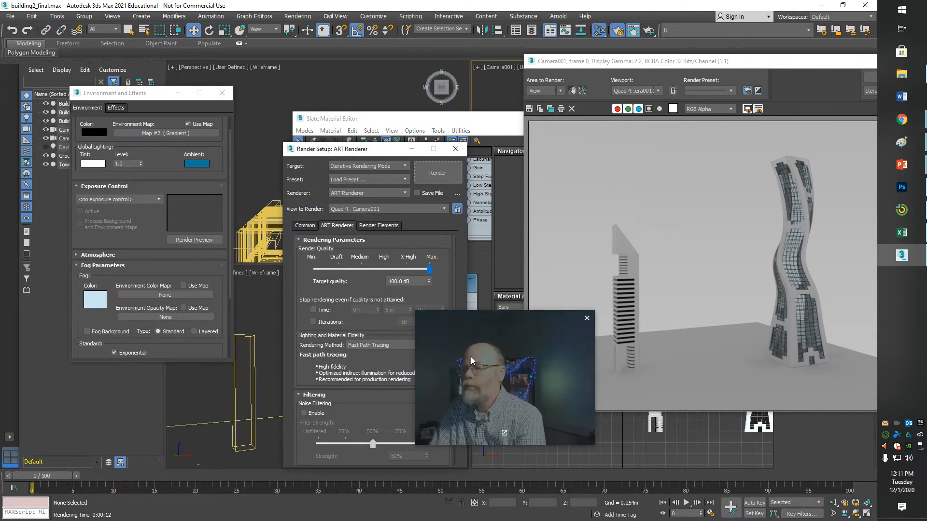
pyautogui.moveTo(479, 357); pyautogui.dragTo(433, 317)
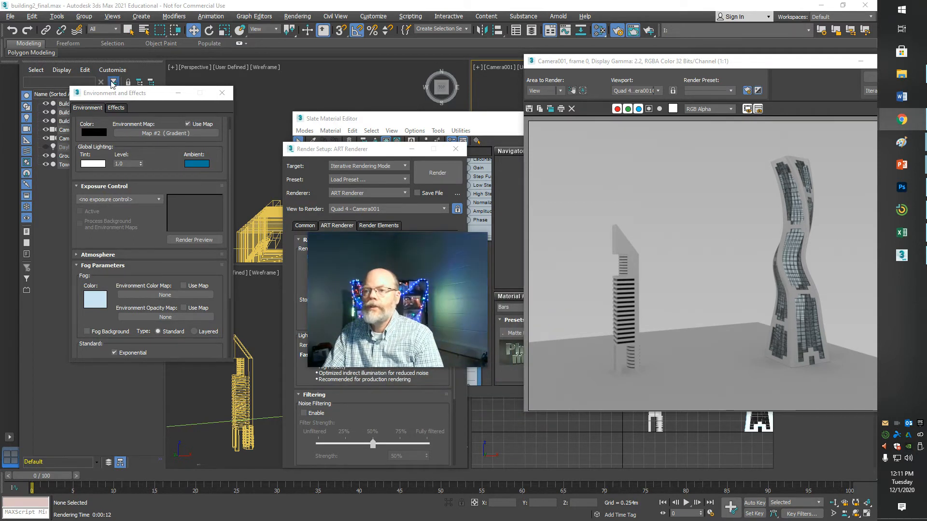
pyautogui.moveTo(118, 95); pyautogui.dragTo(145, 237)
pyautogui.moveTo(380, 153); pyautogui.dragTo(119, 182)
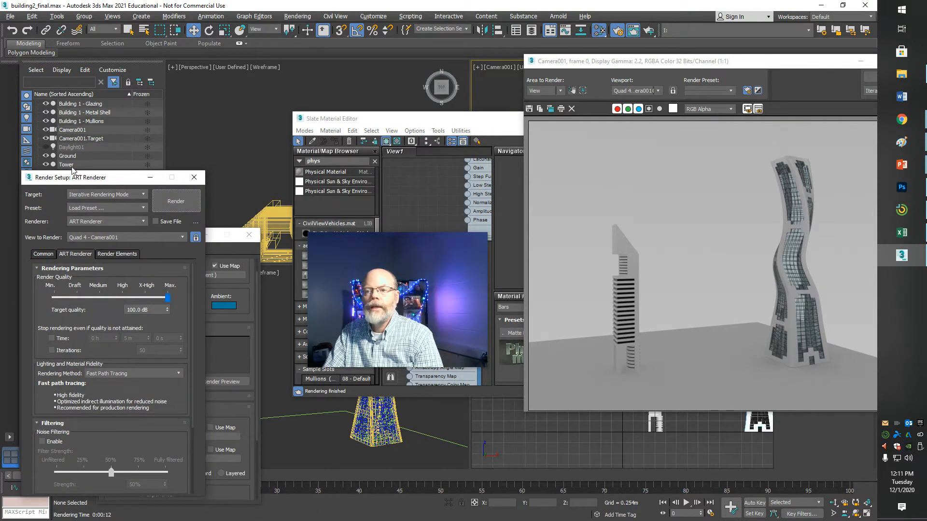
pyautogui.moveTo(429, 271); pyautogui.dragTo(90, 190)
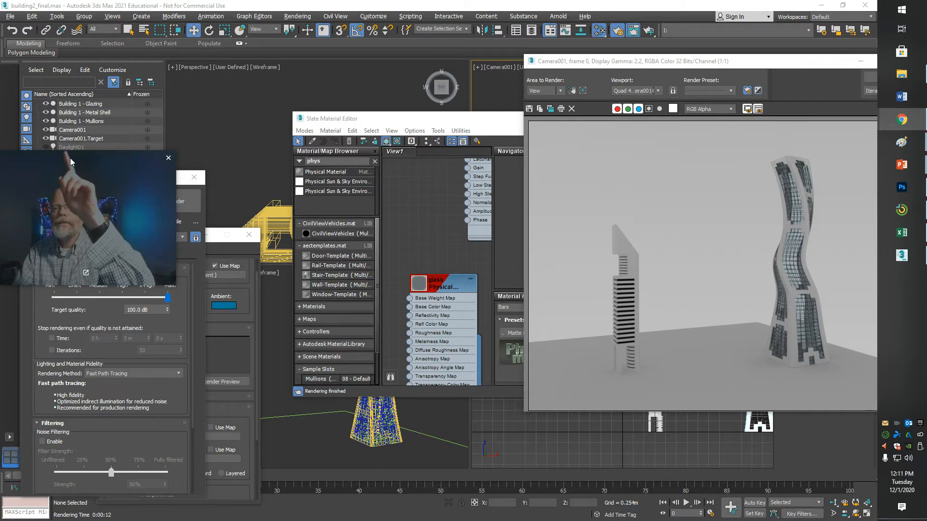
pyautogui.moveTo(70, 158); pyautogui.dragTo(90, 159)
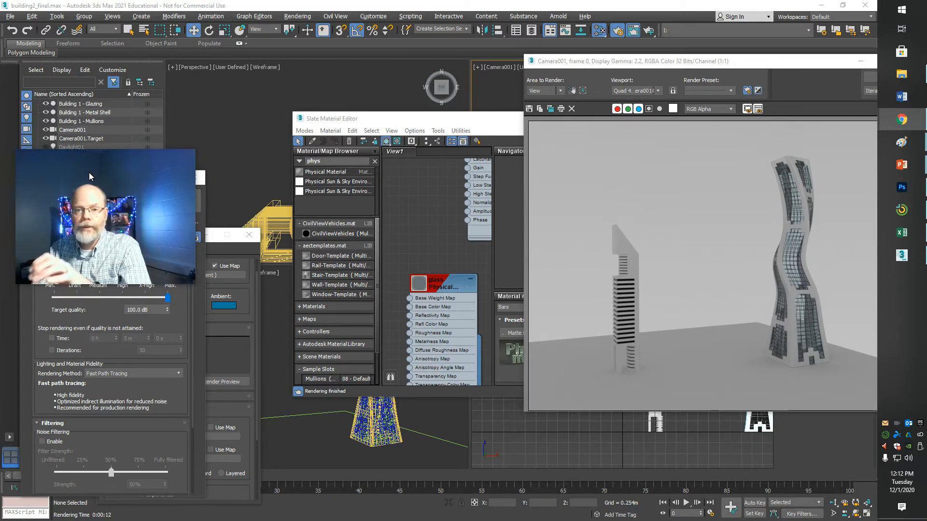
pyautogui.moveTo(89, 173); pyautogui.dragTo(147, 178)
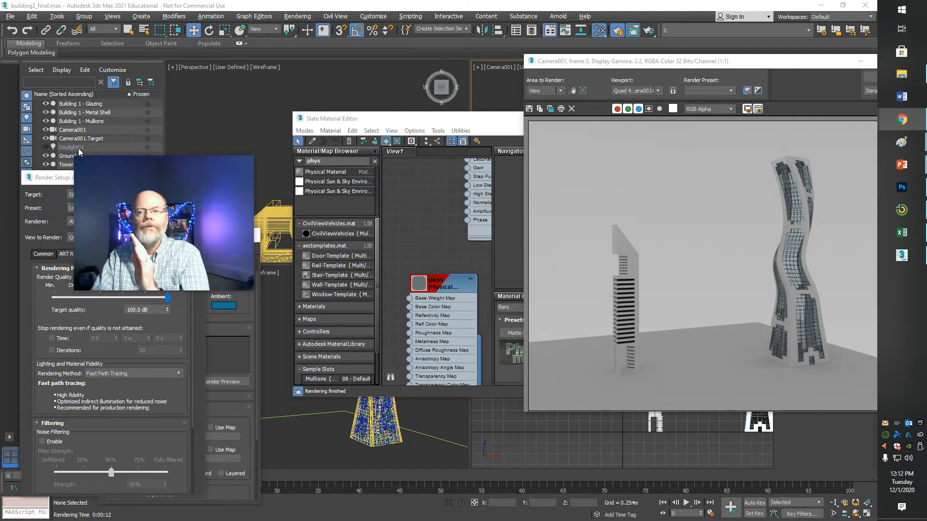
pyautogui.moveTo(122, 176)
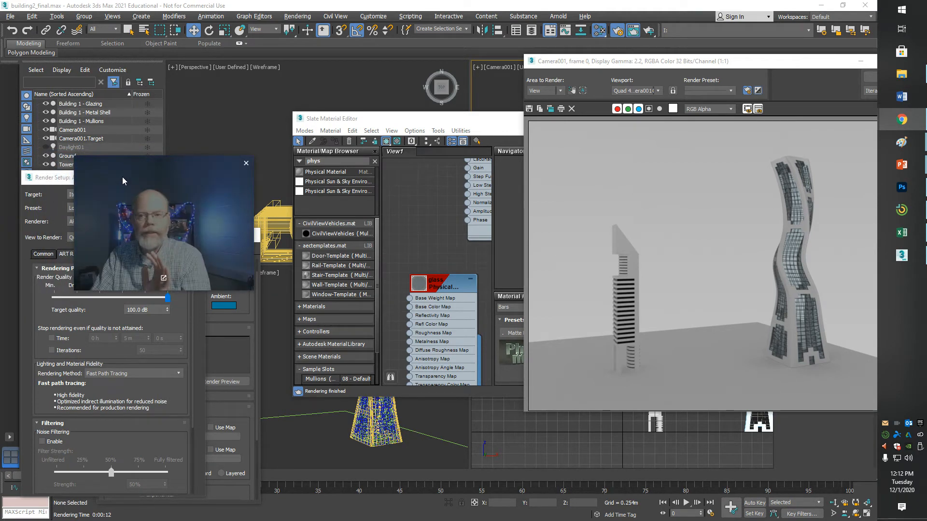
pyautogui.moveTo(123, 177); pyautogui.dragTo(206, 174)
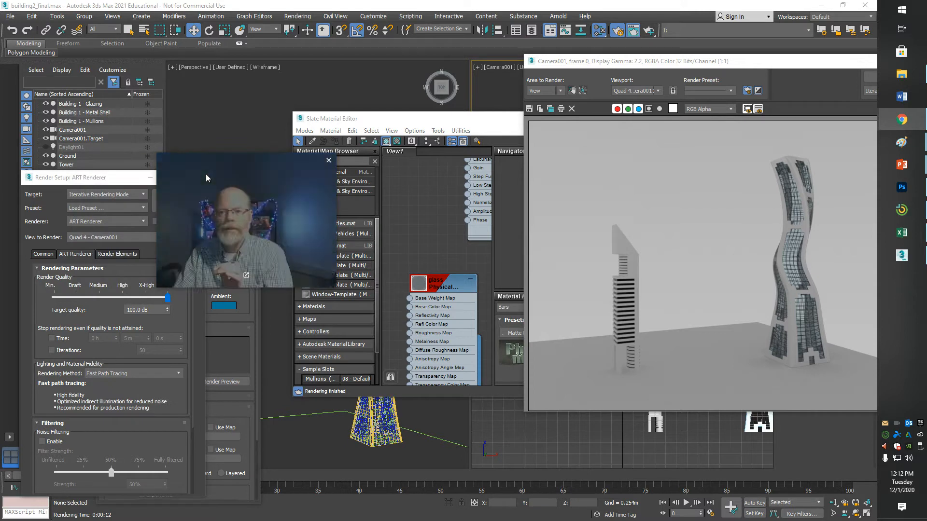
# Step: Select Daylight01 and move the Slate Material Editor and rendered frame window clear of the camera and Front views
pyautogui.click(50, 146)
pyautogui.moveTo(180, 166); pyautogui.dragTo(492, 282)
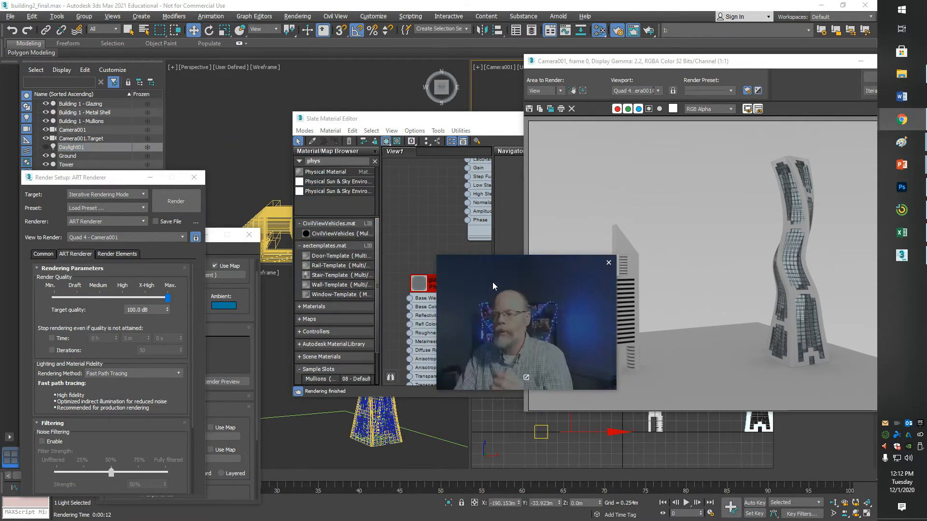
pyautogui.moveTo(367, 119); pyautogui.dragTo(87, 230)
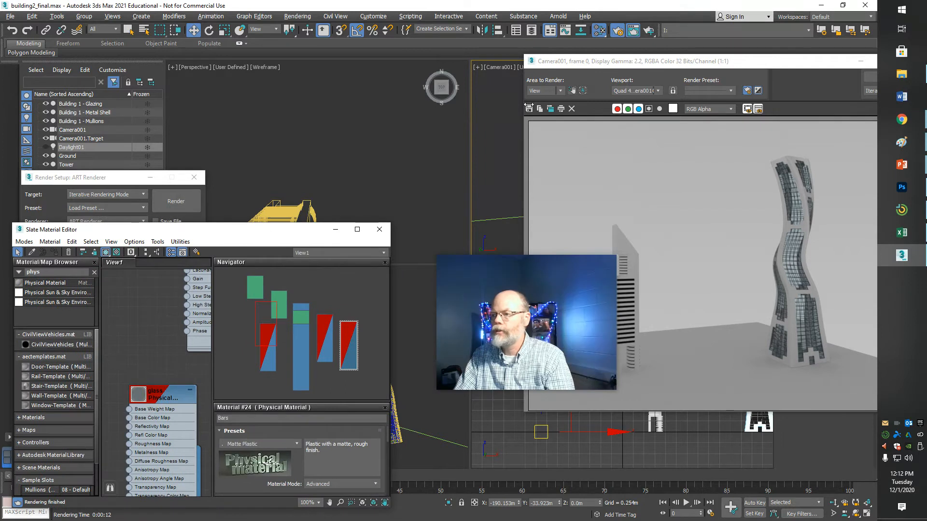
pyautogui.moveTo(639, 63); pyautogui.dragTo(422, 425)
pyautogui.moveTo(515, 297); pyautogui.dragTo(390, 181)
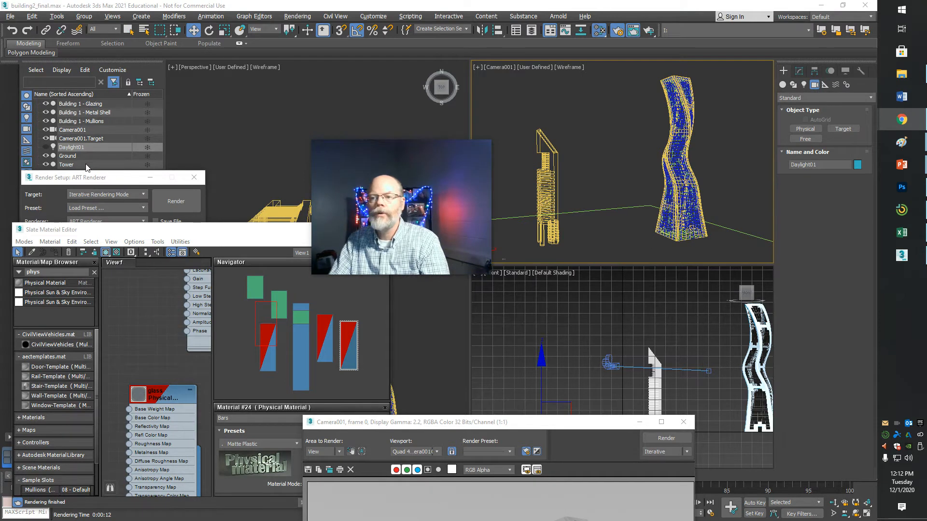
# Step: Unhide Daylight01, activate the Front view and open the light's Sun Positioner parameters
pyautogui.click(56, 149)
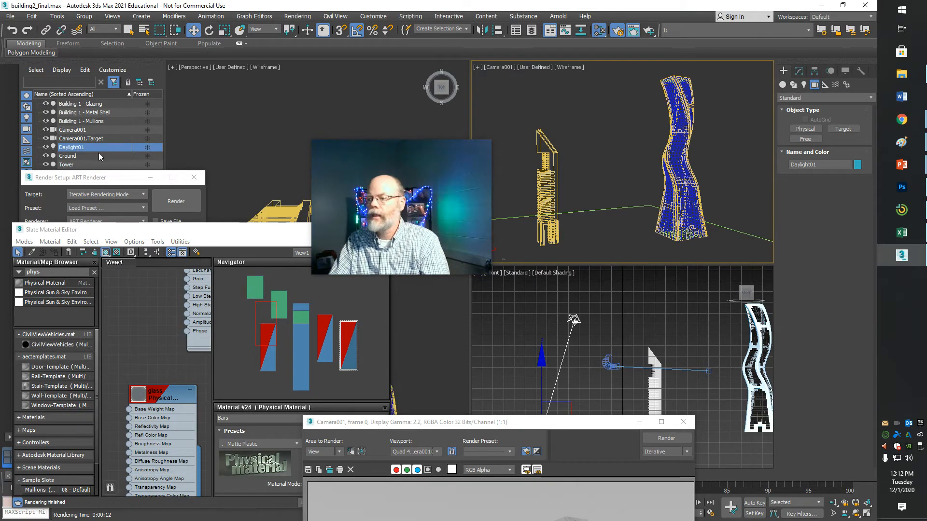
pyautogui.click(574, 320)
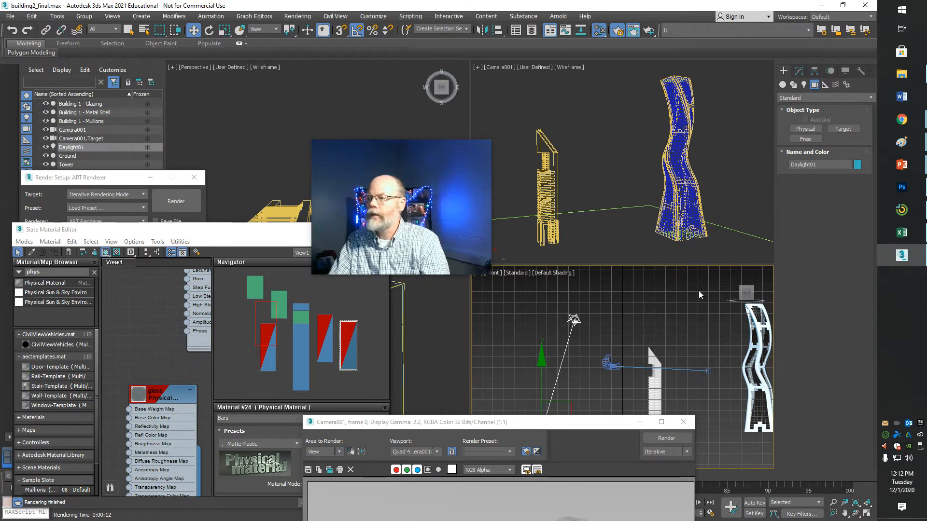
pyautogui.click(802, 71)
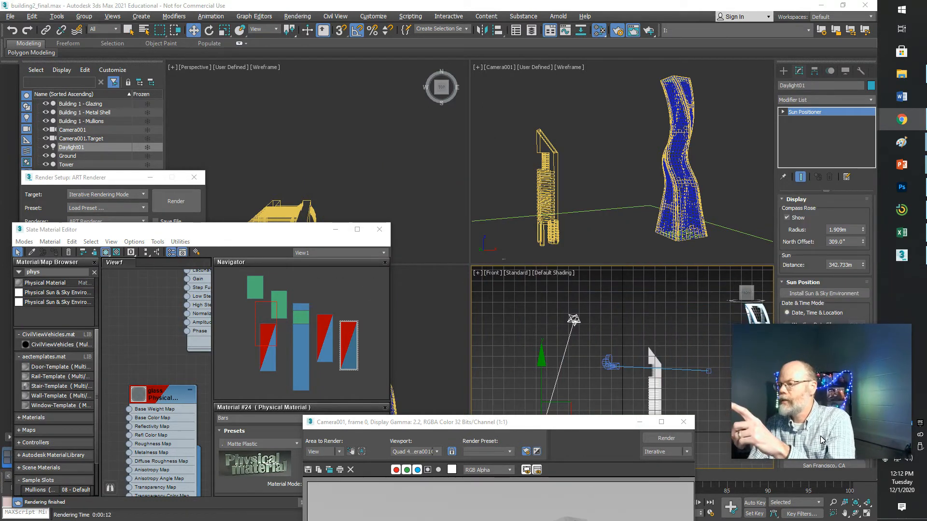
pyautogui.moveTo(821, 437); pyautogui.dragTo(822, 436)
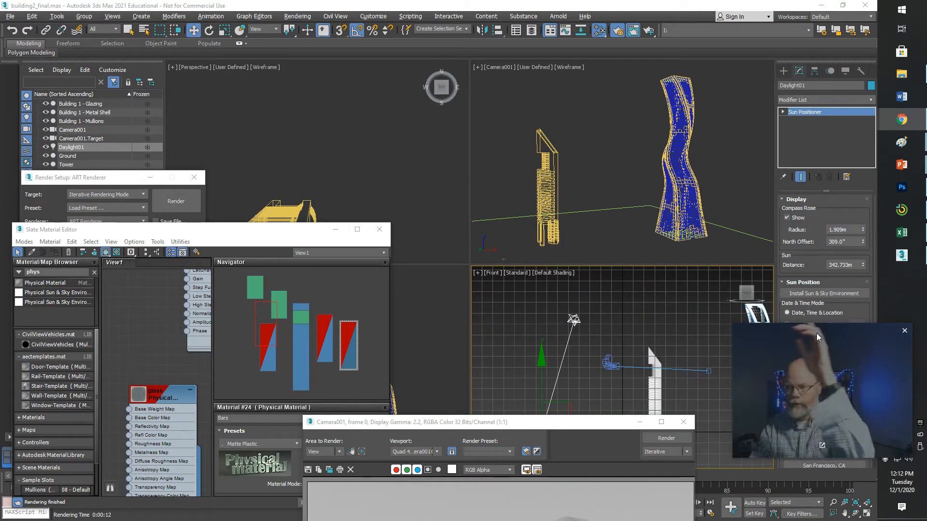
pyautogui.moveTo(811, 349); pyautogui.dragTo(837, 498)
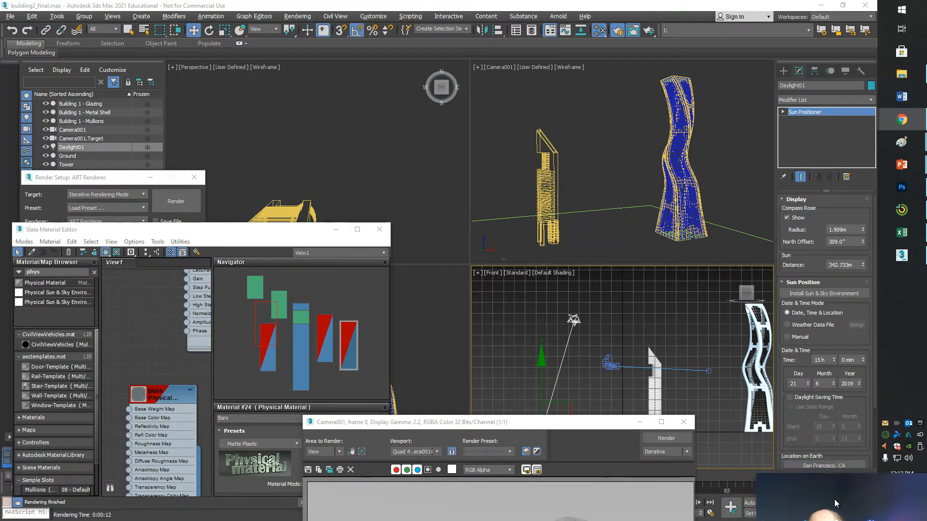
# Step: Set the daylight's location to Madison, WI and its month to 10
pyautogui.click(826, 466)
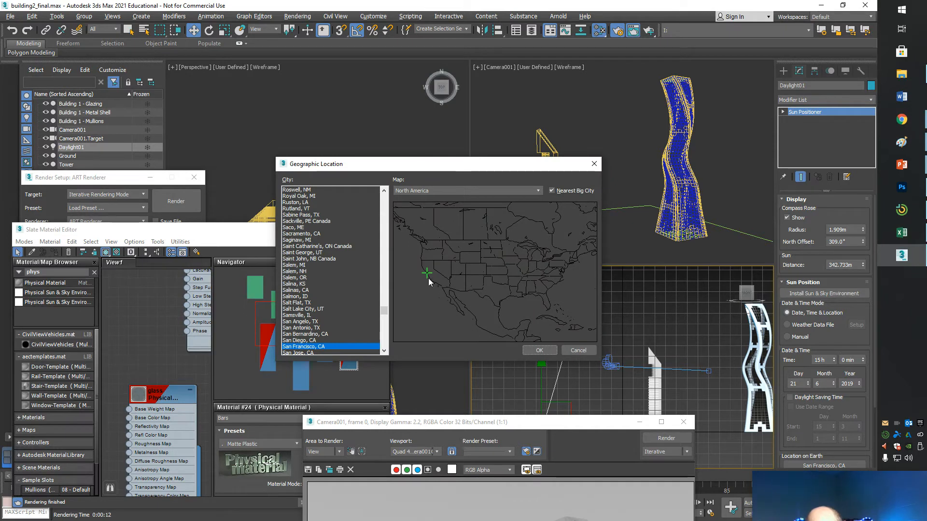
pyautogui.click(524, 263)
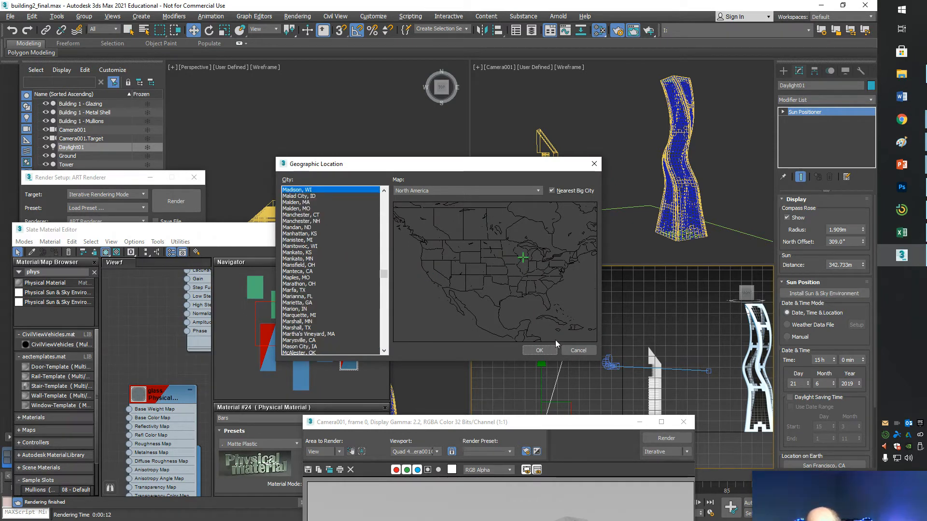
pyautogui.click(548, 350)
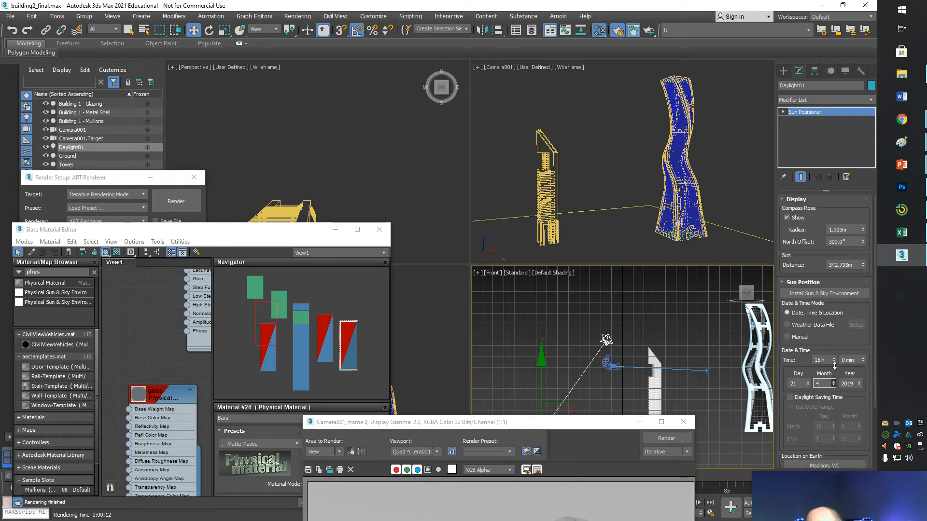
pyautogui.write('10')
pyautogui.press('Return')
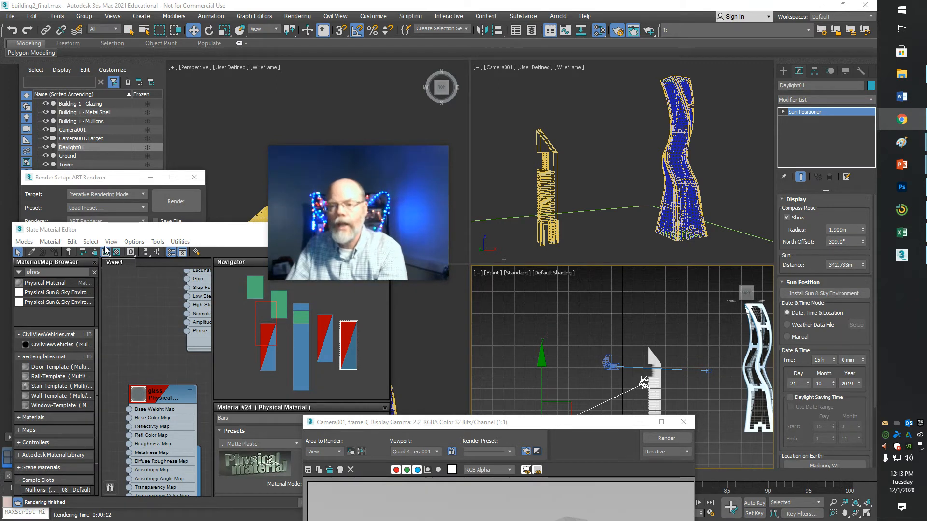
# Step: Close the Render Setup, Environment and Effects, Slate Material Editor and rendered frame windows to clear the viewports
pyautogui.moveTo(138, 236); pyautogui.dragTo(444, 347)
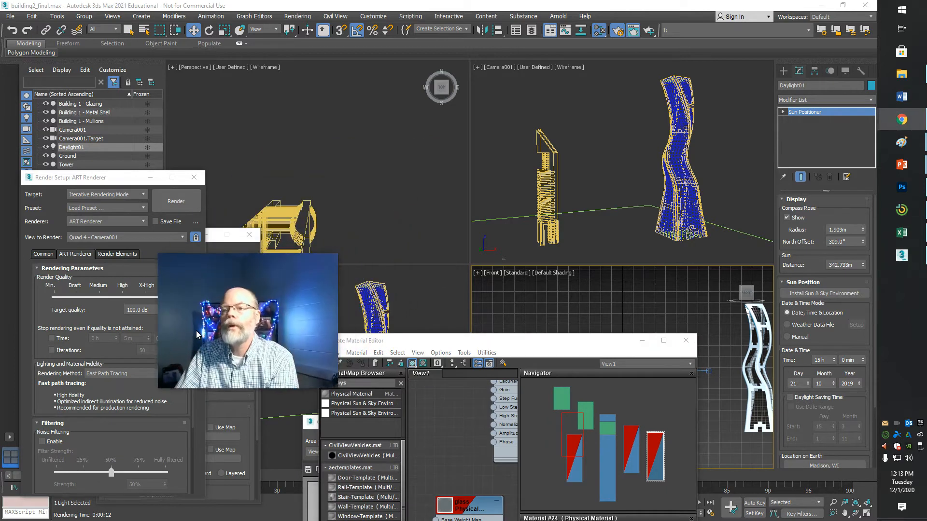
pyautogui.moveTo(85, 180); pyautogui.dragTo(173, 116)
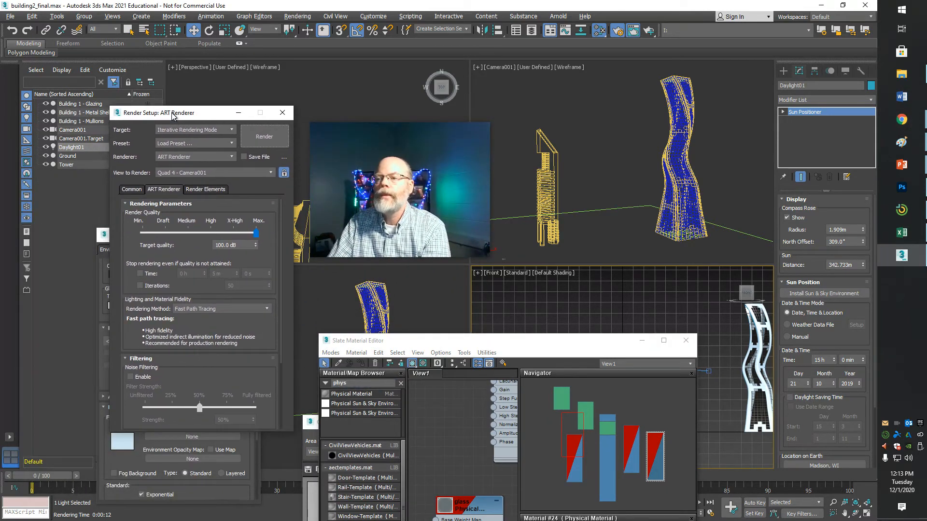
pyautogui.click(282, 114)
pyautogui.click(249, 235)
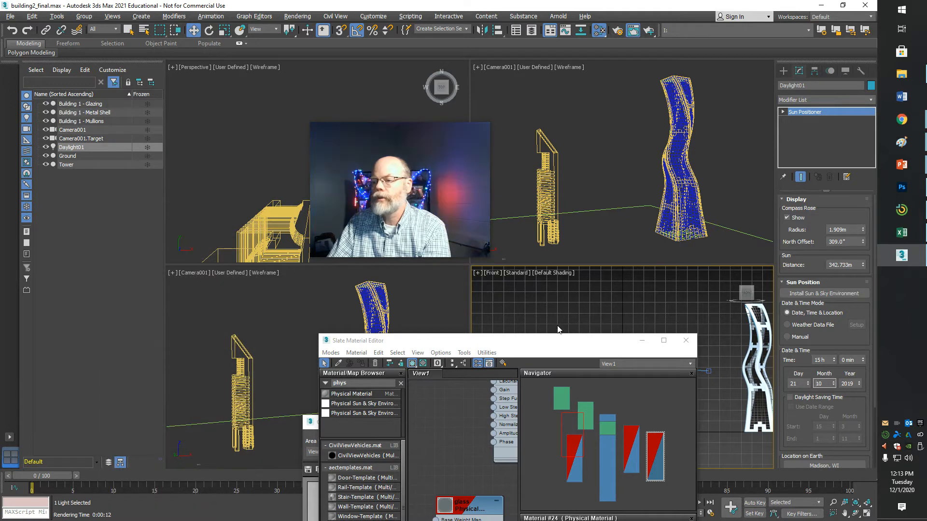
pyautogui.click(684, 341)
pyautogui.click(687, 425)
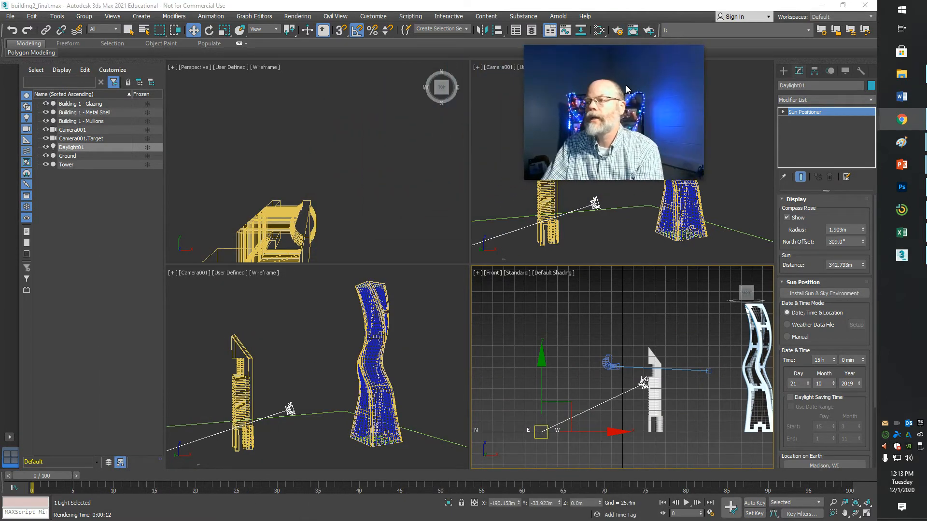
# Step: Reopen Render Setup and lower the ART Renderer's target quality to High, 32.8 dB
pyautogui.click(618, 30)
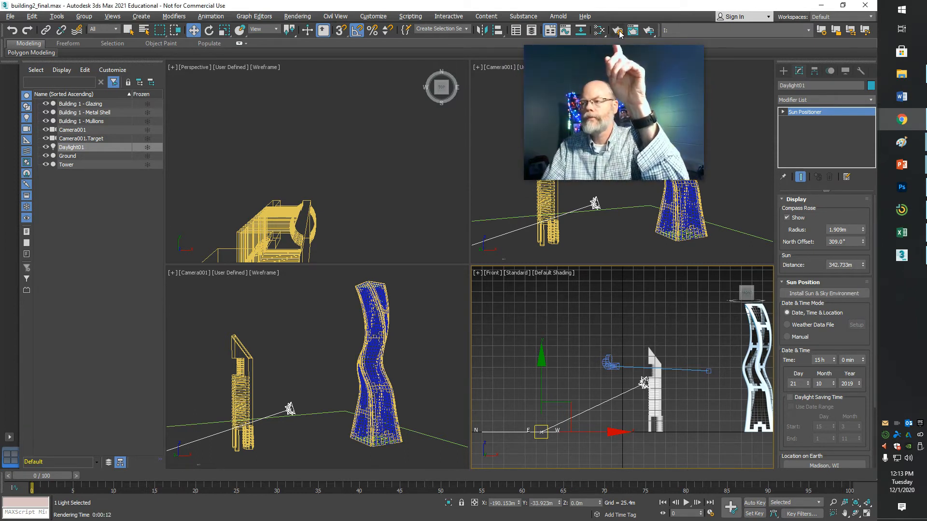
pyautogui.moveTo(563, 167); pyautogui.dragTo(135, 256)
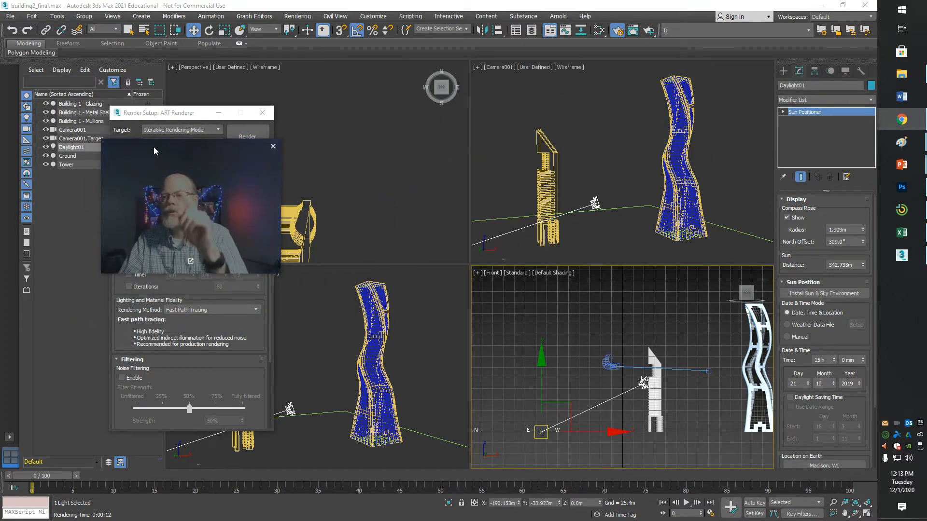
pyautogui.moveTo(188, 154); pyautogui.dragTo(202, 276)
pyautogui.moveTo(243, 236); pyautogui.dragTo(198, 236)
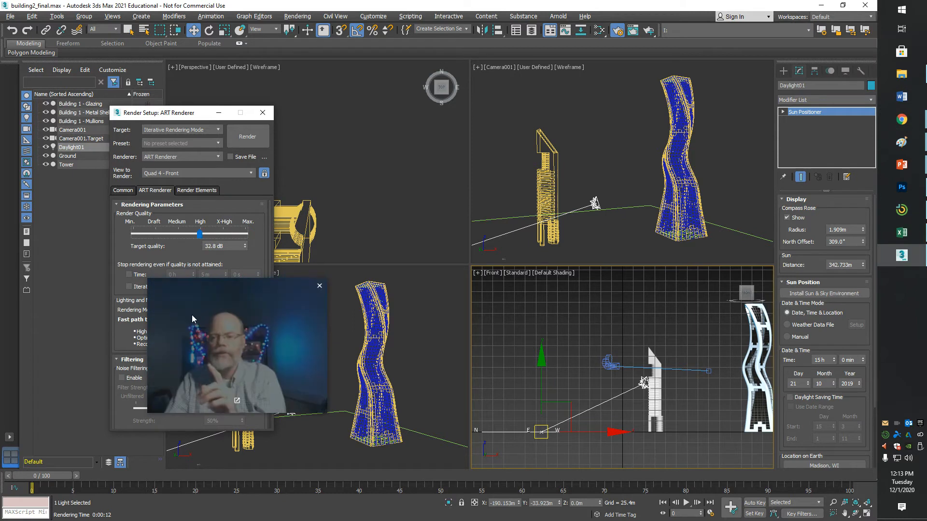
# Step: Enable the time limit that stops the ART rendering after 5 minutes even if the quality is not attained
pyautogui.moveTo(192, 316); pyautogui.dragTo(192, 332)
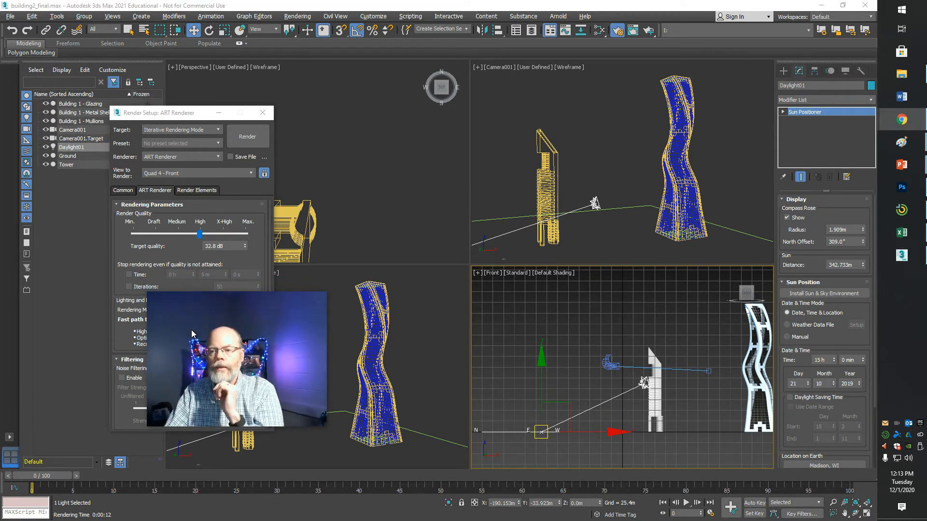
pyautogui.moveTo(192, 333); pyautogui.dragTo(161, 340)
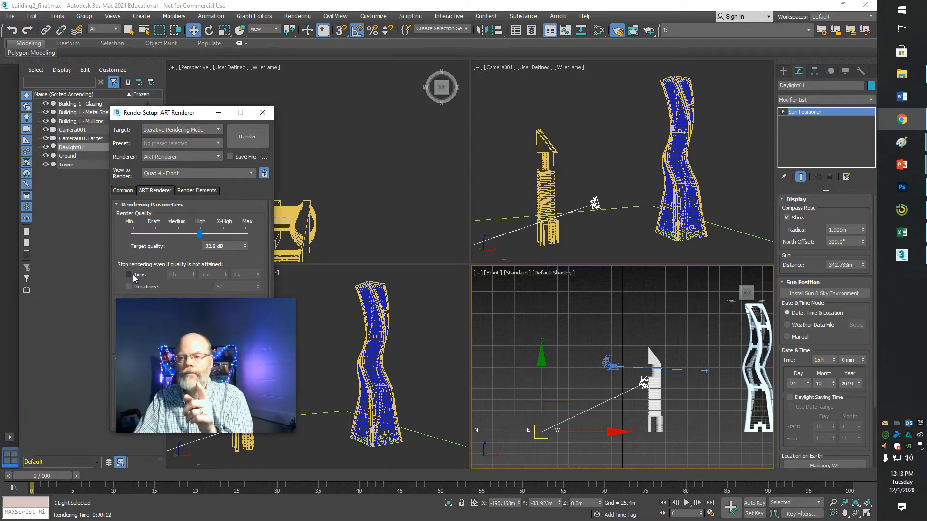
pyautogui.moveTo(169, 327); pyautogui.dragTo(201, 321)
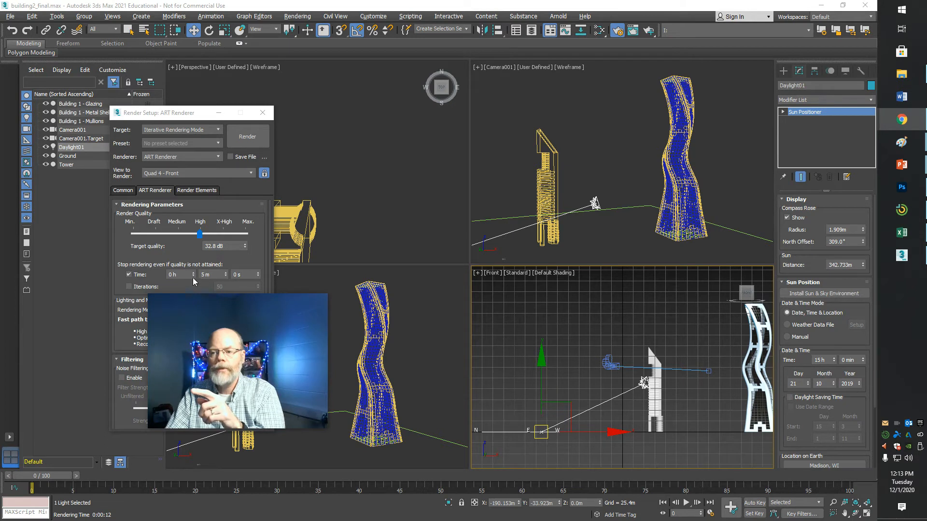
pyautogui.moveTo(210, 325)
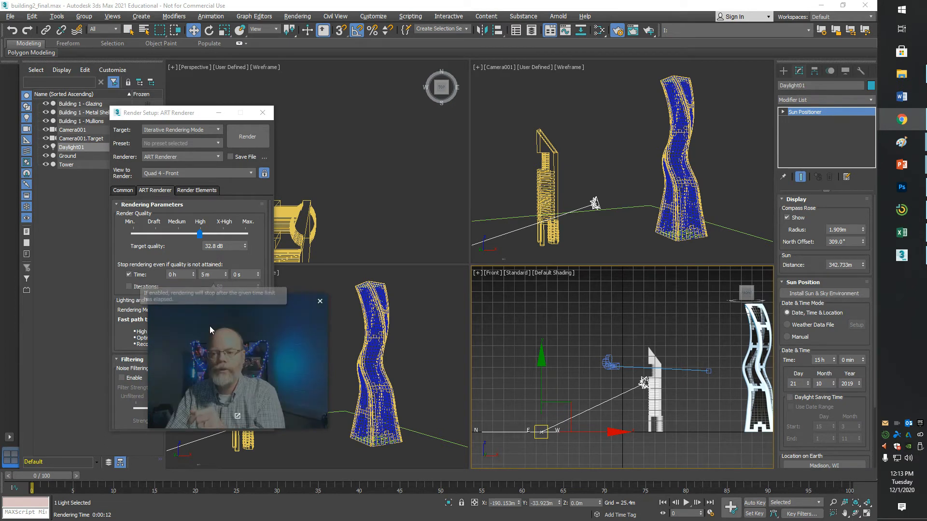
pyautogui.moveTo(209, 325); pyautogui.dragTo(347, 279)
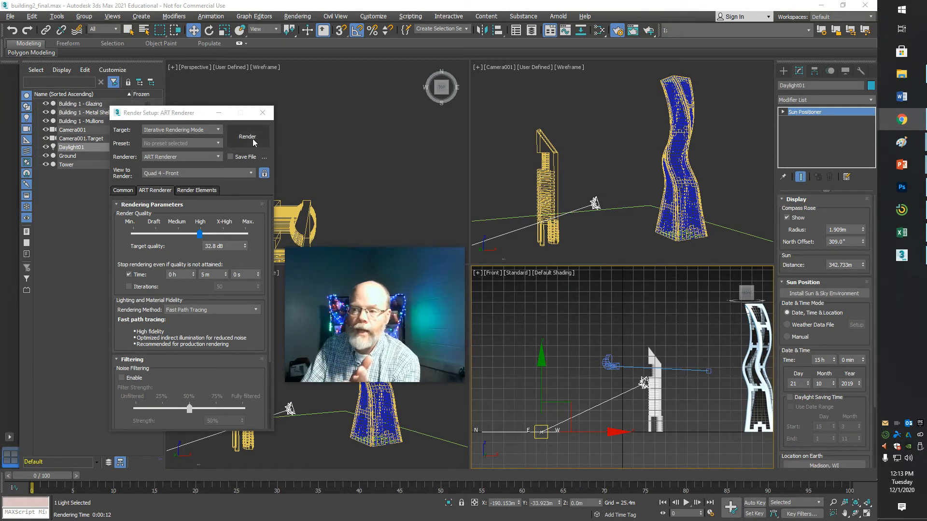
pyautogui.moveTo(363, 317); pyautogui.dragTo(364, 339)
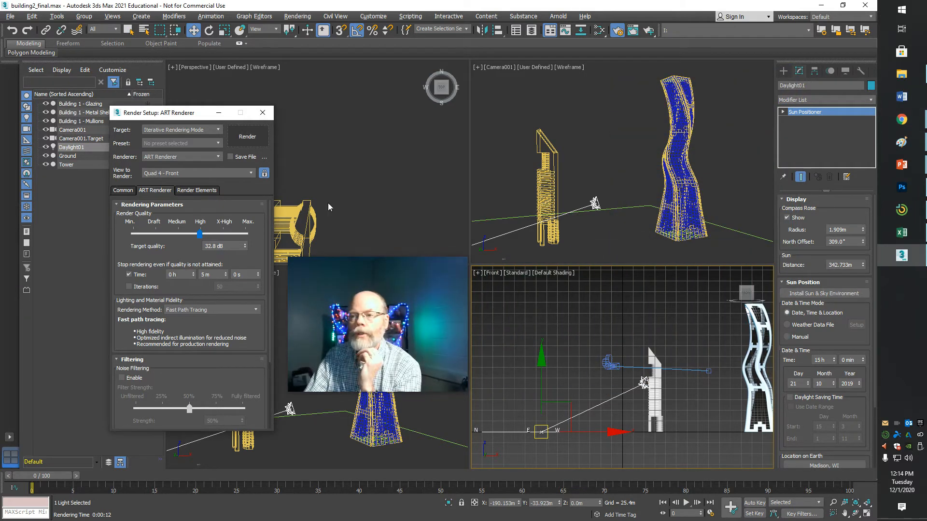
# Step: Render the Camera001 view with the ART Renderer and move the rendered frame window clear of Render Setup
pyautogui.hotkey('shift', 'q')
pyautogui.moveTo(415, 424); pyautogui.dragTo(536, 60)
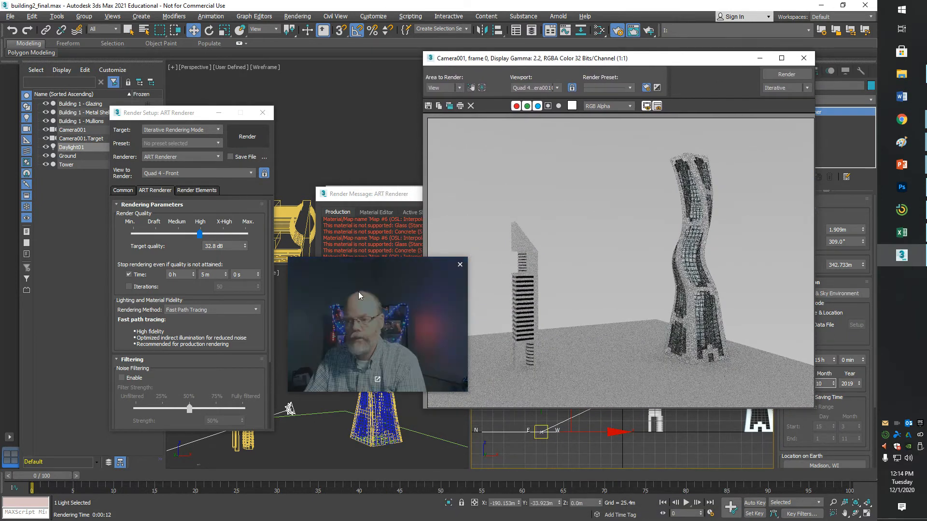
pyautogui.moveTo(350, 311); pyautogui.dragTo(689, 424)
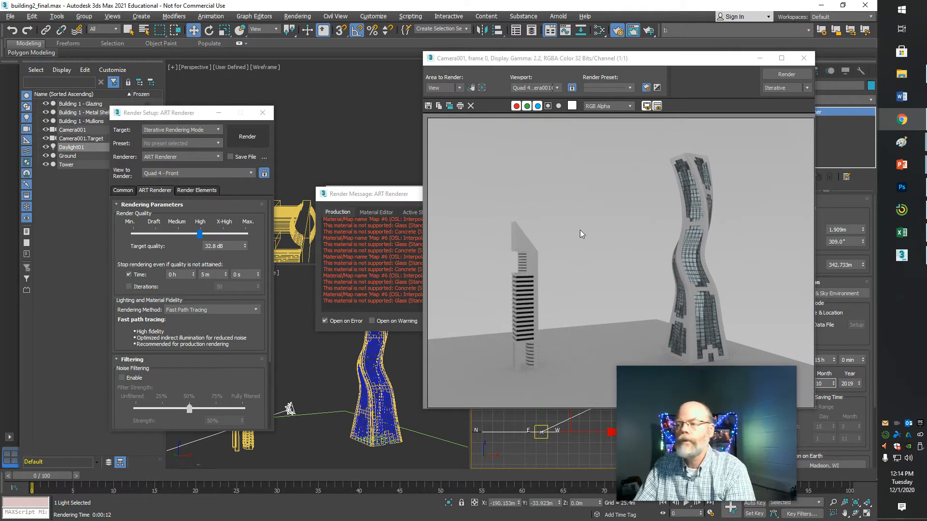
pyautogui.moveTo(685, 380); pyautogui.dragTo(160, 143)
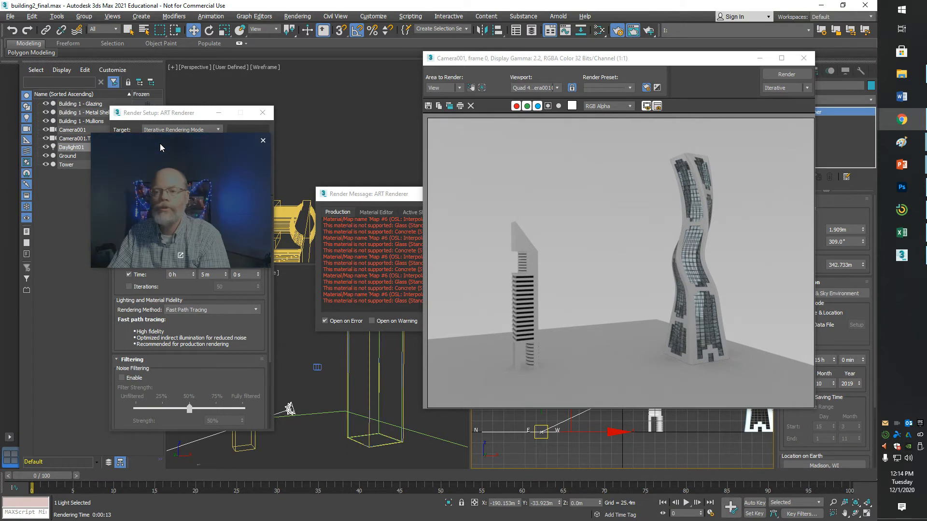
# Step: Move the Render Setup window off the scene object list and select the Tower object
pyautogui.moveTo(147, 115); pyautogui.dragTo(289, 114)
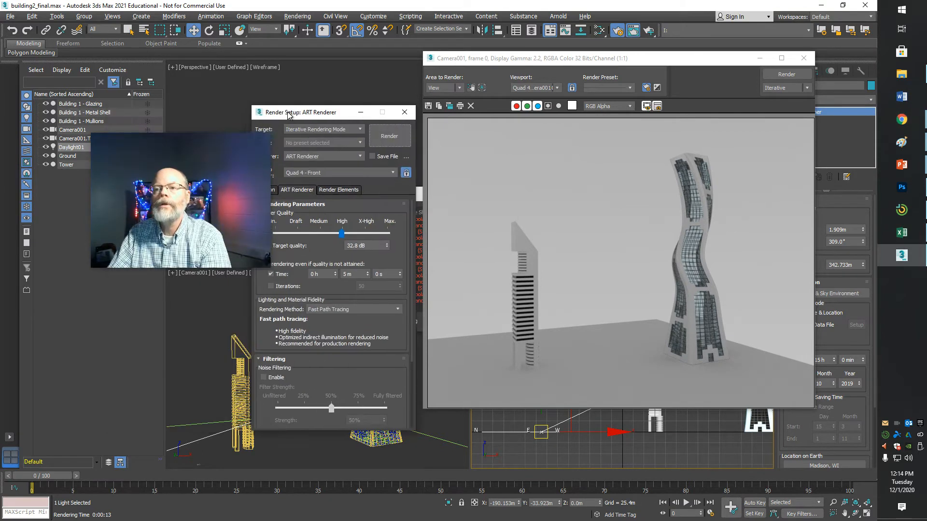
pyautogui.moveTo(119, 135); pyautogui.dragTo(63, 112)
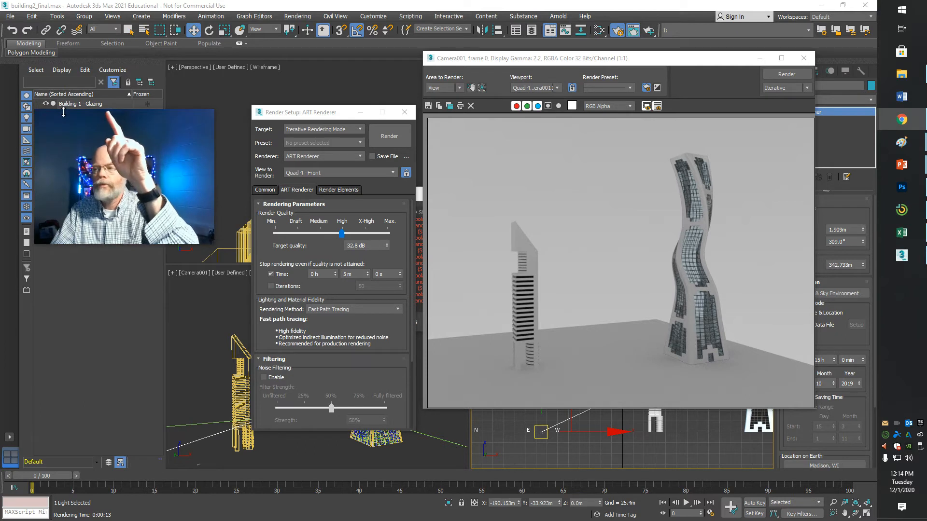
pyautogui.moveTo(63, 111); pyautogui.dragTo(64, 121)
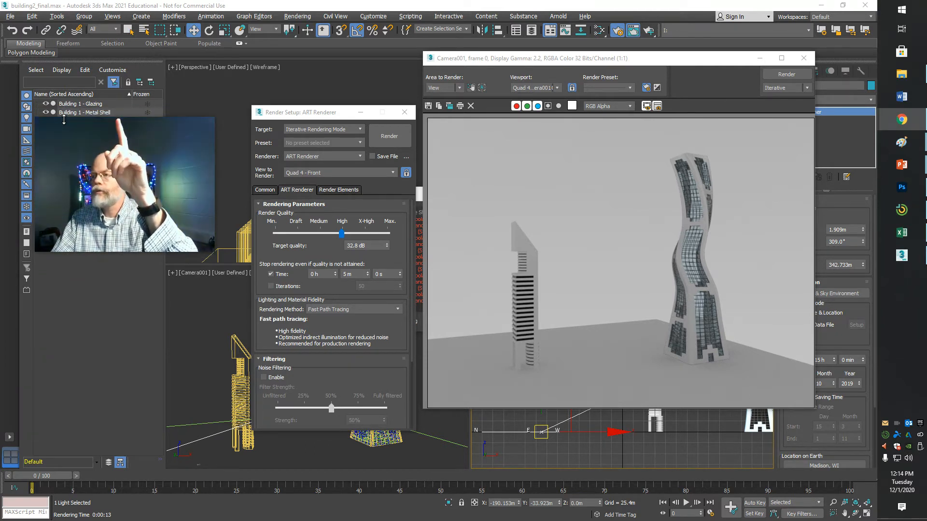
pyautogui.moveTo(64, 121); pyautogui.dragTo(64, 129)
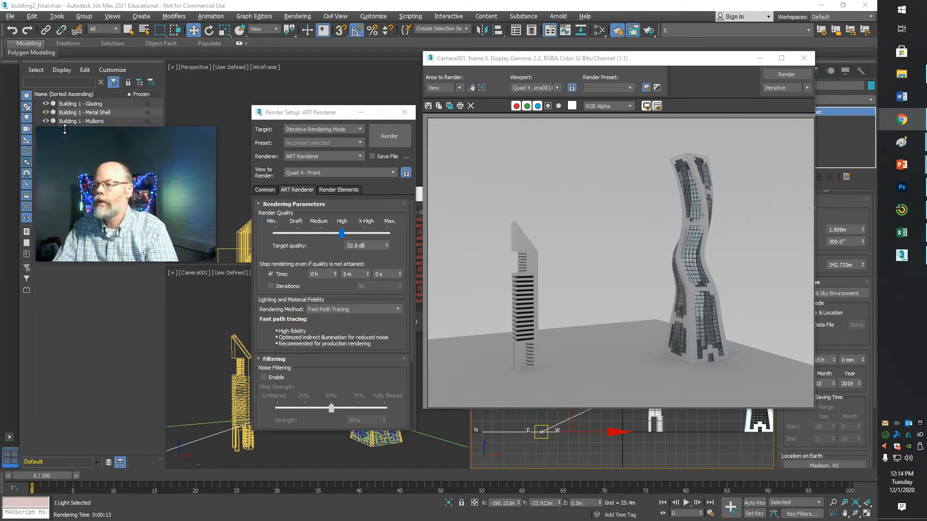
pyautogui.moveTo(65, 129); pyautogui.dragTo(58, 173)
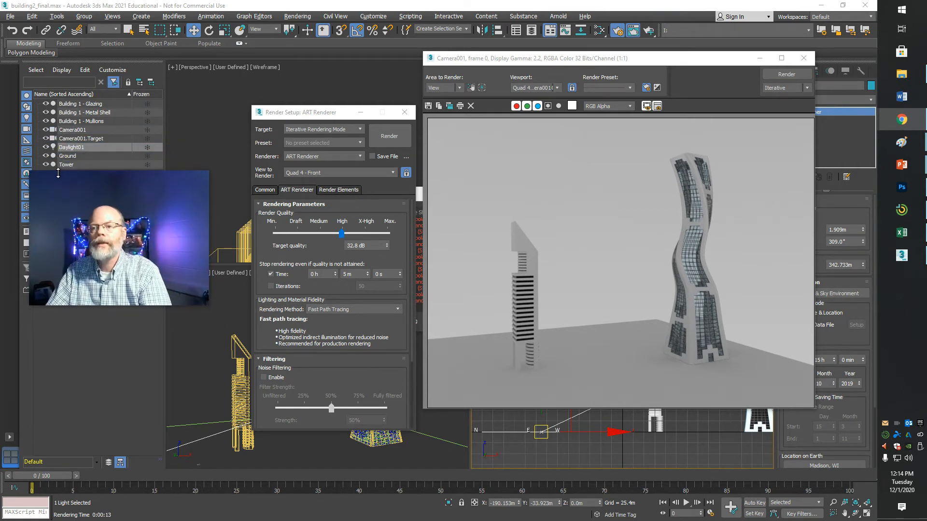
pyautogui.click(62, 164)
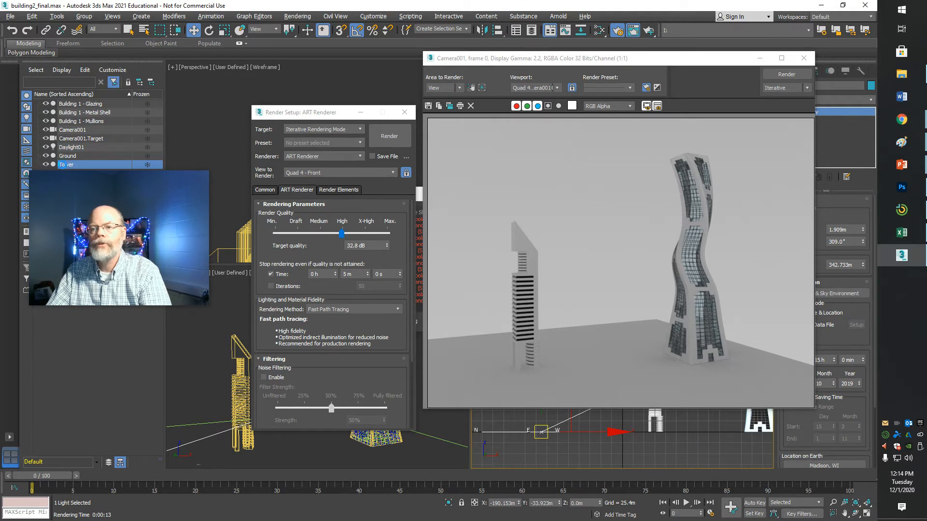
# Step: Close the rendered frame window and open the Slate Material Editor
pyautogui.moveTo(126, 267); pyautogui.dragTo(662, 328)
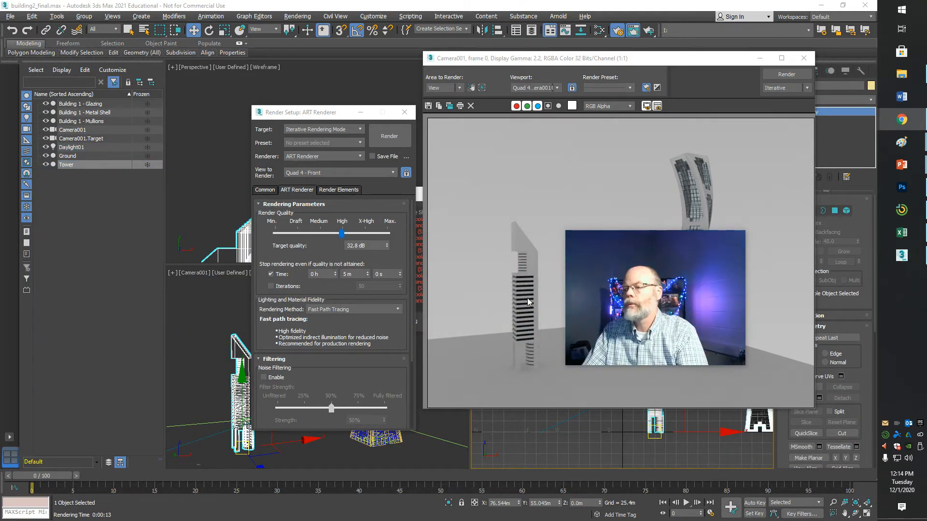
pyautogui.moveTo(601, 282)
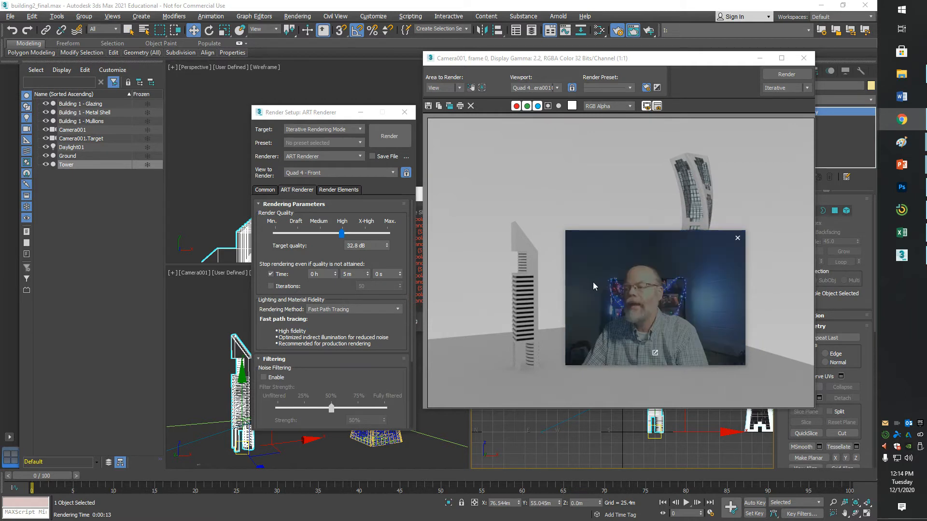
pyautogui.moveTo(601, 283); pyautogui.dragTo(573, 337)
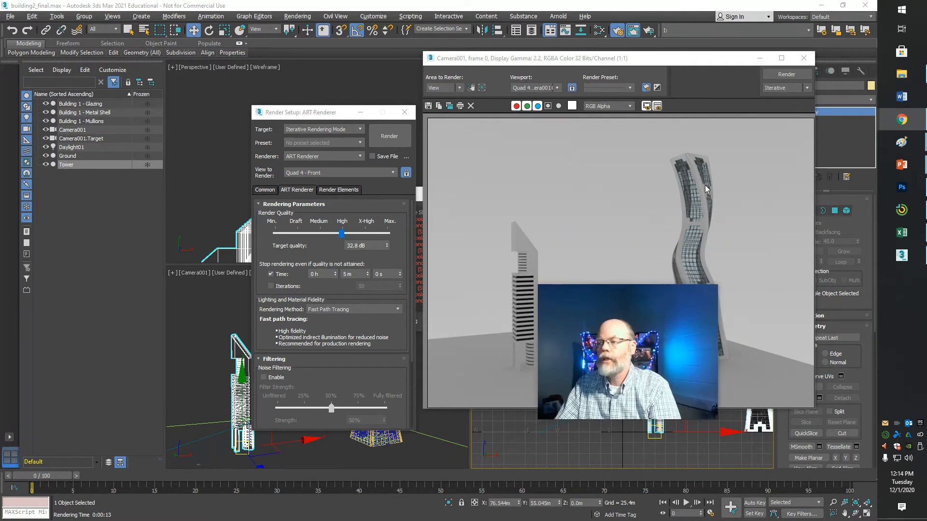
pyautogui.click(804, 57)
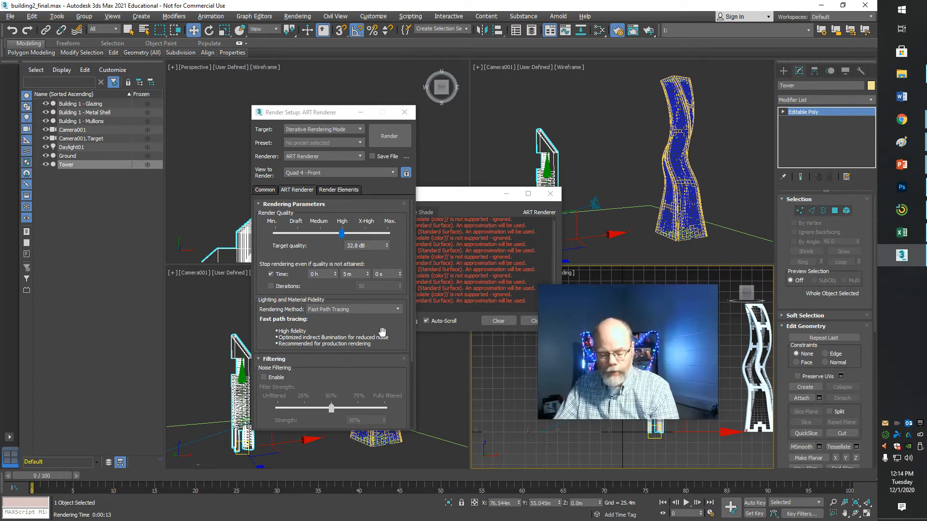
pyautogui.press('m')
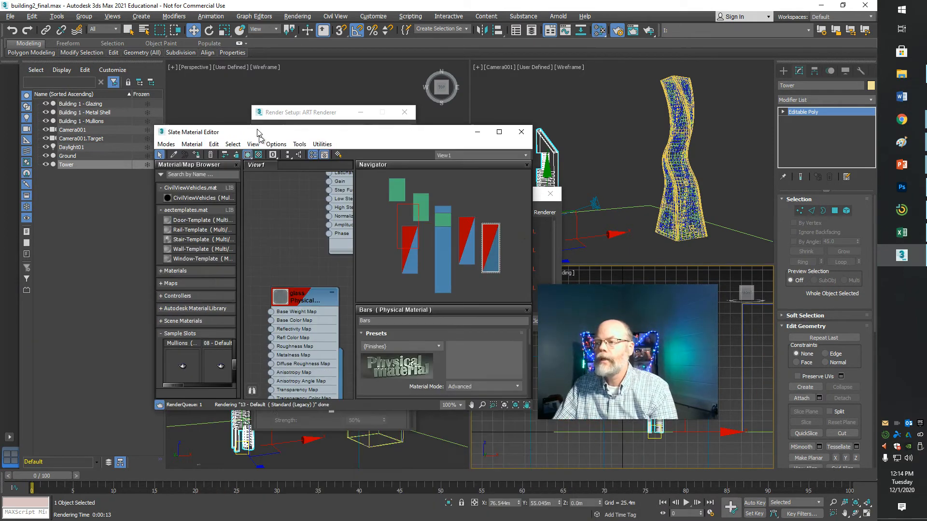
# Step: Switch the Camera001 viewport from wireframe to Default Shading and close the render message window covering it
pyautogui.click(545, 144)
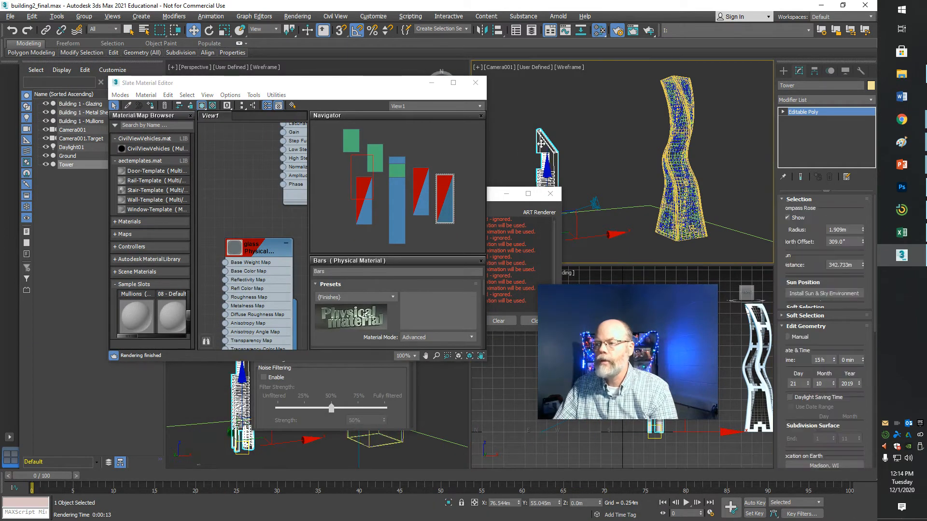
pyautogui.click(555, 69)
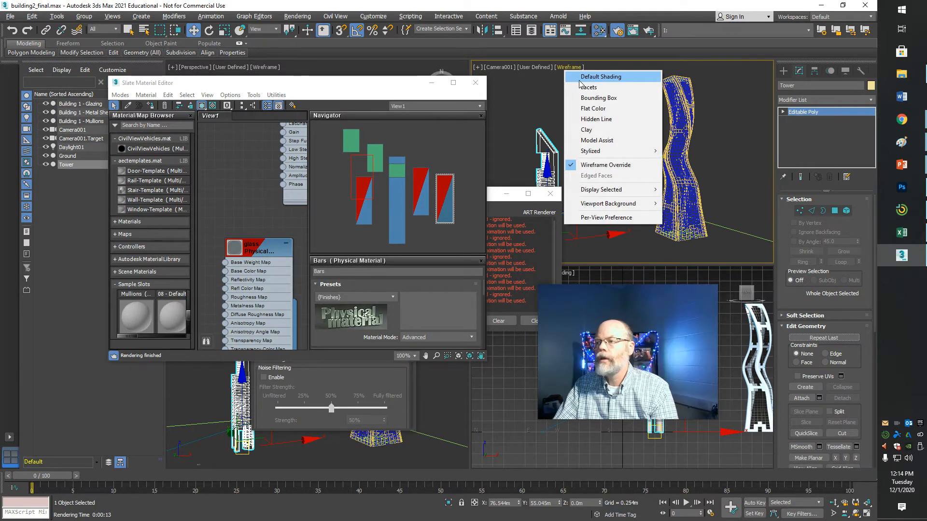
pyautogui.click(582, 76)
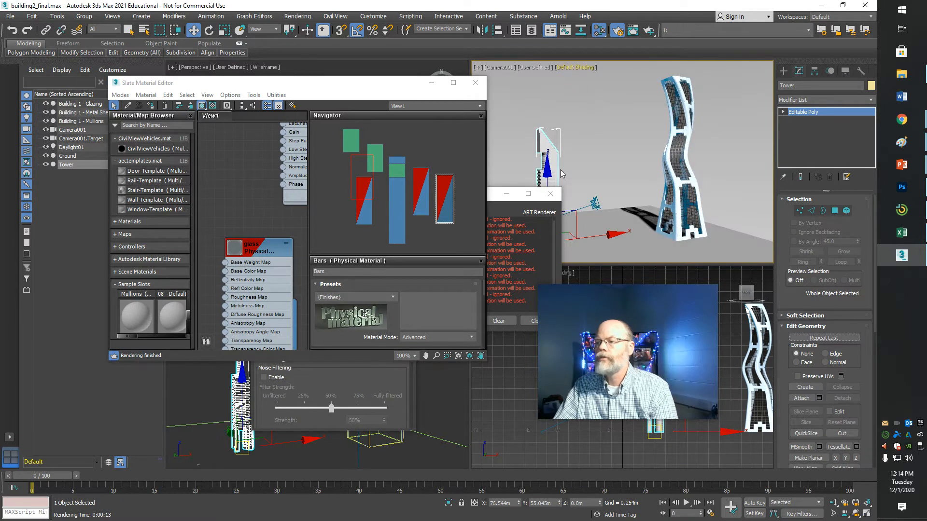
pyautogui.click(546, 197)
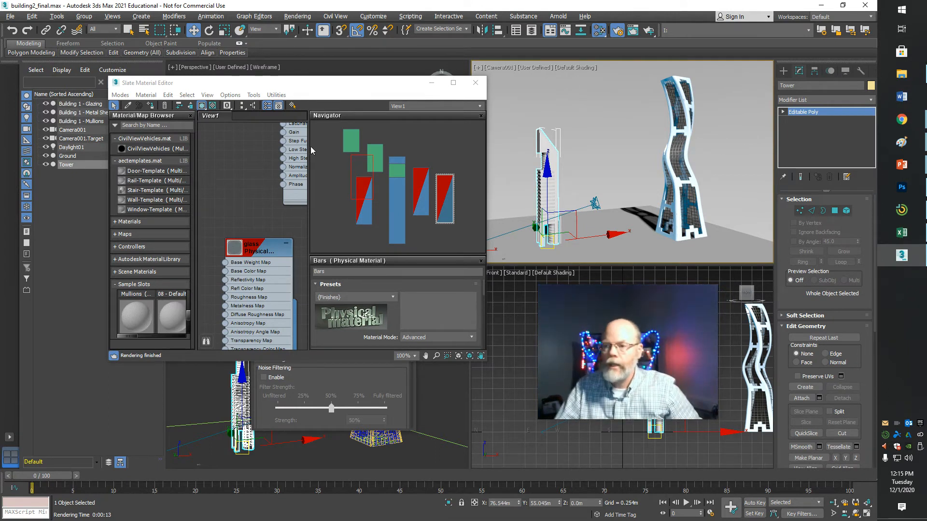
# Step: Enlarge the Slate Material Editor, search the material browser for "ph", and add a new Physical Material below the glass node
pyautogui.click(308, 207)
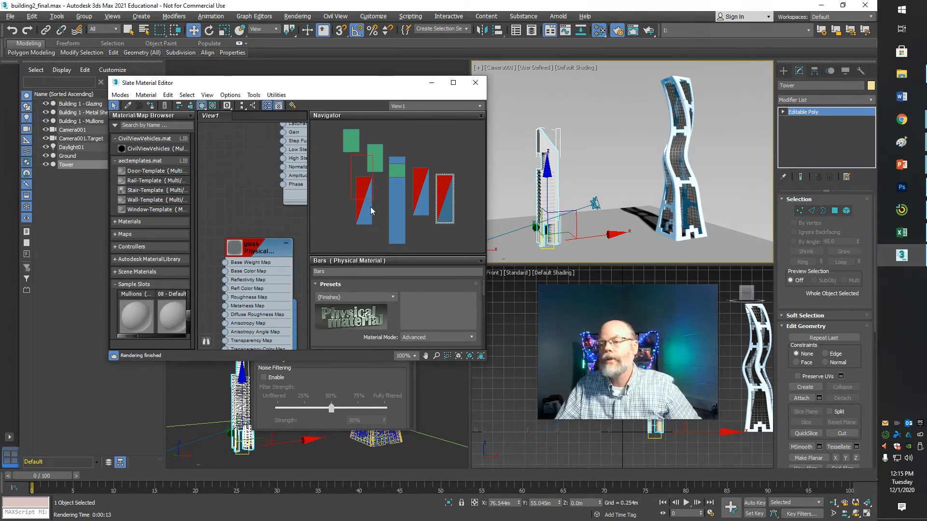
pyautogui.moveTo(330, 365); pyautogui.dragTo(330, 455)
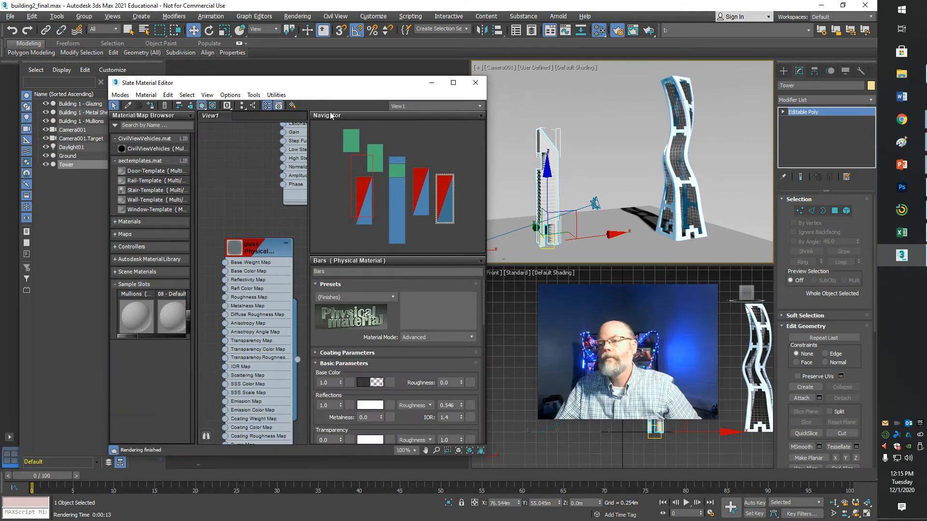
pyautogui.doubleClick(184, 77)
pyautogui.click(149, 50)
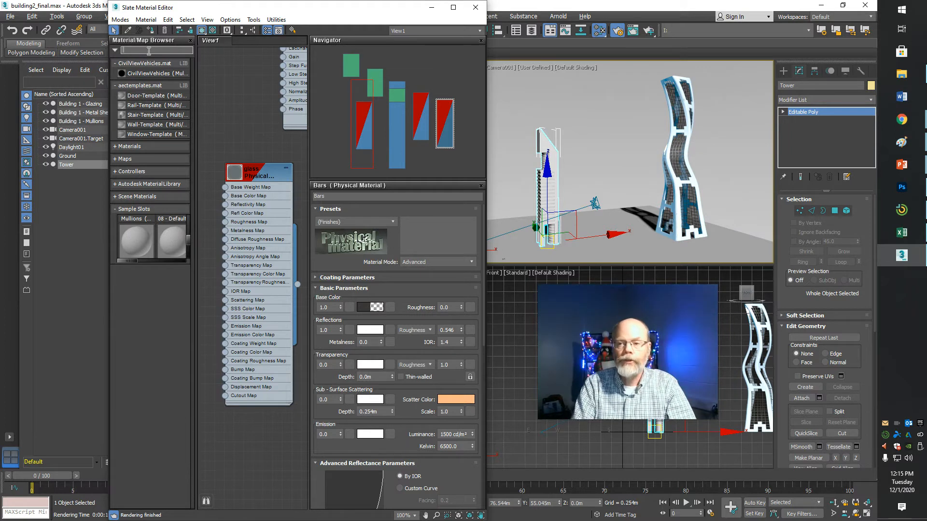
pyautogui.write('ph')
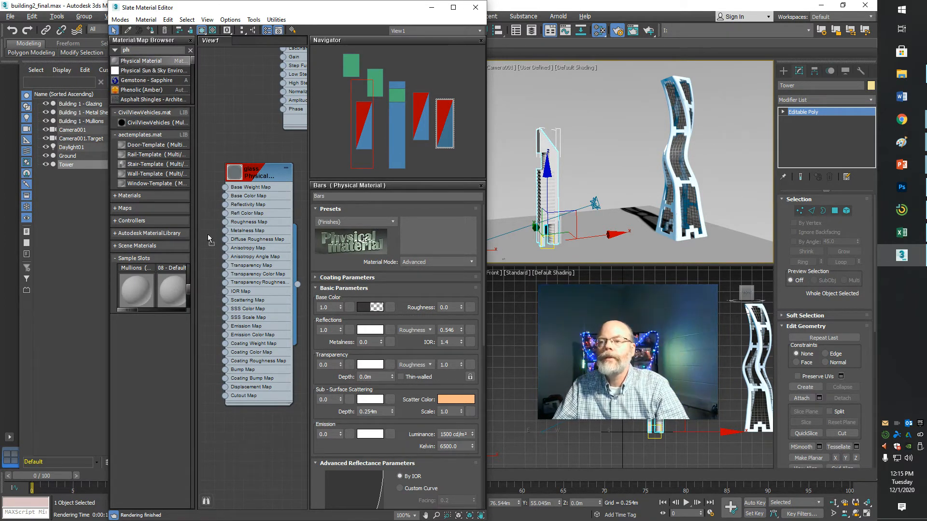
pyautogui.moveTo(244, 438); pyautogui.dragTo(243, 439)
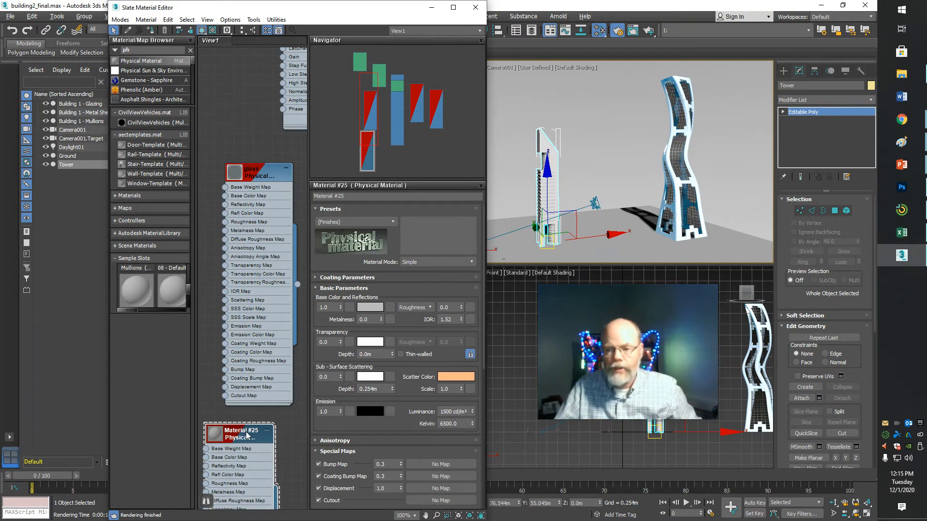
# Step: Rename the new Physical Material as Bldg2
pyautogui.moveTo(613, 353); pyautogui.dragTo(369, 457)
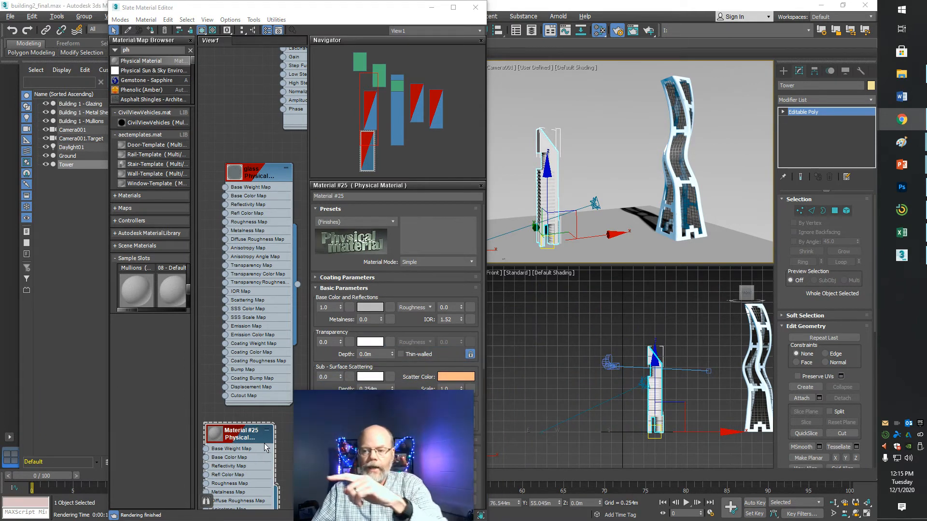
pyautogui.moveTo(339, 385); pyautogui.dragTo(350, 199)
pyautogui.click(349, 199)
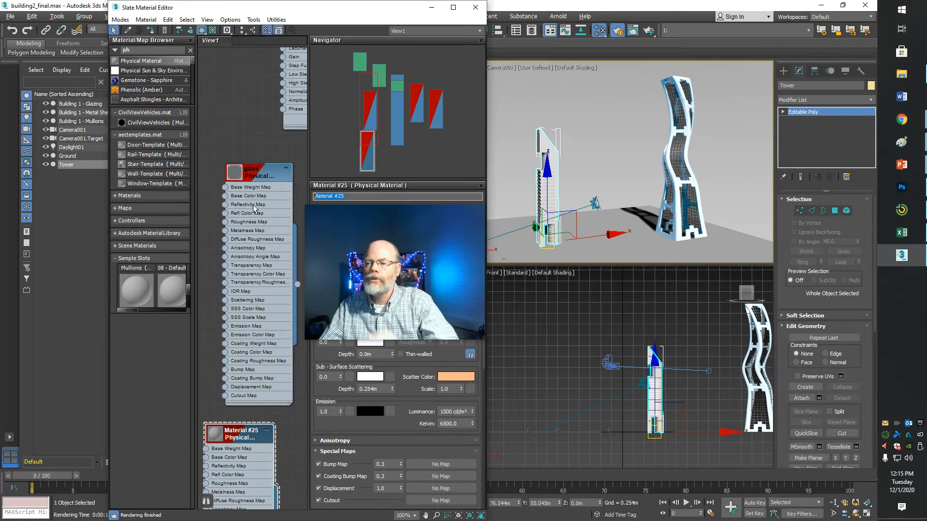
pyautogui.write('B')
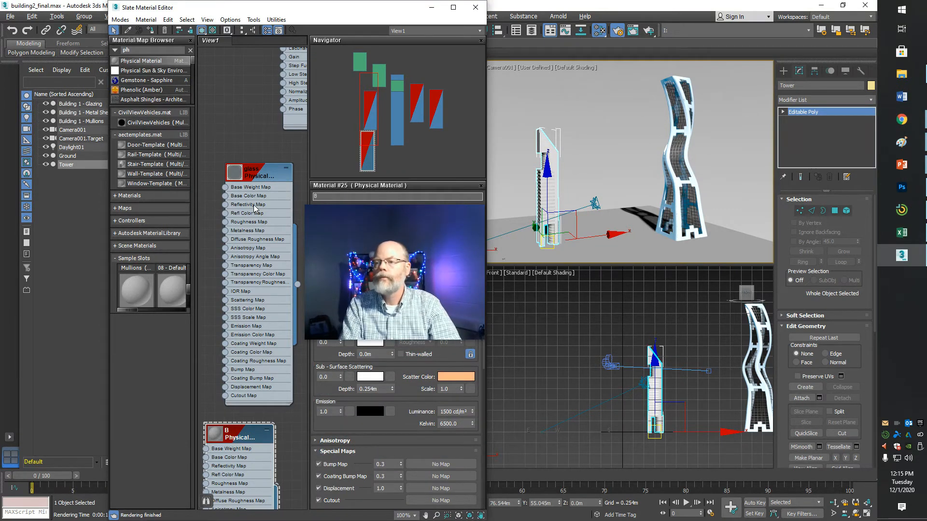
pyautogui.write('ldg2')
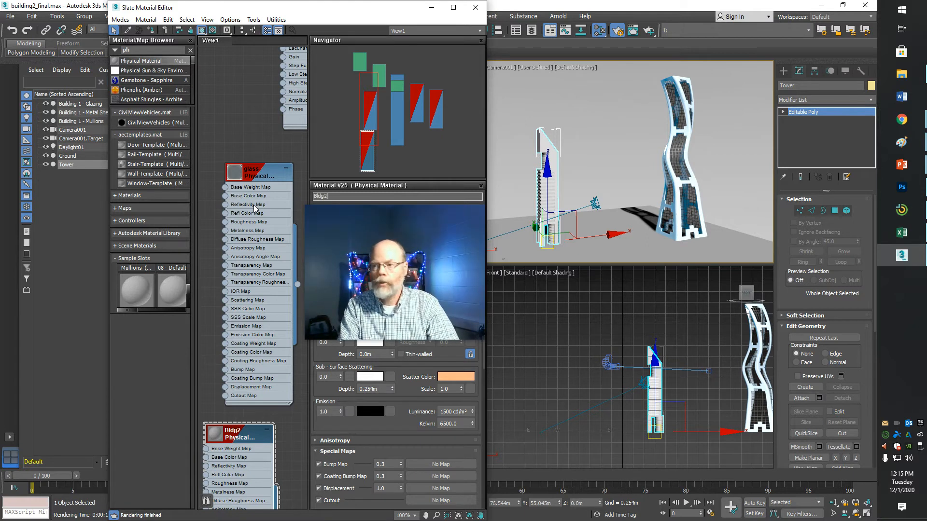
pyautogui.click(395, 242)
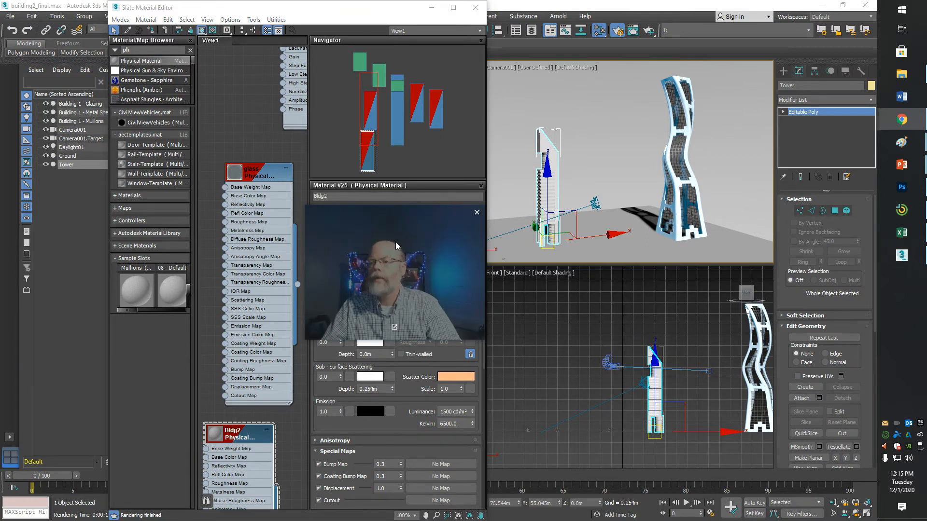
pyautogui.moveTo(375, 272); pyautogui.dragTo(372, 301)
pyautogui.moveTo(392, 258); pyautogui.dragTo(515, 239)
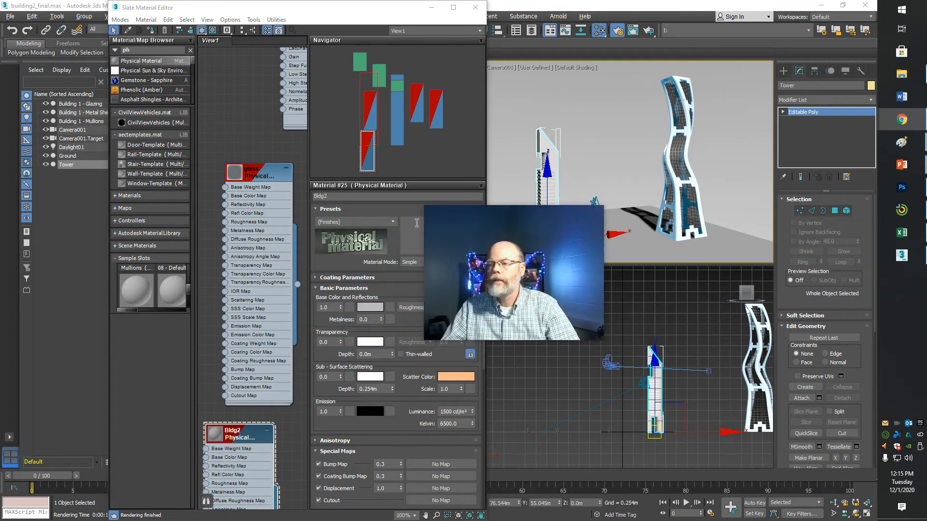
# Step: Apply the Masonry preset to the Bldg2 material
pyautogui.click(393, 223)
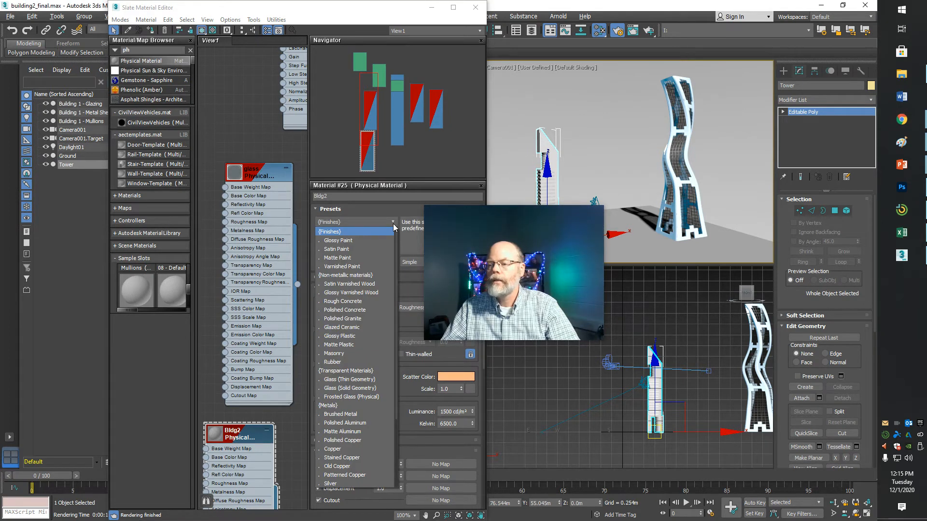
pyautogui.click(342, 354)
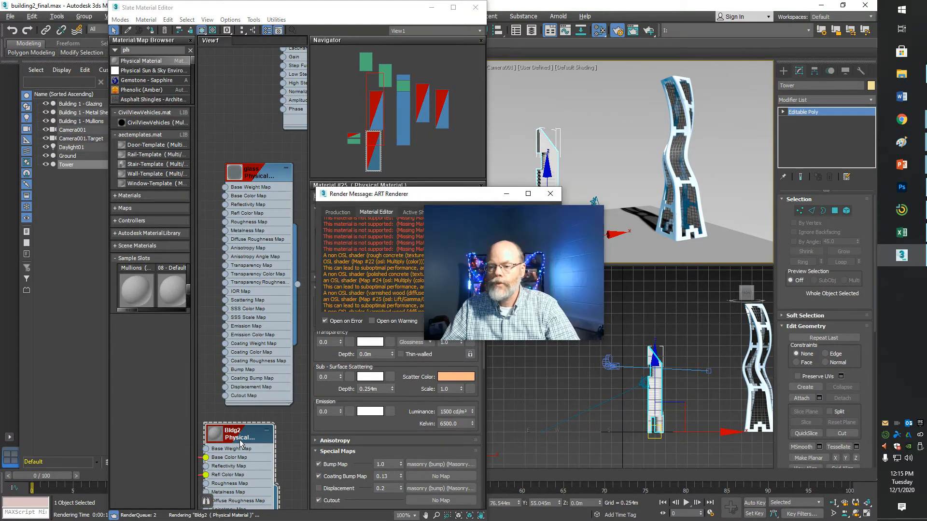
pyautogui.moveTo(486, 267); pyautogui.dragTo(491, 391)
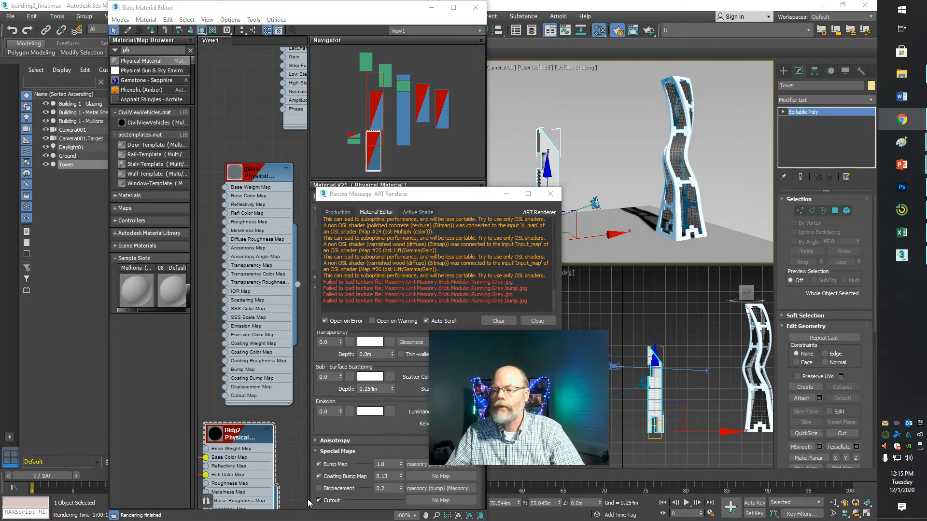
# Step: Assign the Bldg2 material to the Tower building in the Camera001 view and move the render message window off the viewport
pyautogui.moveTo(244, 442); pyautogui.dragTo(195, 358)
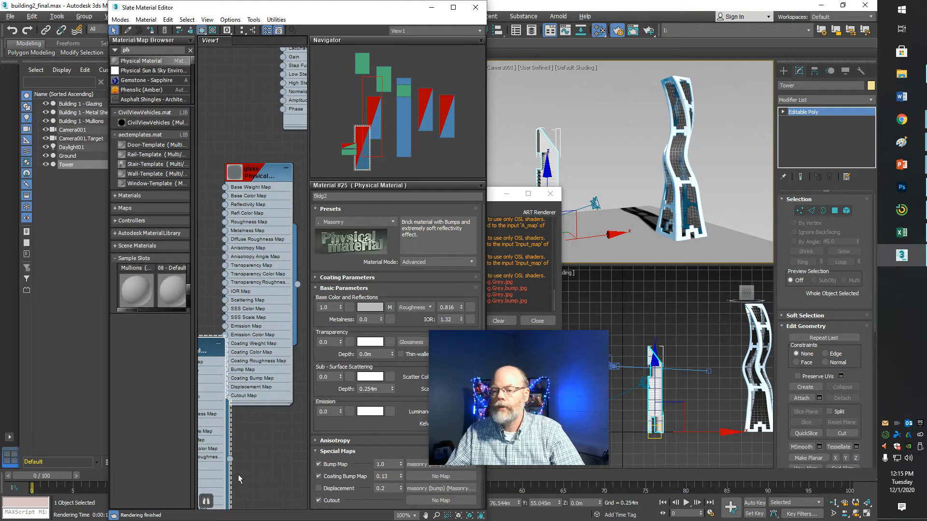
pyautogui.moveTo(230, 460); pyautogui.dragTo(512, 185)
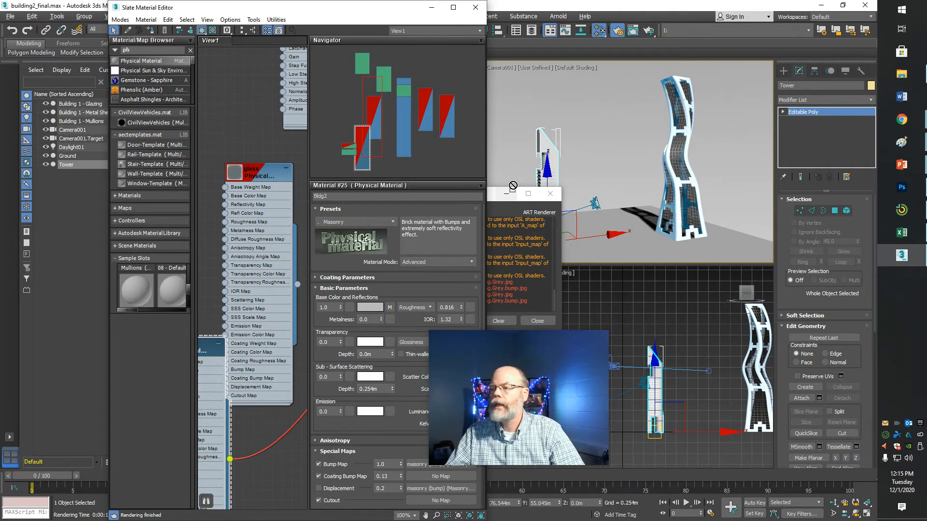
pyautogui.moveTo(544, 147); pyautogui.dragTo(544, 148)
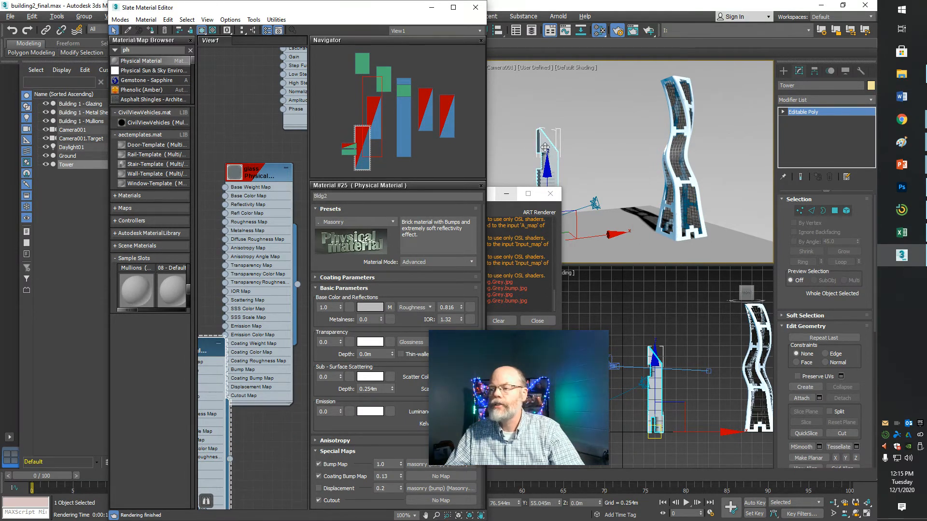
pyautogui.moveTo(494, 198); pyautogui.dragTo(393, 228)
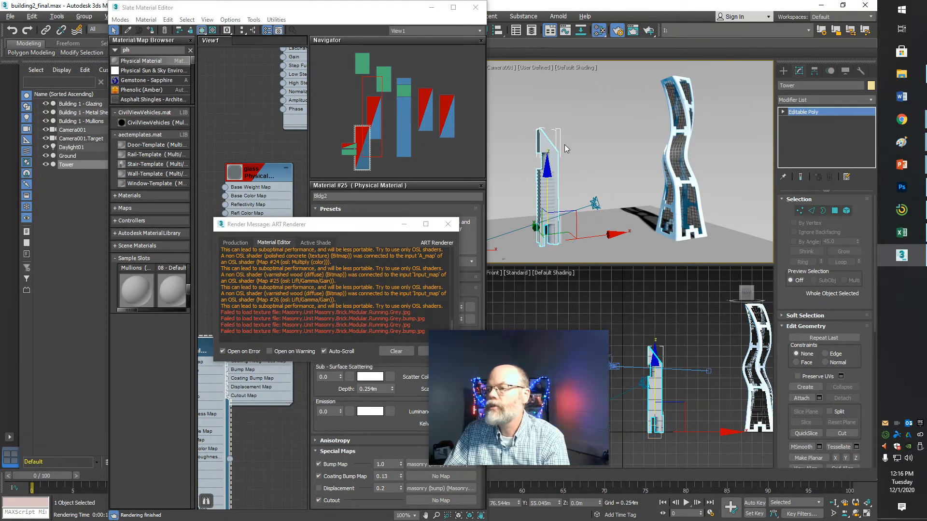
# Step: Switch the Camera001 viewport to Perspective, frame the Tower building closely in it, and deselect everything
pyautogui.click(867, 505)
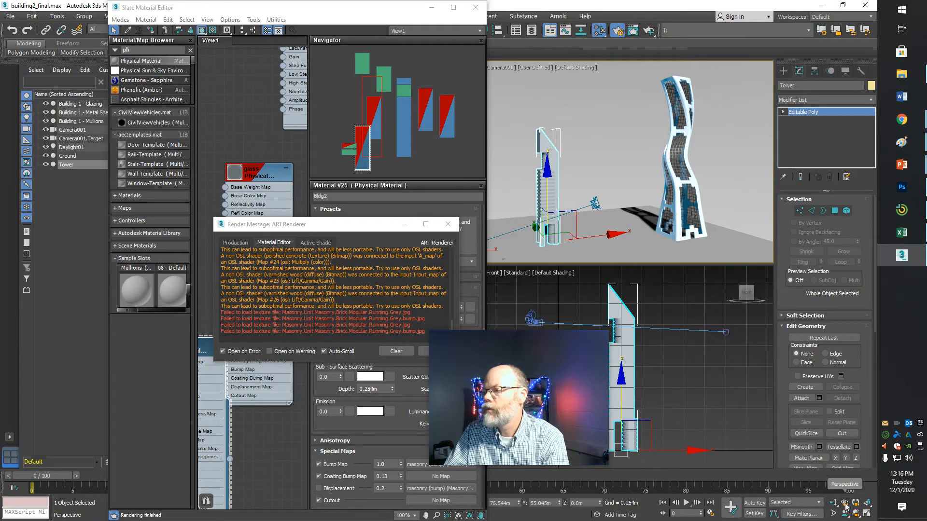
pyautogui.click(610, 129)
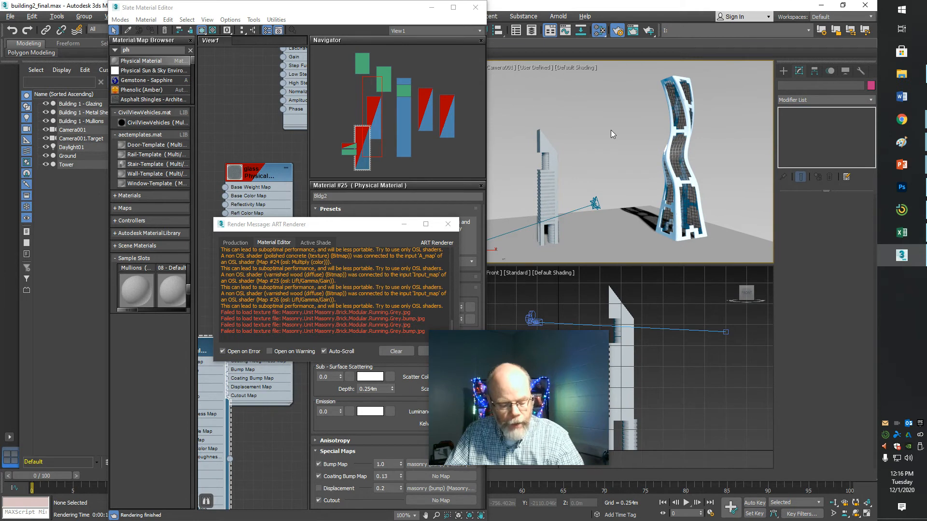
pyautogui.press('p')
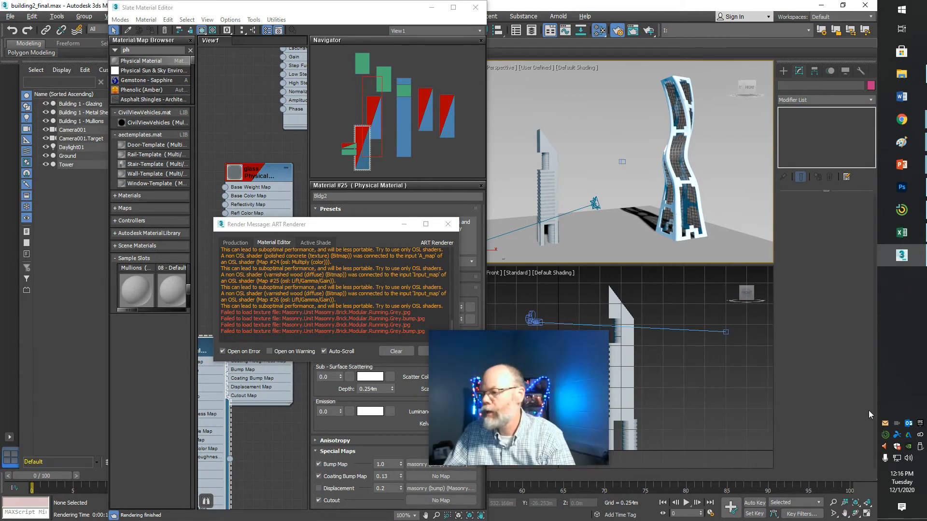
pyautogui.click(867, 502)
pyautogui.click(600, 173)
pyautogui.click(601, 162)
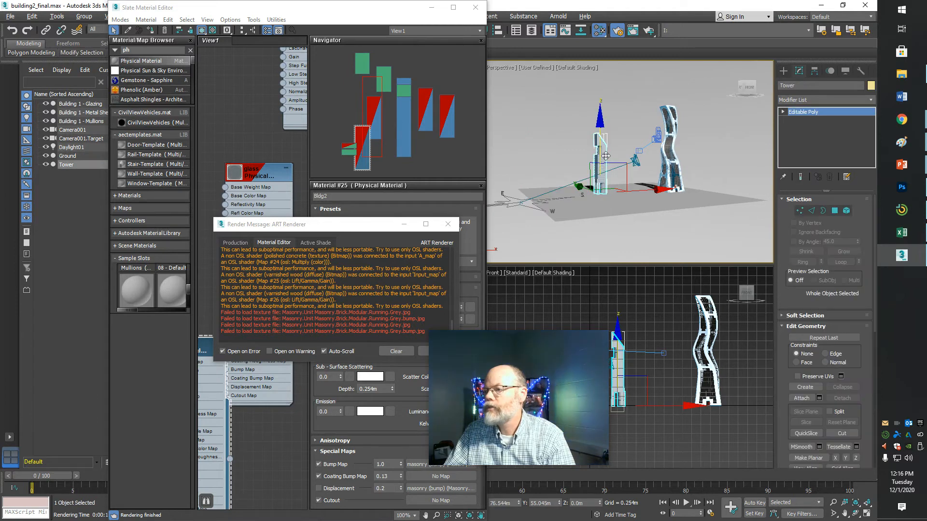
pyautogui.click(855, 503)
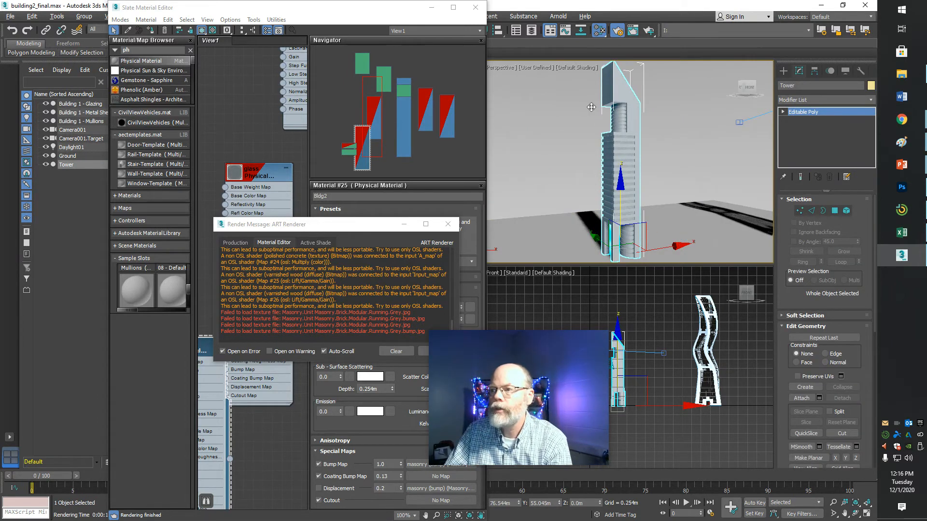
pyautogui.click(563, 121)
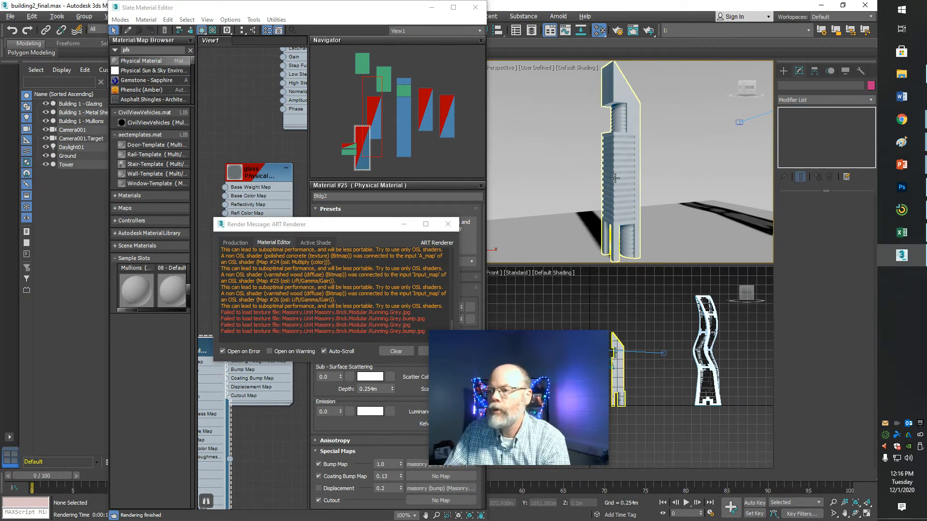
pyautogui.moveTo(579, 359)
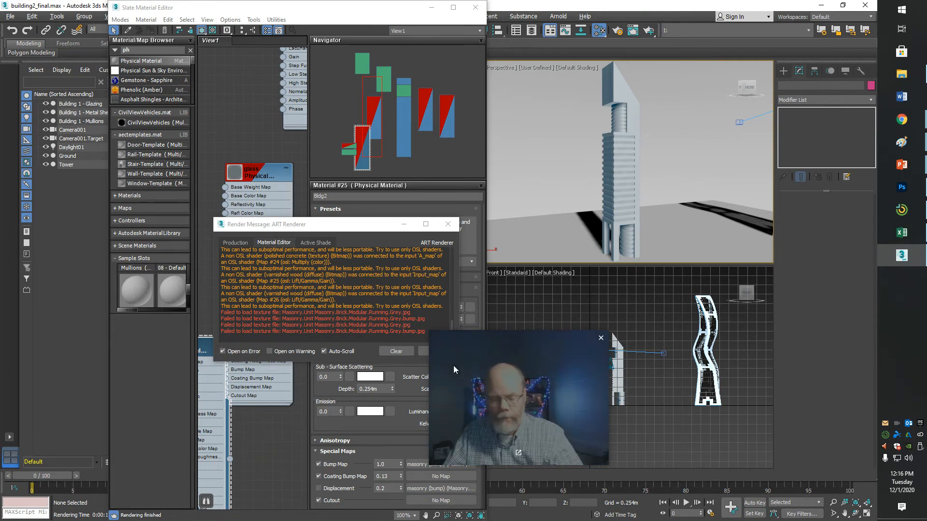
# Step: Render the Perspective view despite the missing masonry map files and close the render message window
pyautogui.hotkey('shift', 'q')
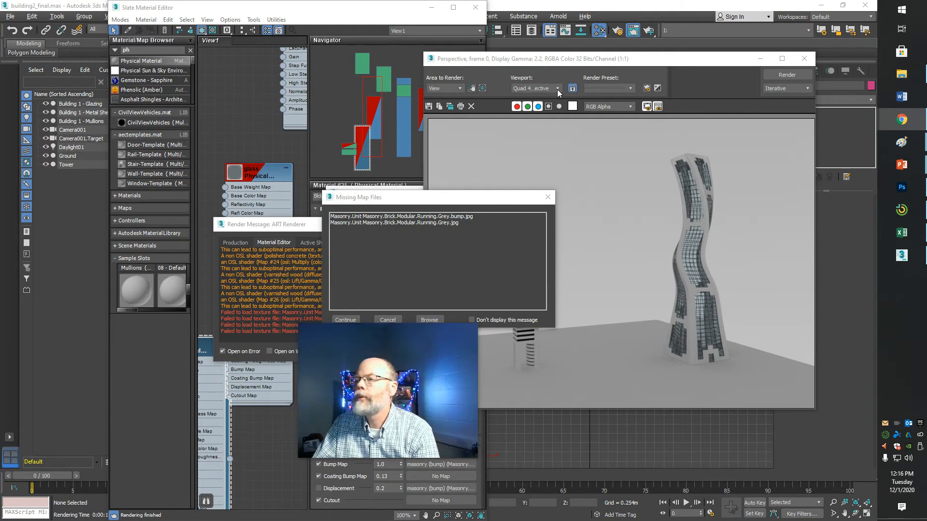
pyautogui.click(353, 317)
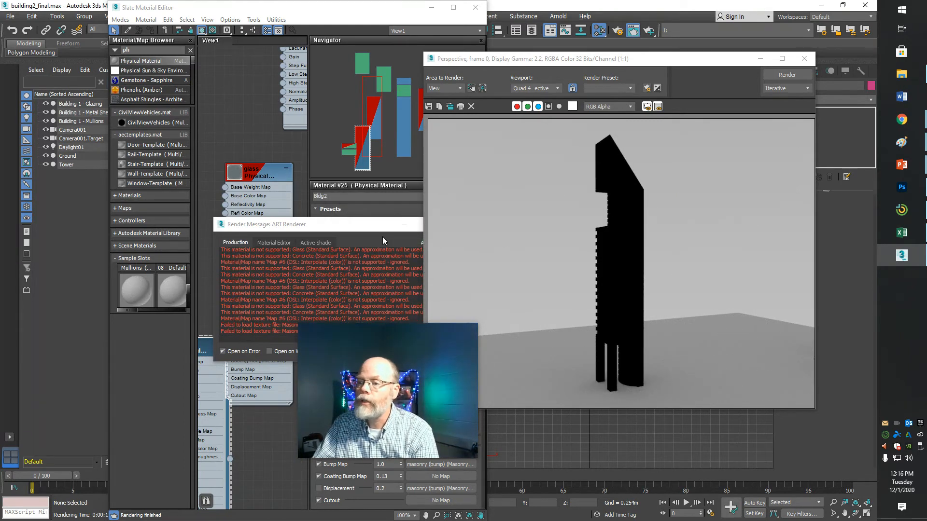
pyautogui.moveTo(359, 224); pyautogui.dragTo(281, 213)
pyautogui.click(371, 214)
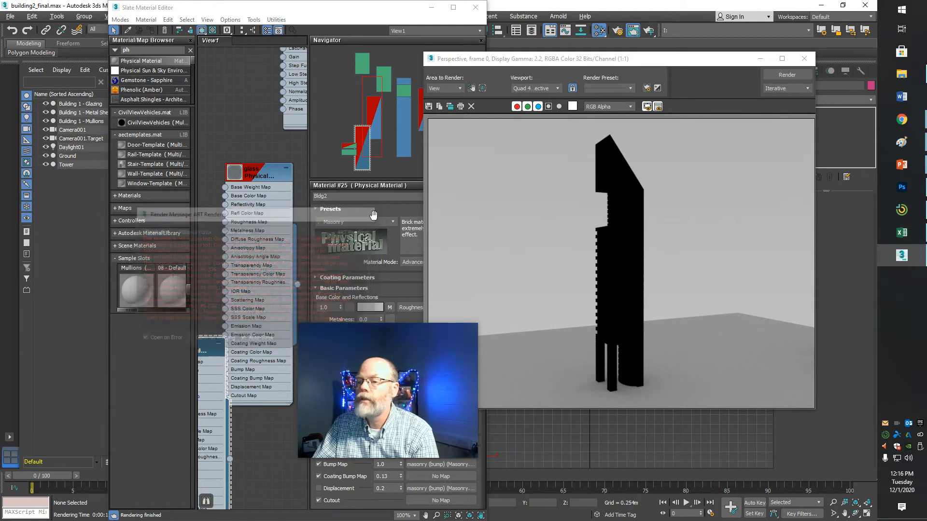
# Step: Select the glass material node and apply the Polished Copper preset to it
pyautogui.doubleClick(226, 169)
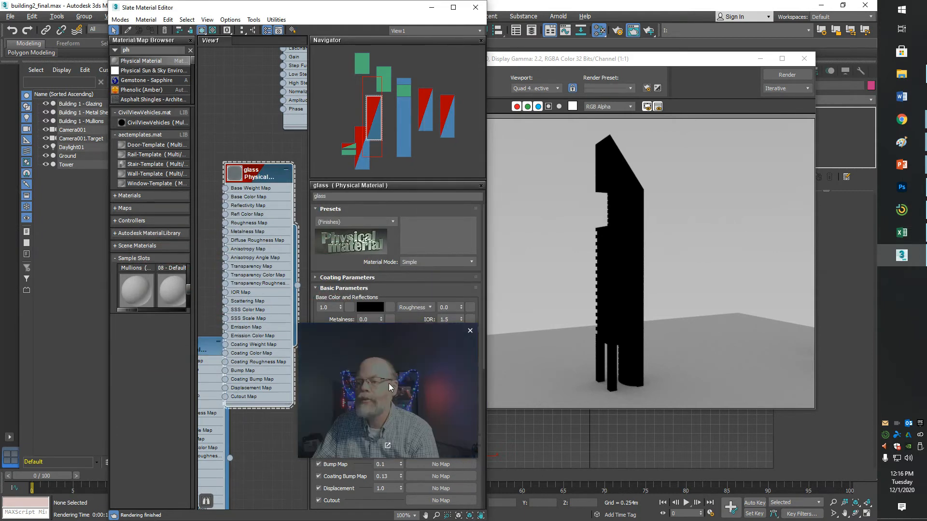
pyautogui.click(393, 222)
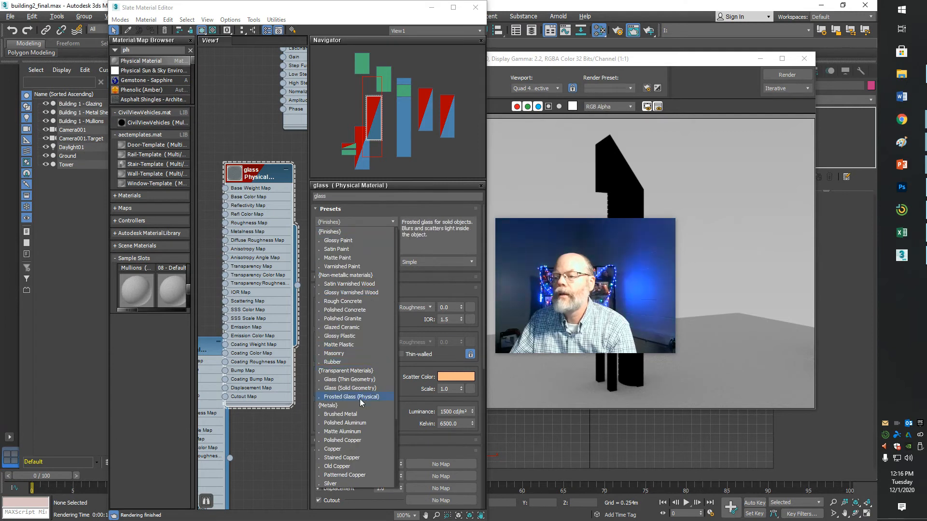
pyautogui.click(354, 441)
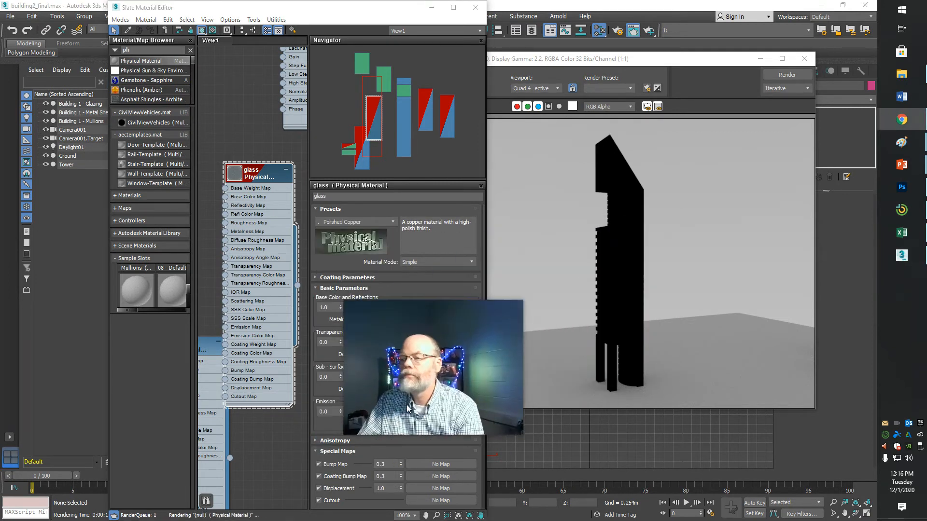
# Step: Render the Perspective view again past the missing map files, and clear and close the render message window
pyautogui.click(784, 76)
pyautogui.click(350, 319)
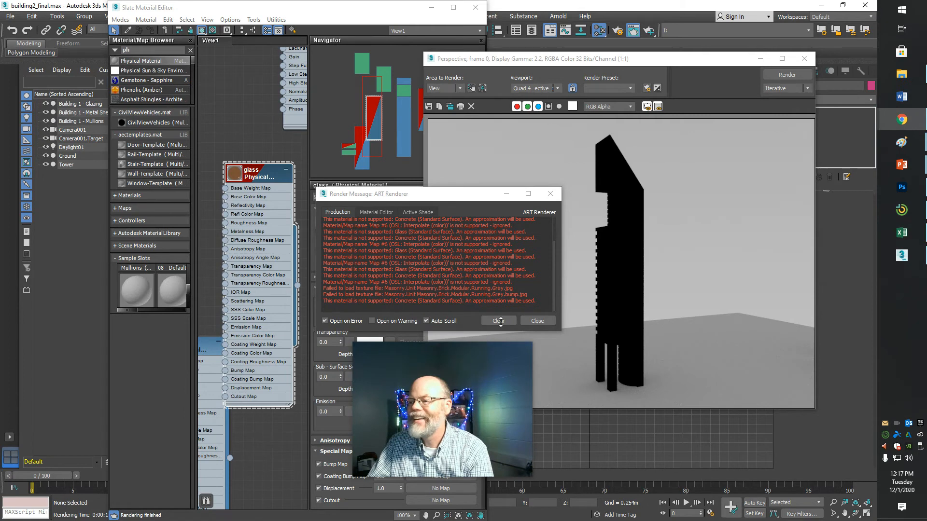
pyautogui.click(499, 321)
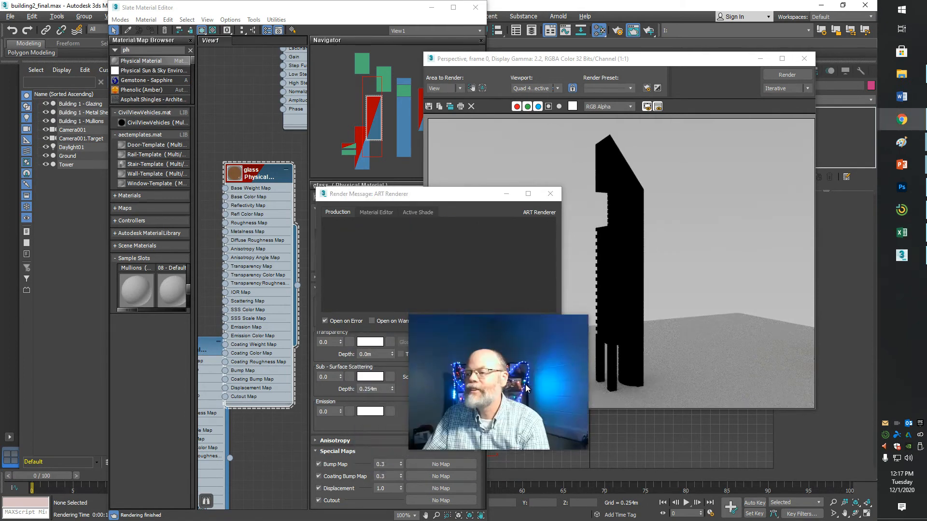
pyautogui.click(534, 321)
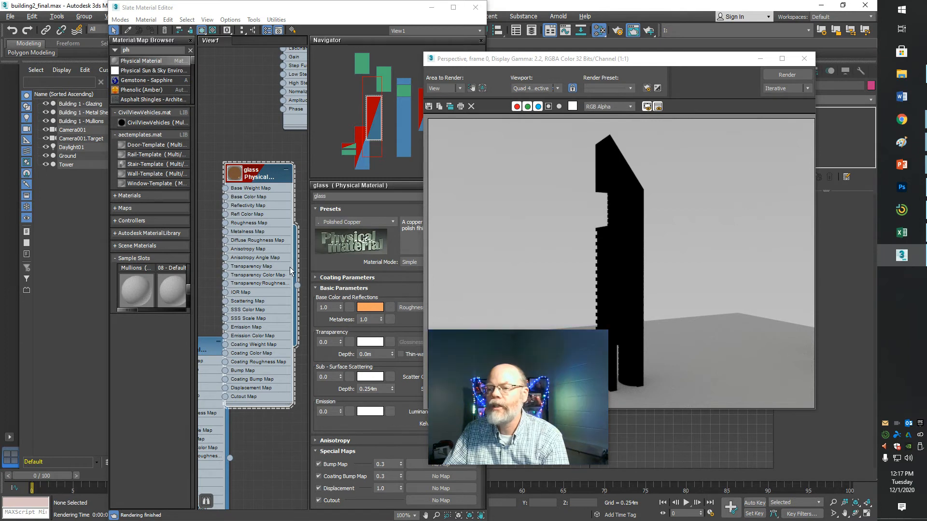
# Step: Try the Patterned Copper preset on the glass material, ending with the Glass (Solid Geometry) preset applied
pyautogui.click(393, 222)
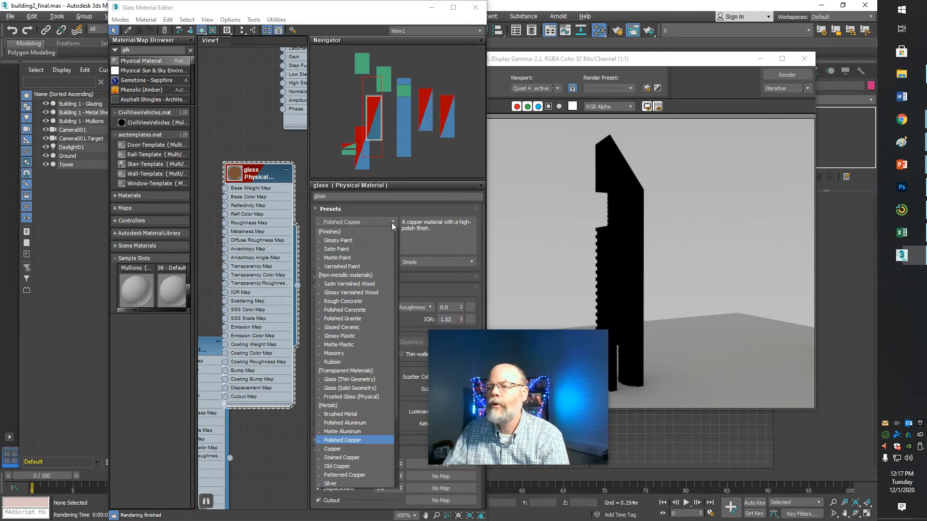
pyautogui.click(346, 476)
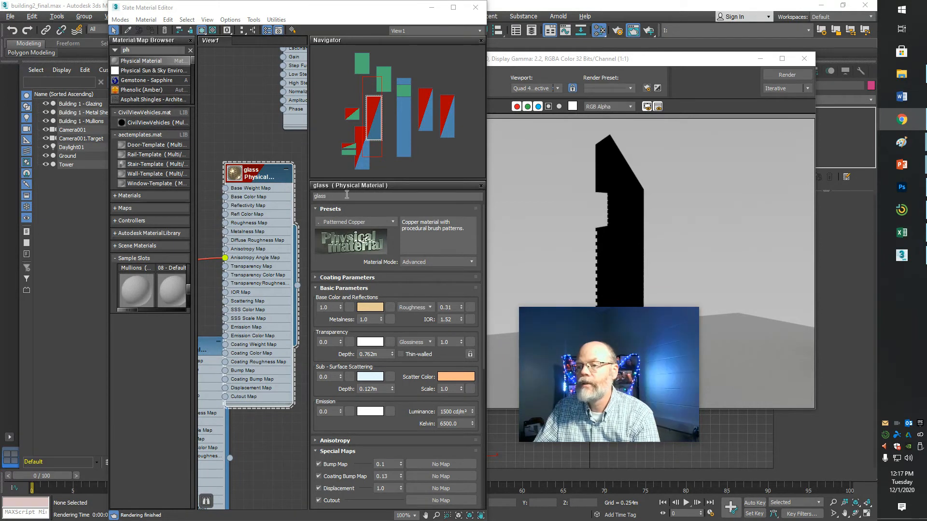
pyautogui.click(393, 222)
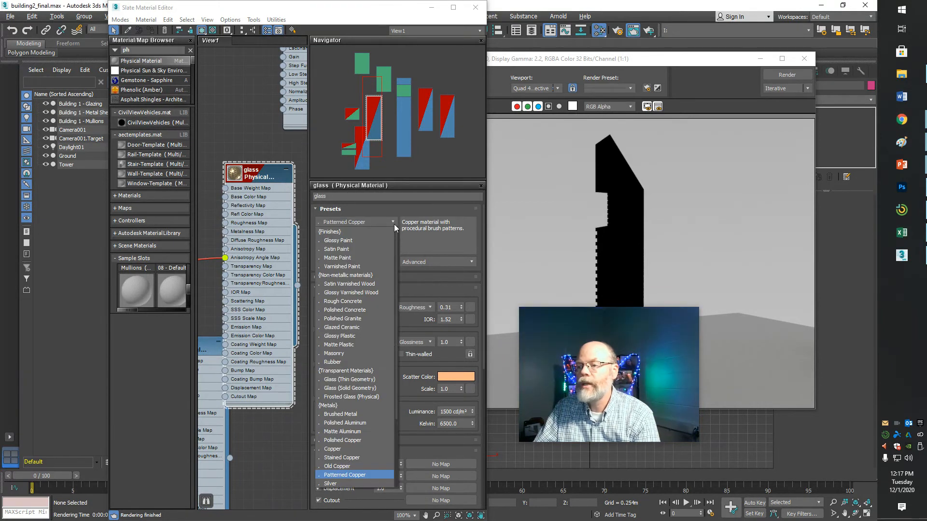
pyautogui.click(350, 388)
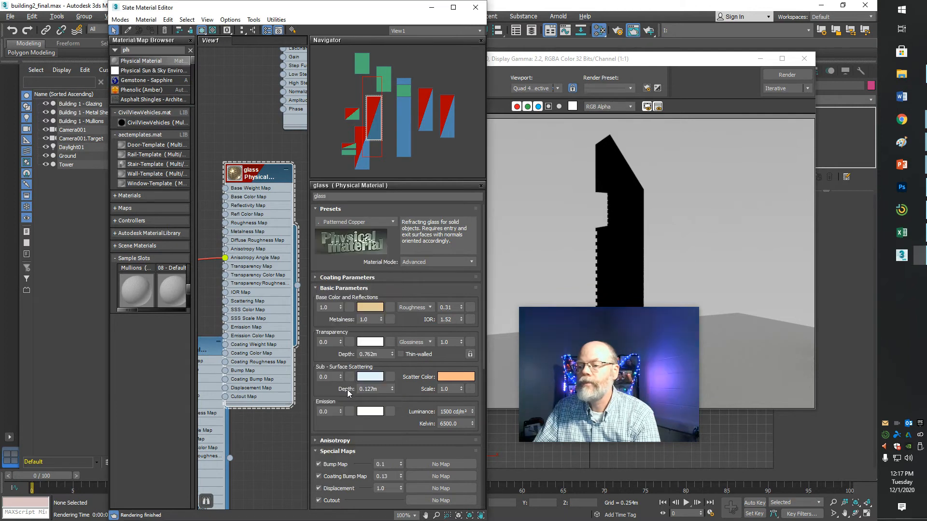
# Step: Apply the Polished Copper preset to the Bldg2 physical material and dismiss the render message window
pyautogui.moveTo(257, 484); pyautogui.dragTo(286, 434, button='middle')
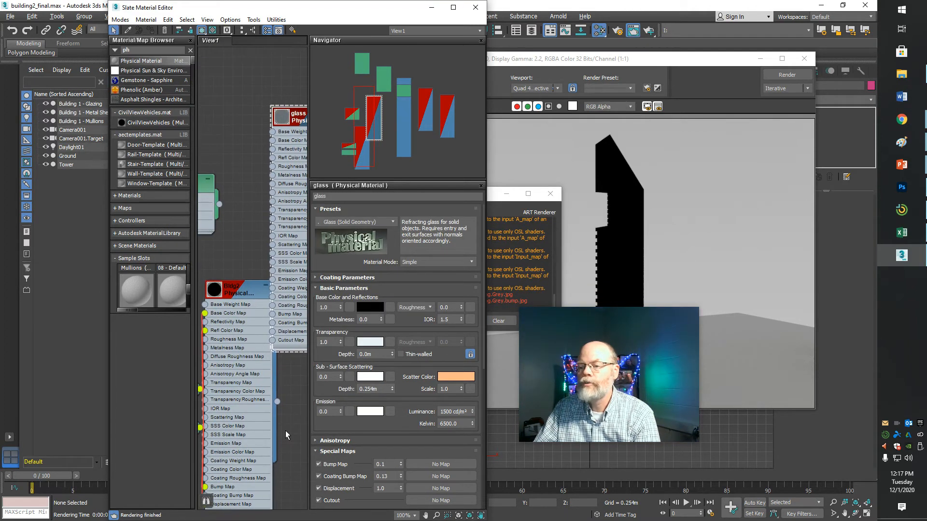
pyautogui.doubleClick(226, 320)
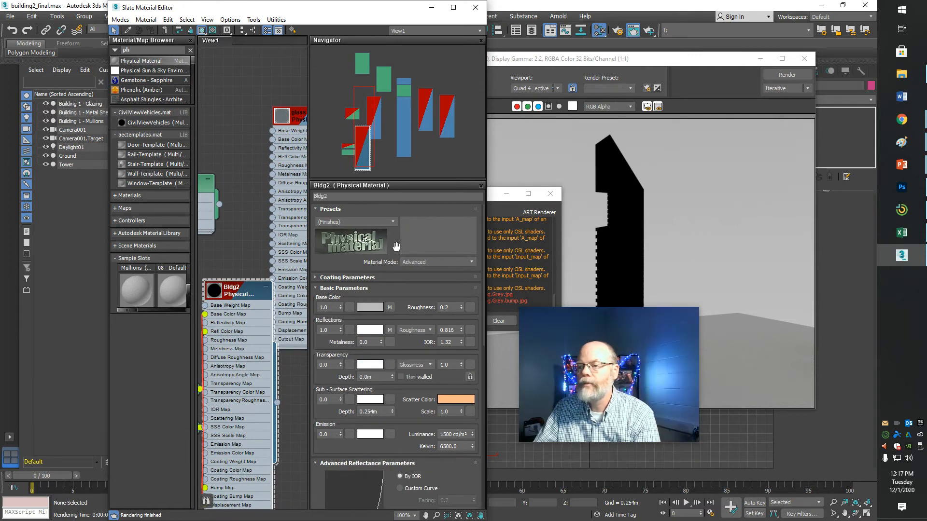
pyautogui.click(390, 222)
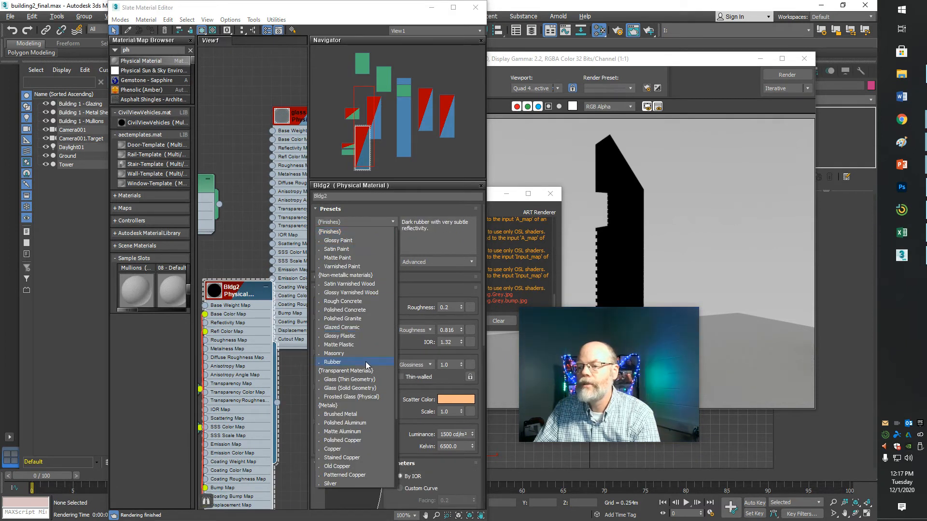
pyautogui.click(355, 442)
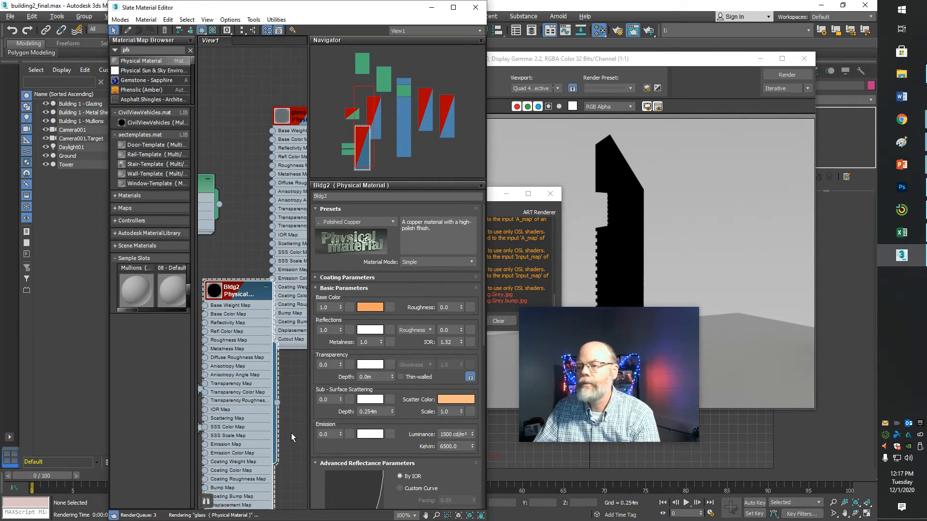
pyautogui.click(550, 194)
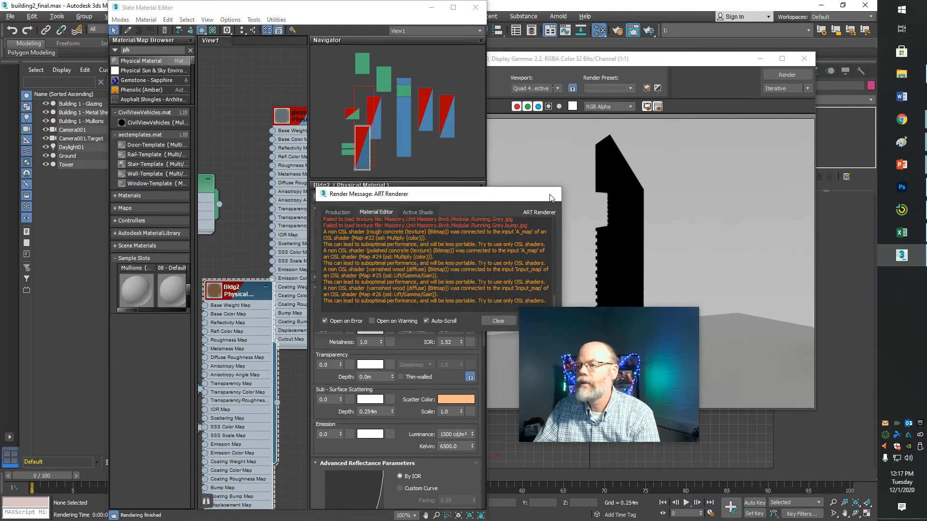
# Step: Render the Perspective view with the copper Bldg2 material and minimize the render message window
pyautogui.click(784, 74)
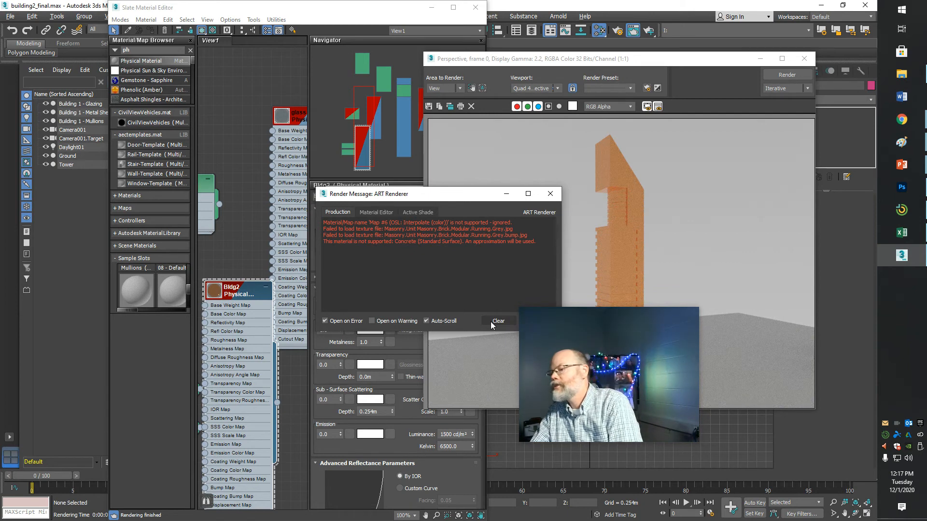
pyautogui.moveTo(619, 329); pyautogui.dragTo(489, 380)
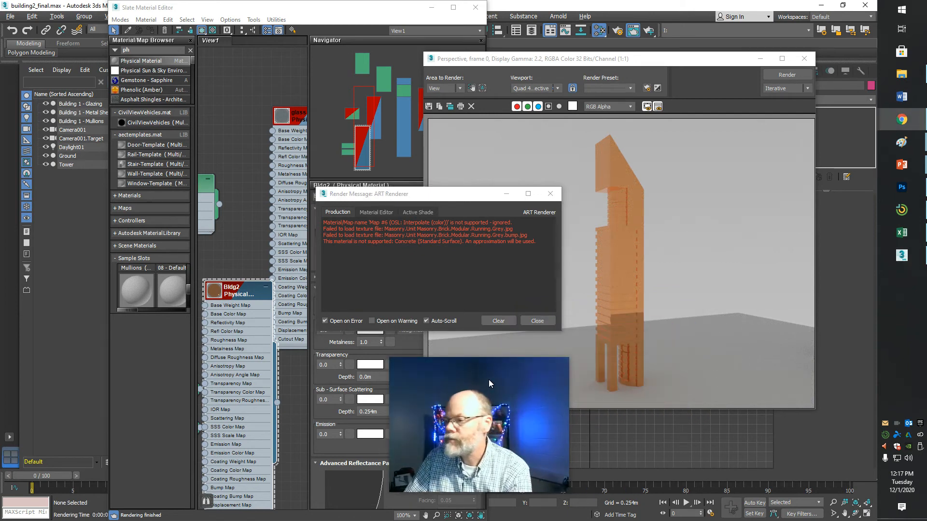
pyautogui.click(506, 193)
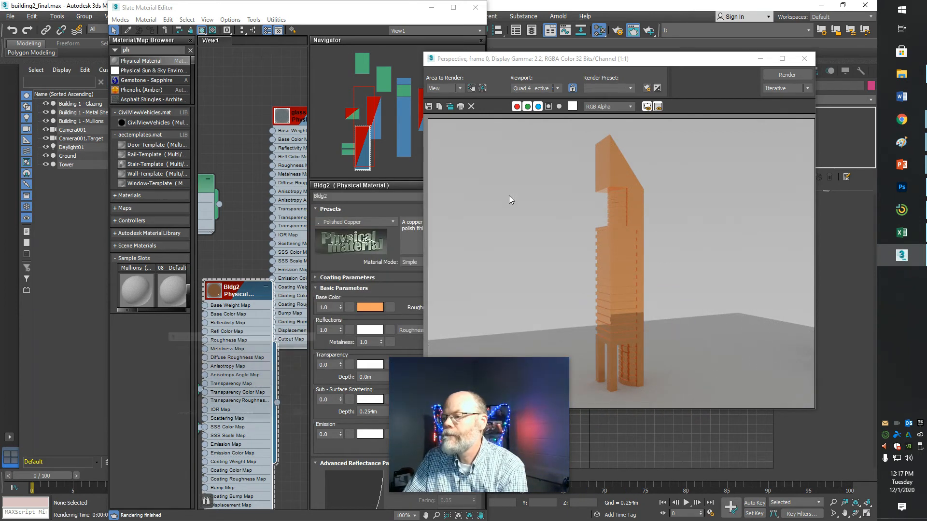
# Step: Set the render viewport to Quad 4 - Camera001, render it, and close the message and render windows
pyautogui.click(630, 88)
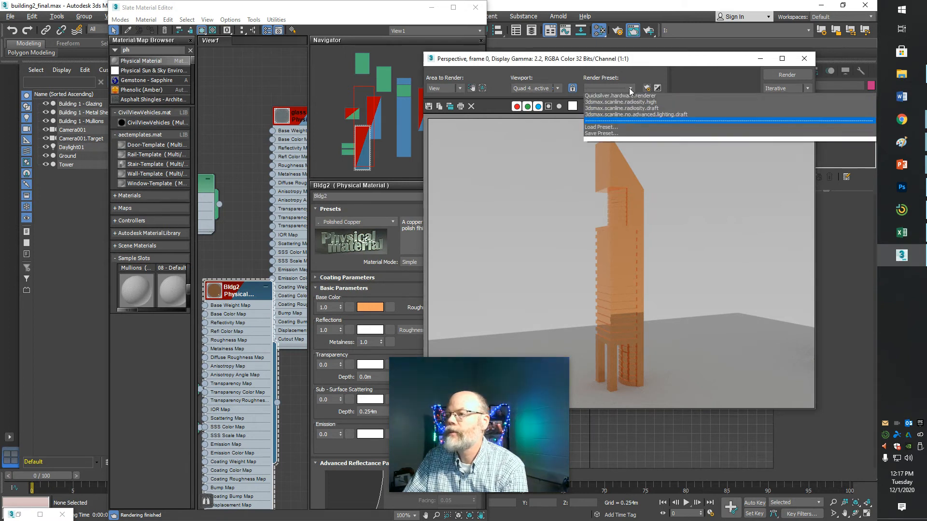
pyautogui.click(557, 89)
pyautogui.click(556, 88)
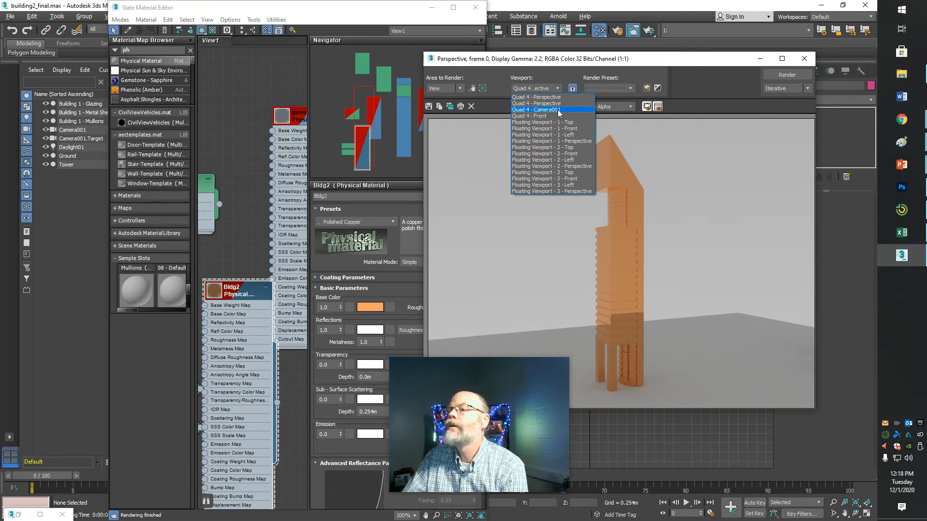
pyautogui.click(558, 110)
pyautogui.click(788, 75)
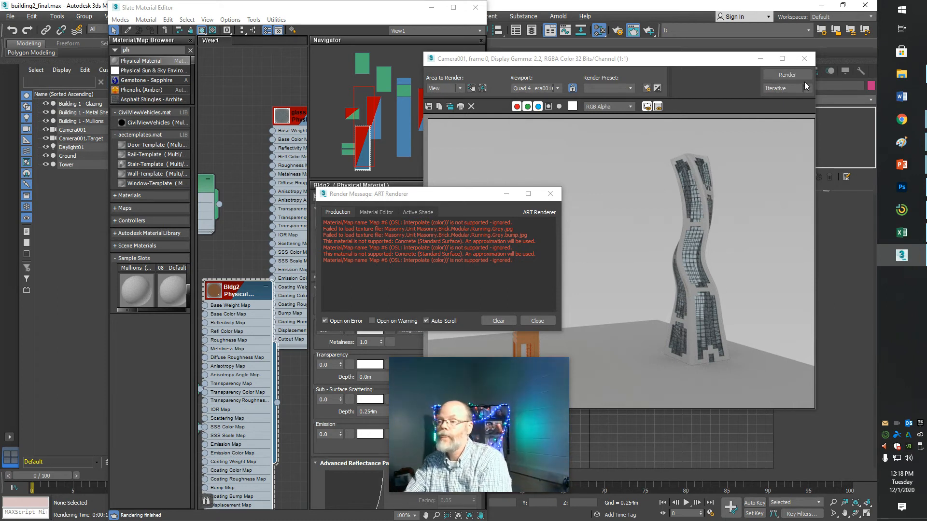
pyautogui.click(537, 320)
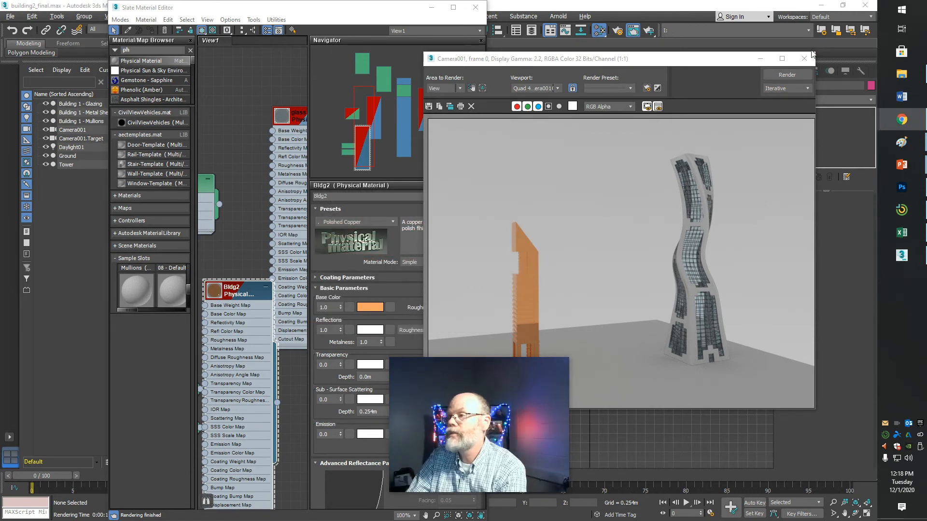
pyautogui.click(804, 58)
# Step: Create a text spline reading "DentVille" on the ground between the two towers in the Perspective view
pyautogui.moveTo(685, 197); pyautogui.dragTo(684, 107, button='middle')
pyautogui.click(649, 226)
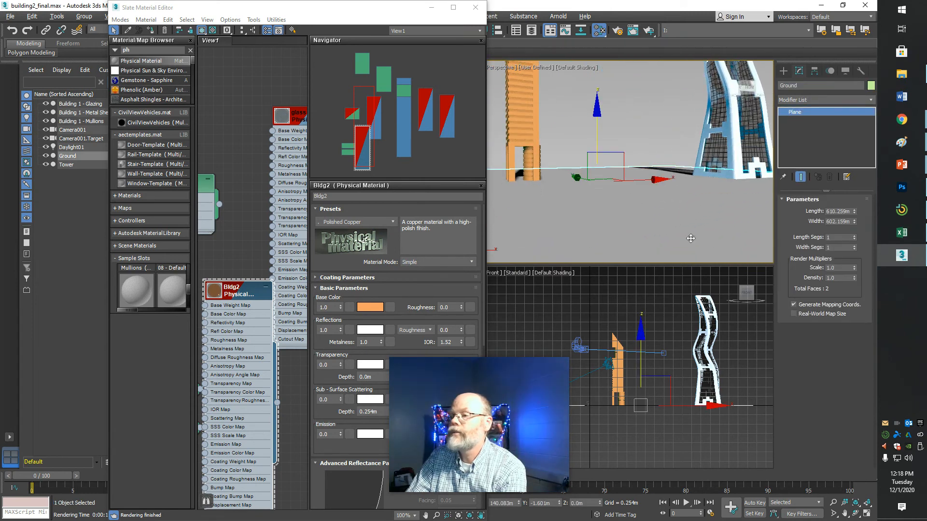
pyautogui.click(783, 70)
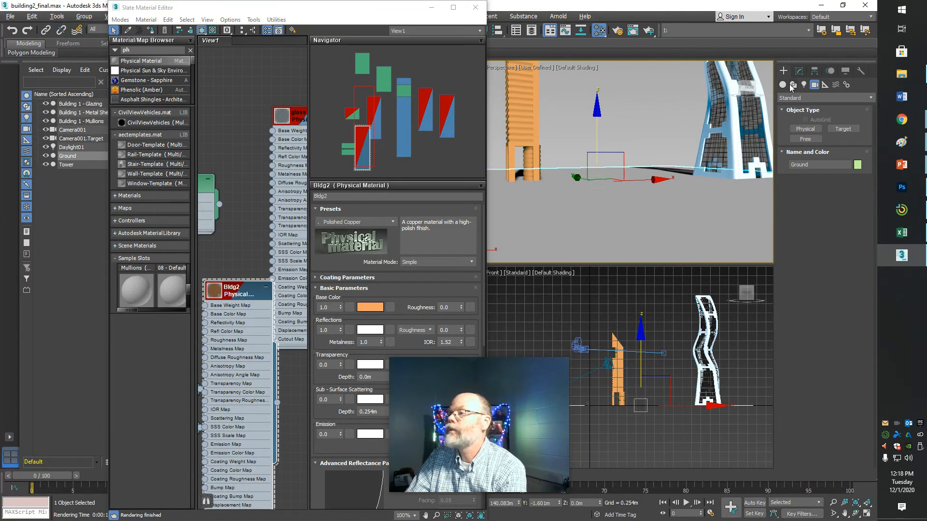
pyautogui.click(792, 86)
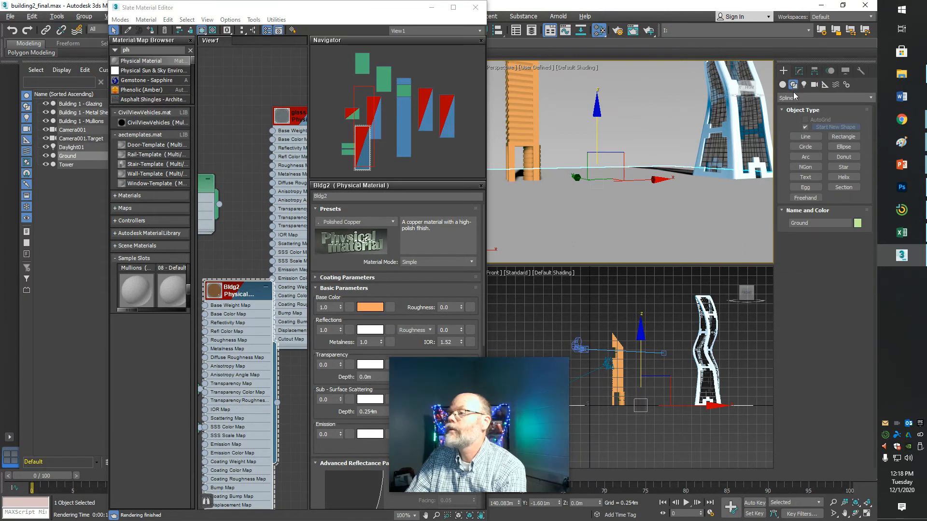
pyautogui.click(806, 177)
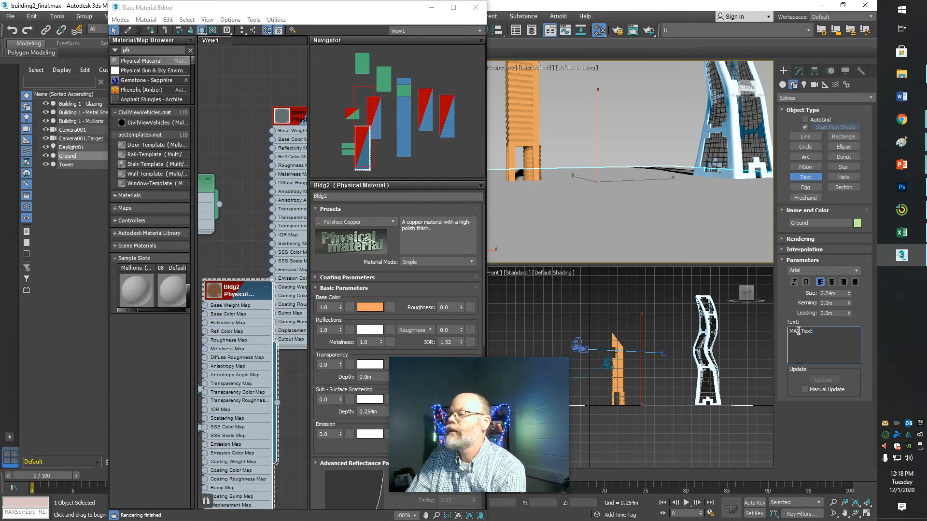
pyautogui.moveTo(812, 331); pyautogui.dragTo(723, 329)
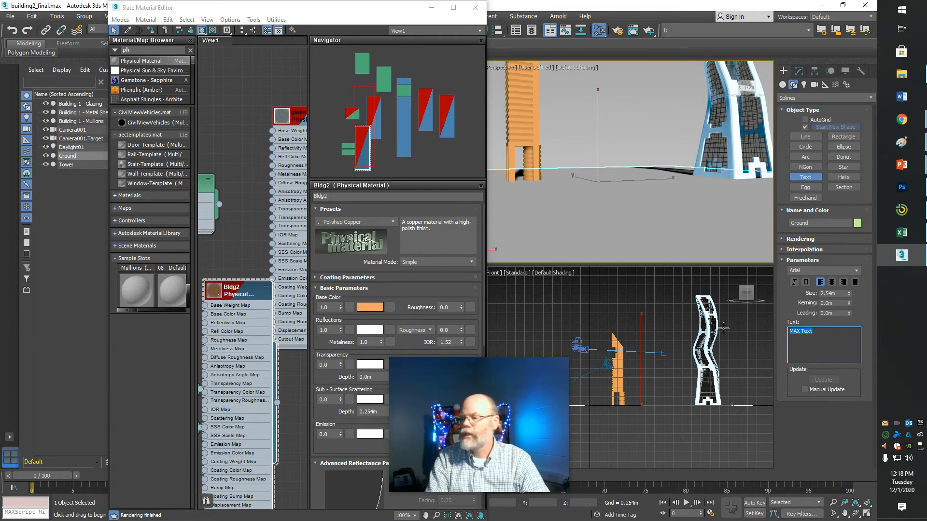
pyautogui.write('DentVille')
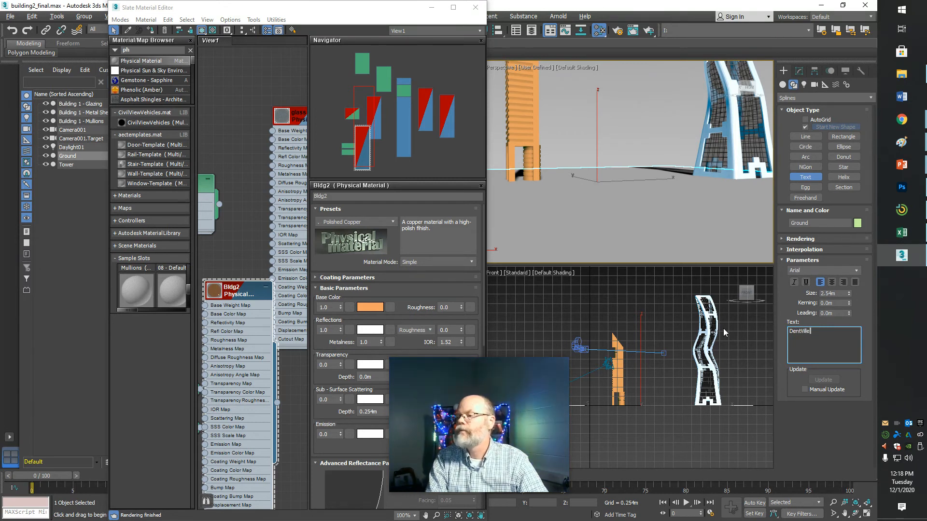
pyautogui.click(630, 236)
# Step: Rotate the DentVille text upright, 85 degrees about X, and turn it -25 degrees about Z
pyautogui.press('e')
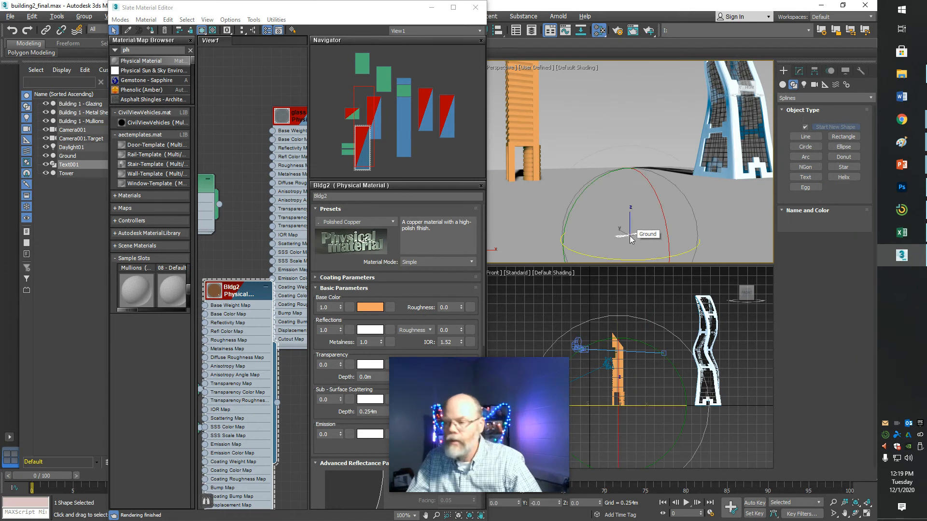
pyautogui.moveTo(645, 189); pyautogui.dragTo(664, 222)
pyautogui.moveTo(657, 258)
pyautogui.mouseDown()
pyautogui.moveTo(637, 262)
pyautogui.moveTo(647, 260)
pyautogui.mouseUp()
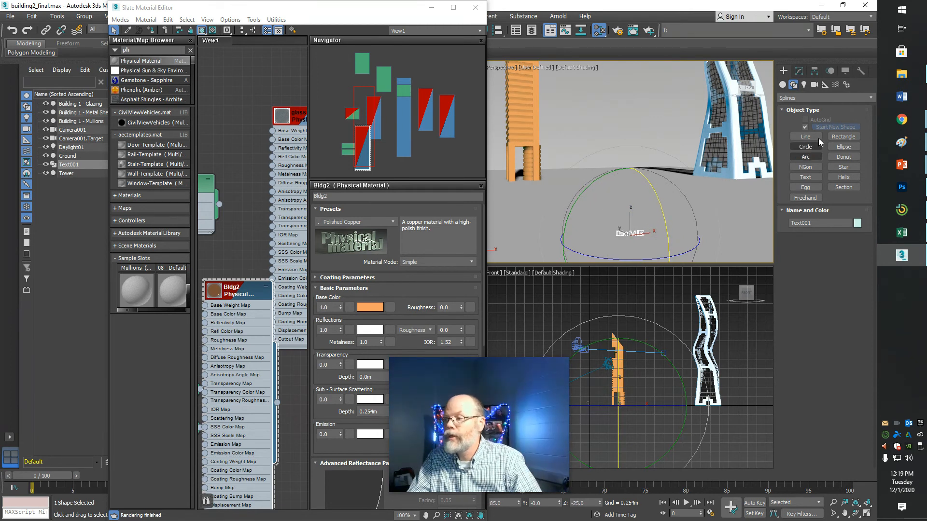
# Step: Add a Bevel modifier to the DentVille text and set its Level 1 height to 0.025 m
pyautogui.click(799, 73)
pyautogui.click(804, 99)
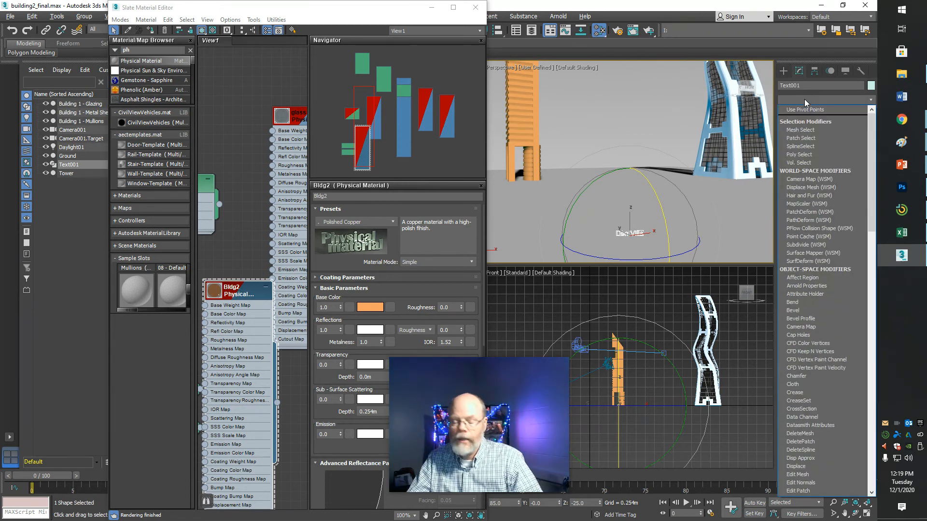
pyautogui.write('bev')
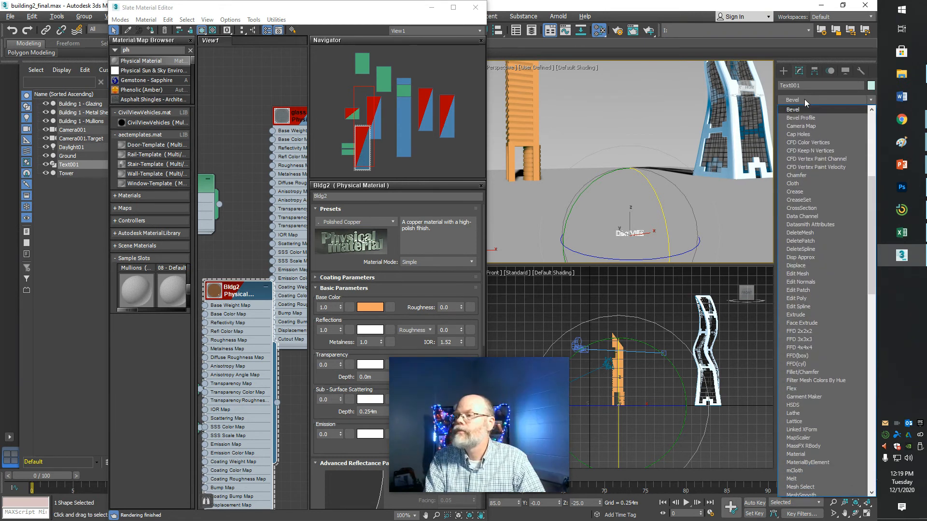
pyautogui.press('Return')
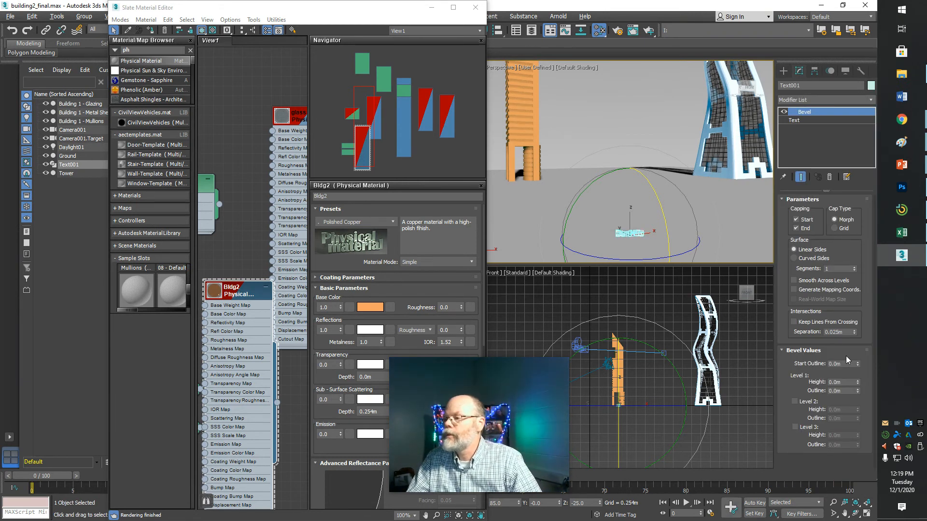
pyautogui.moveTo(857, 381); pyautogui.dragTo(858, 380)
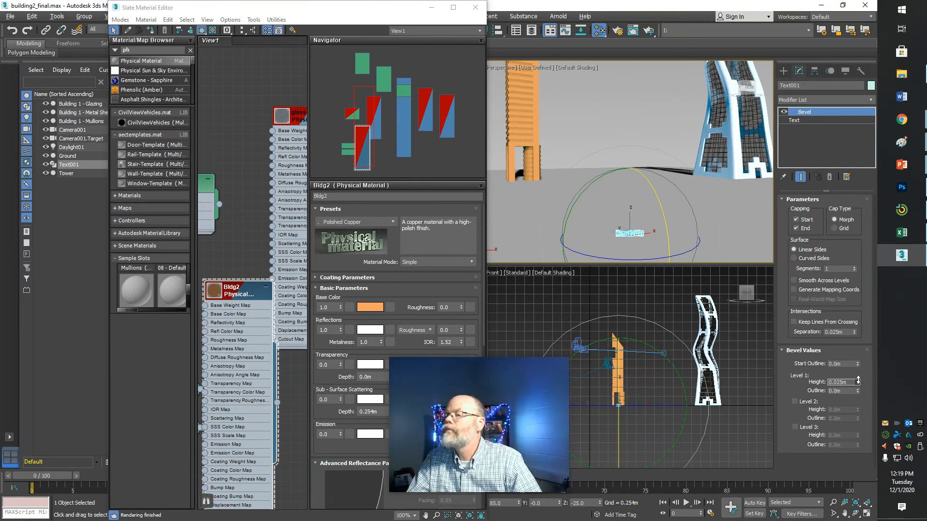
# Step: Assign the Bldg2 material to the DentVille text and deselect everything
pyautogui.click(218, 245)
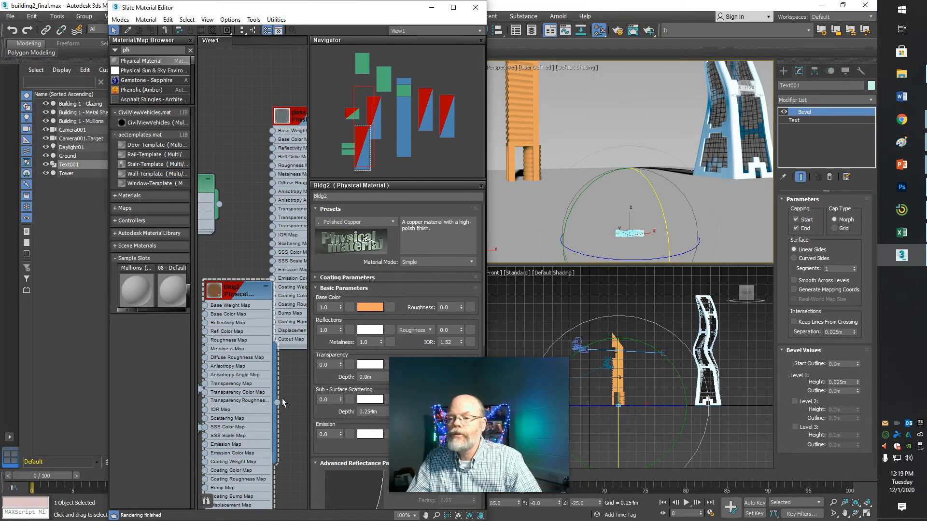
pyautogui.moveTo(277, 401); pyautogui.dragTo(627, 234)
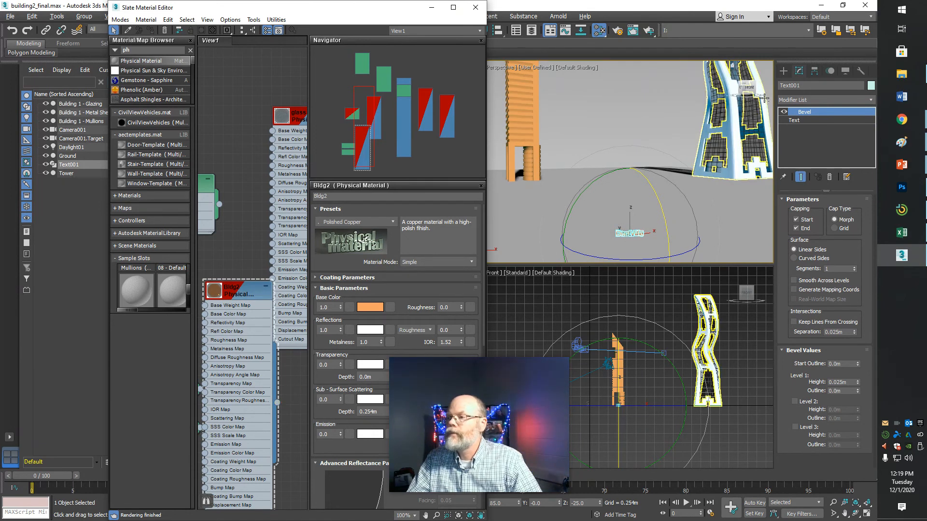
pyautogui.click(592, 103)
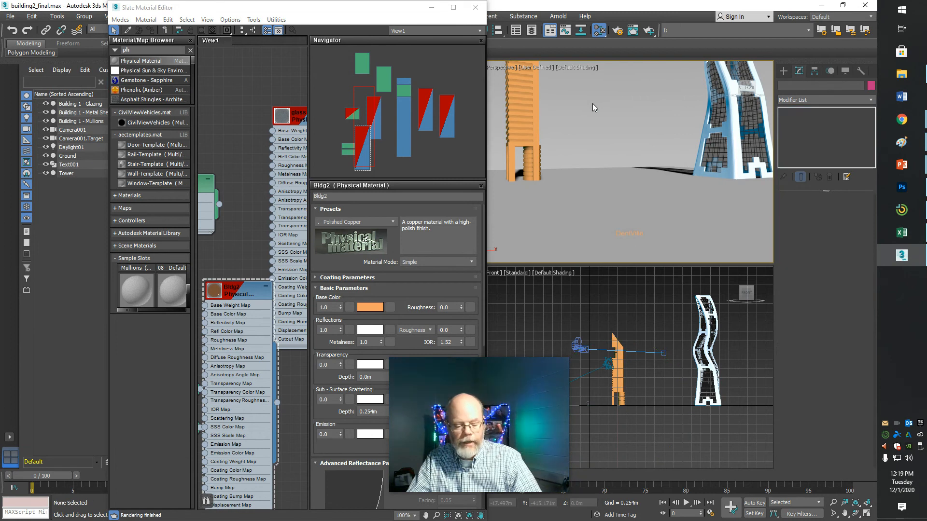
# Step: Switch the Perspective viewport to Camera001, raise the DentVille text above the ground, and scale it uniformly to about 740%
pyautogui.press('c')
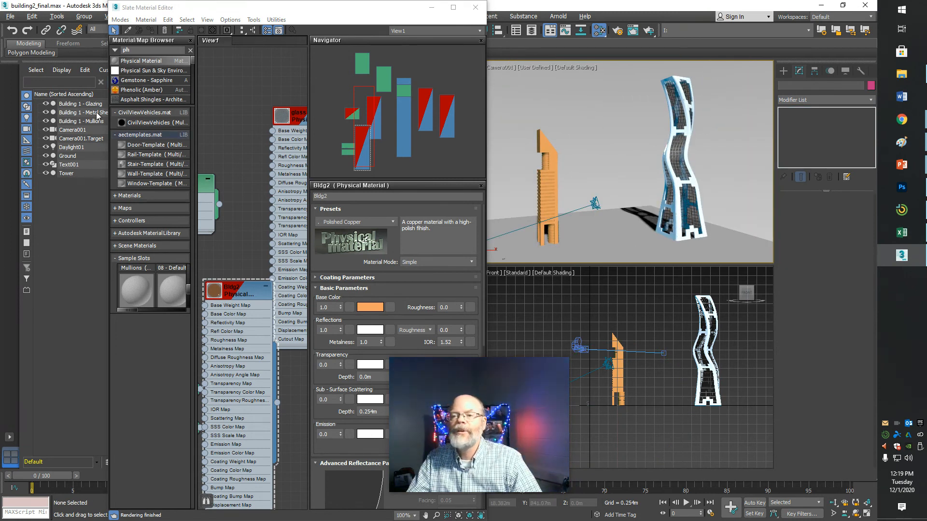
pyautogui.click(68, 165)
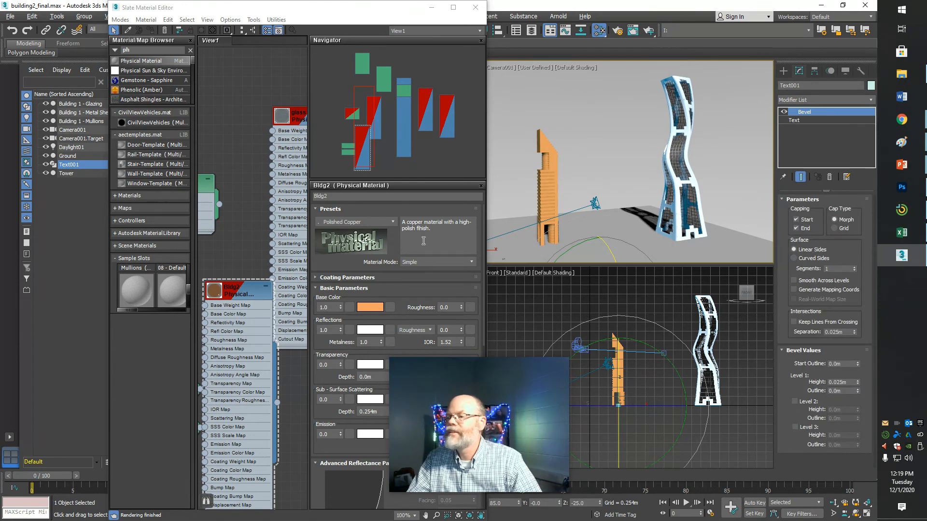
pyautogui.press('w')
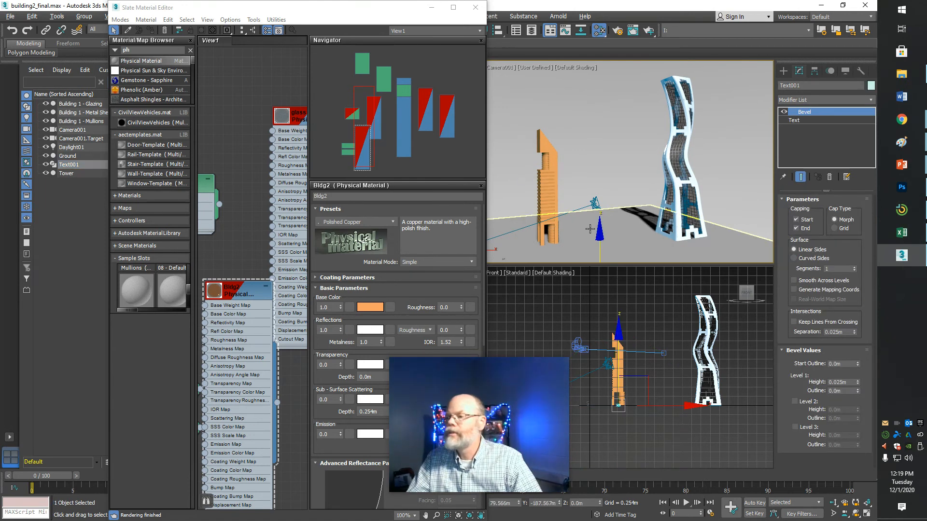
pyautogui.moveTo(599, 234); pyautogui.dragTo(659, 447)
pyautogui.press('r')
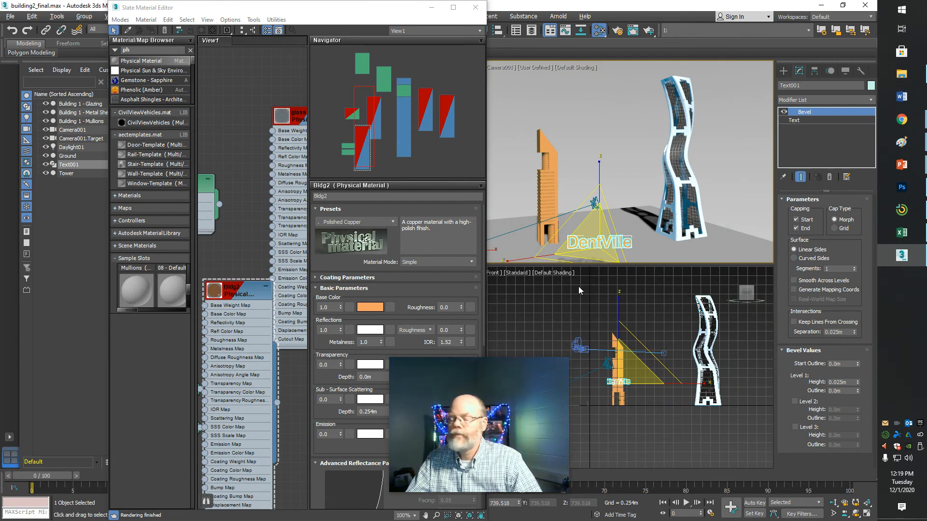
# Step: Test-render the Camera001 view with the DentVille text, dismissing the renderer messages and closing the rendered frame
pyautogui.hotkey('shift', 'q')
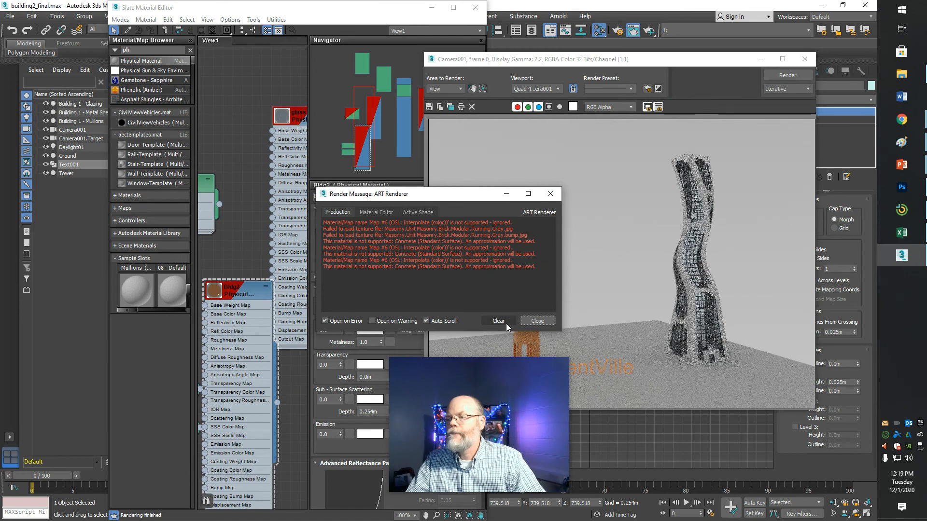
pyautogui.click(502, 322)
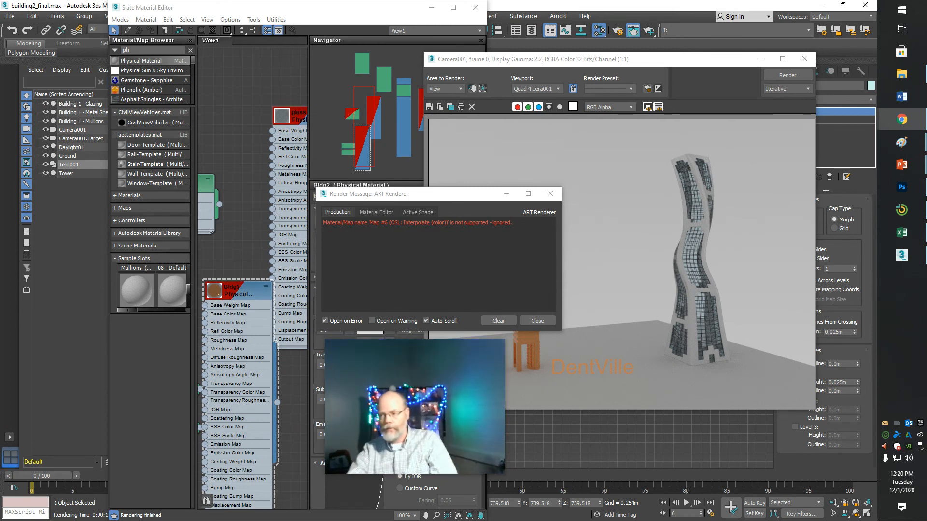
pyautogui.click(506, 195)
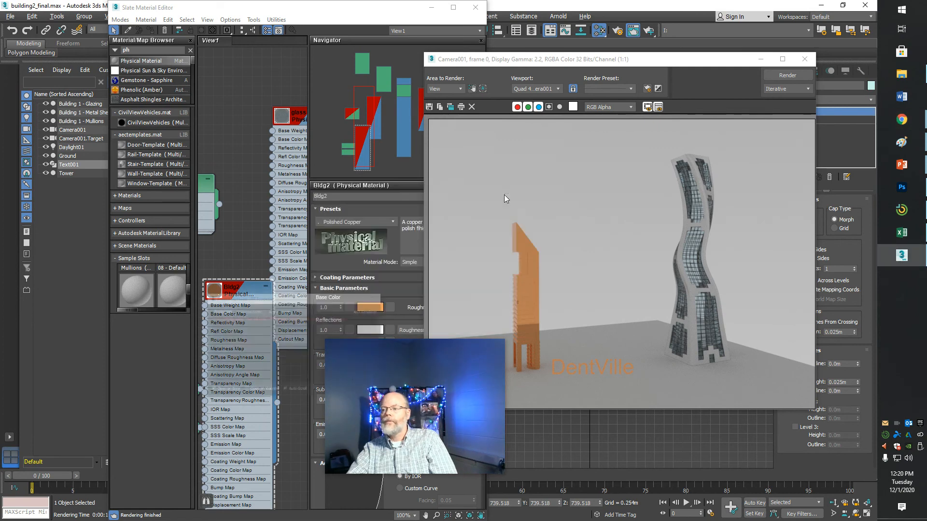
pyautogui.click(805, 58)
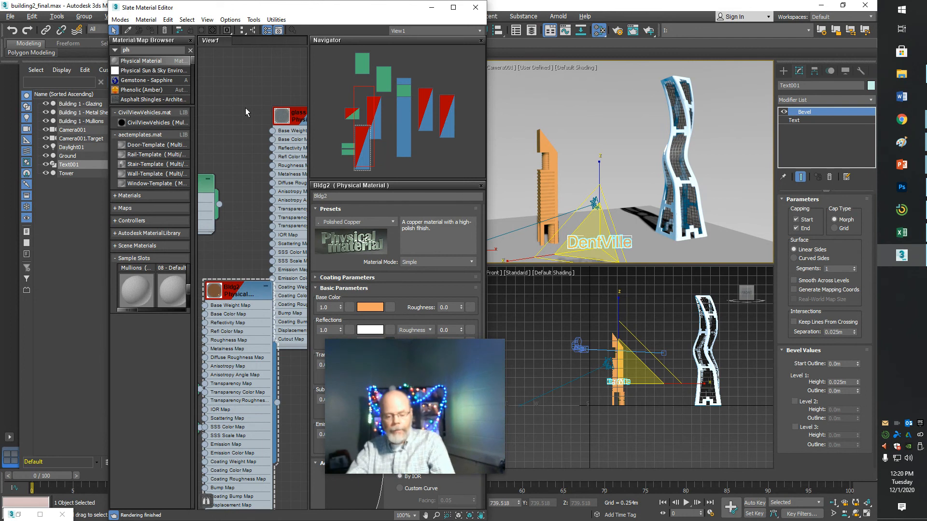
pyautogui.press('8')
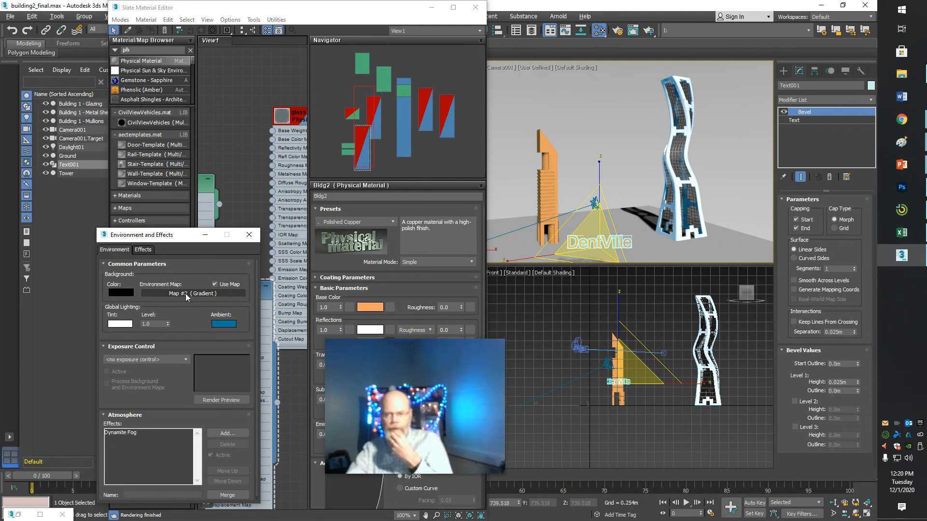
pyautogui.click(210, 295)
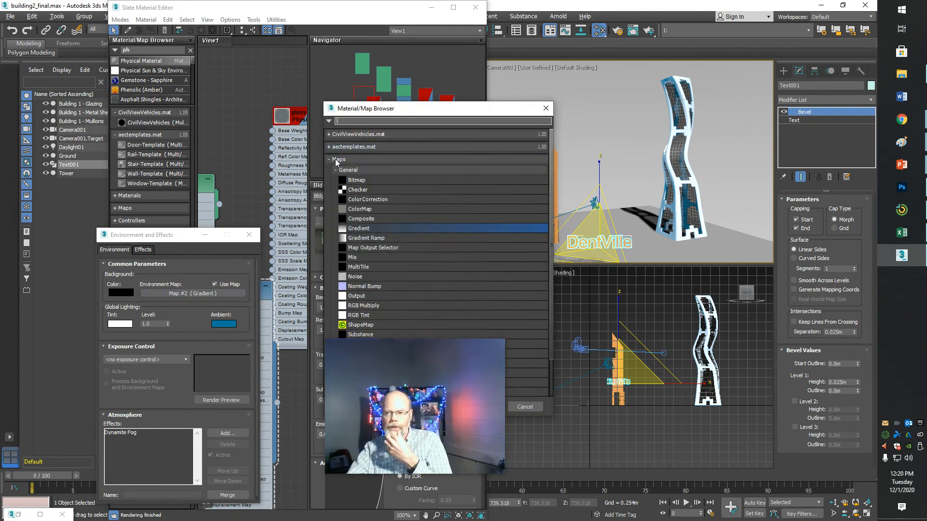
pyautogui.click(361, 238)
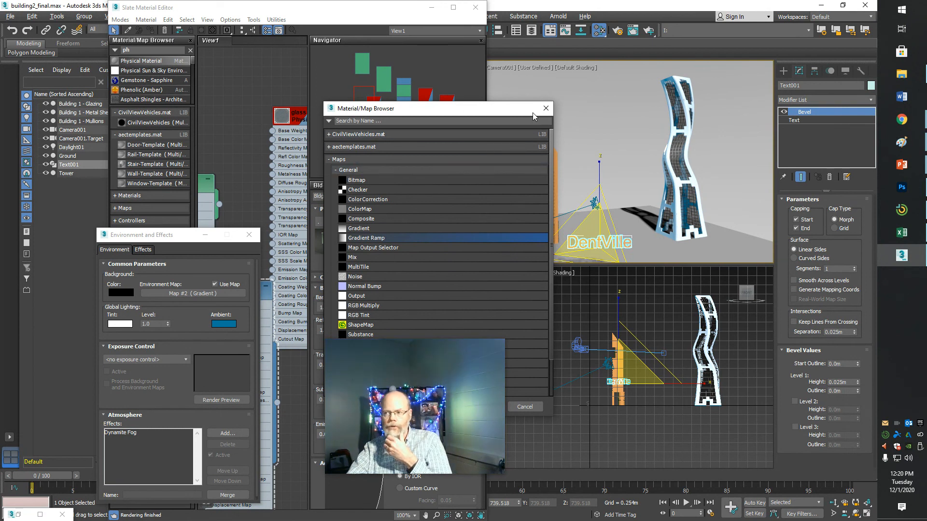
pyautogui.click(545, 108)
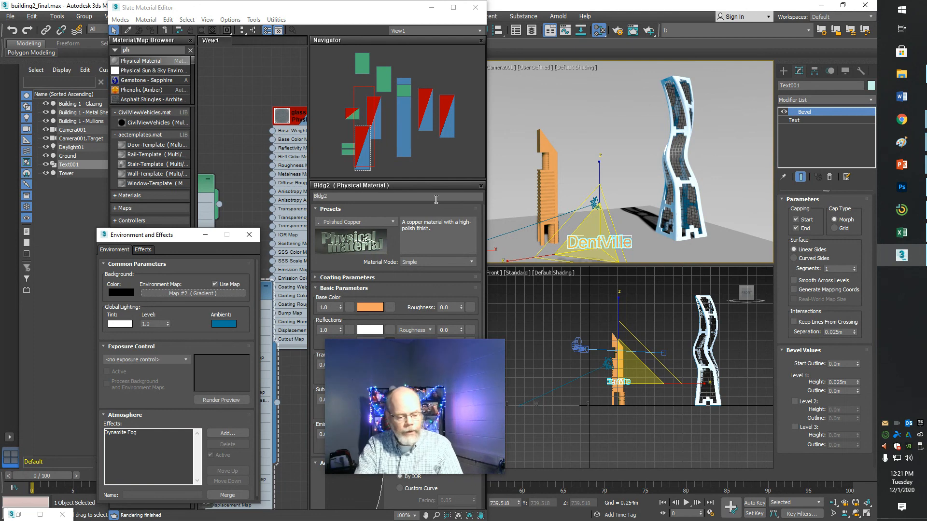
# Step: Render the Camera001 view again with the Gradient environment map in use
pyautogui.hotkey('shift', 'q')
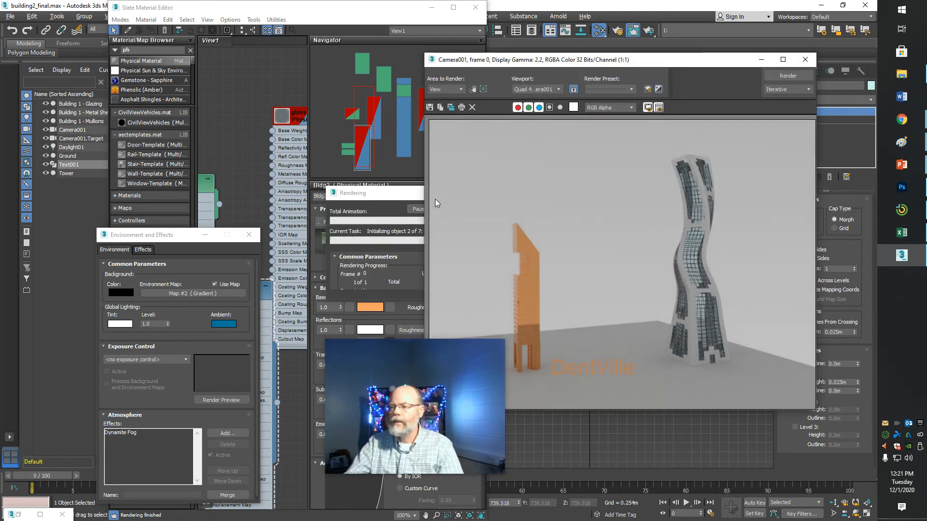